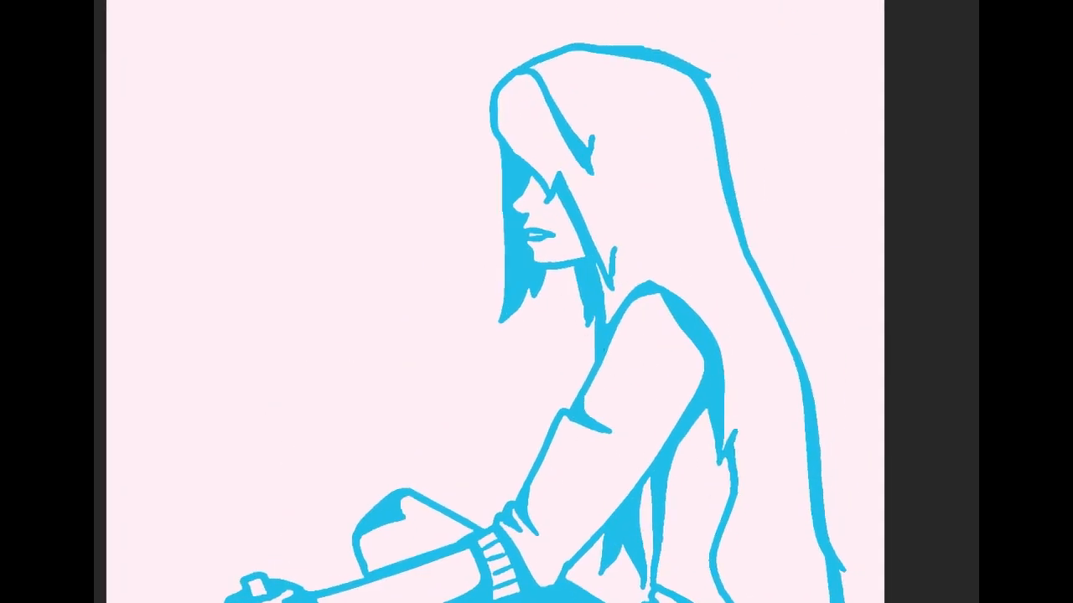
Step: Lighten the blue line art of the figure to a pale blue with a Hue/Saturation adjustment
key(ctrl+u)
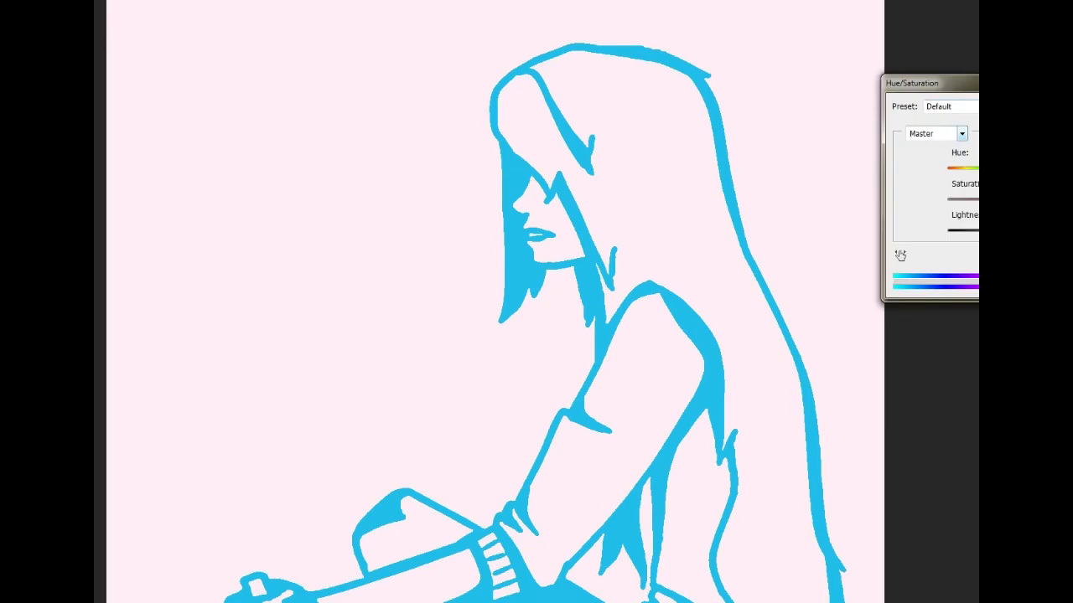
drag(1032, 234, 1072, 234)
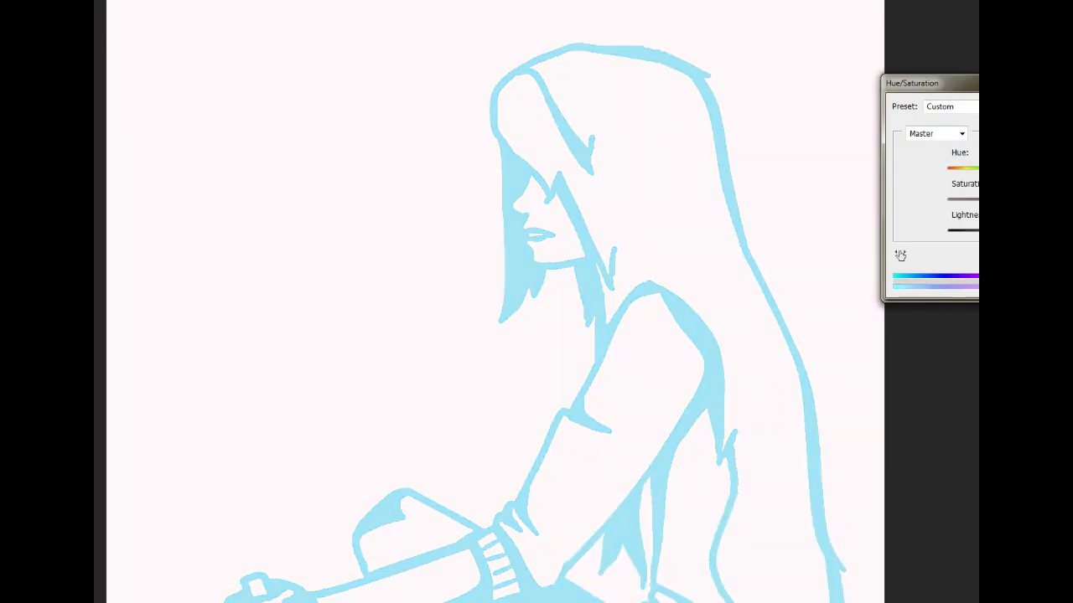
key(Return)
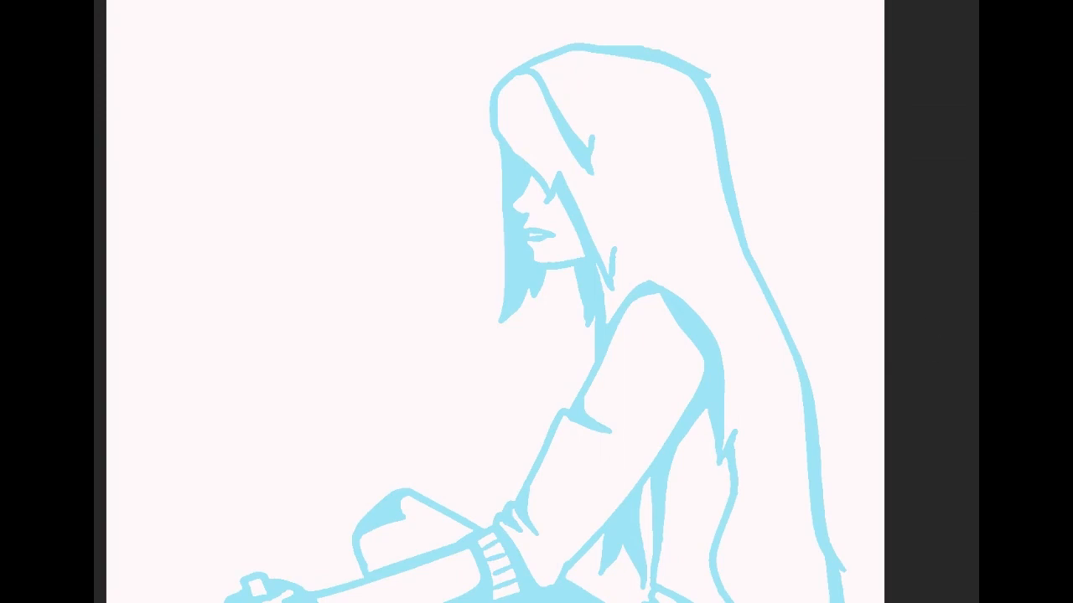
Step: Sketch the head's construction outline in red over the line art, covering forehead, face, jaw and back of the skull
key(shift+Right)
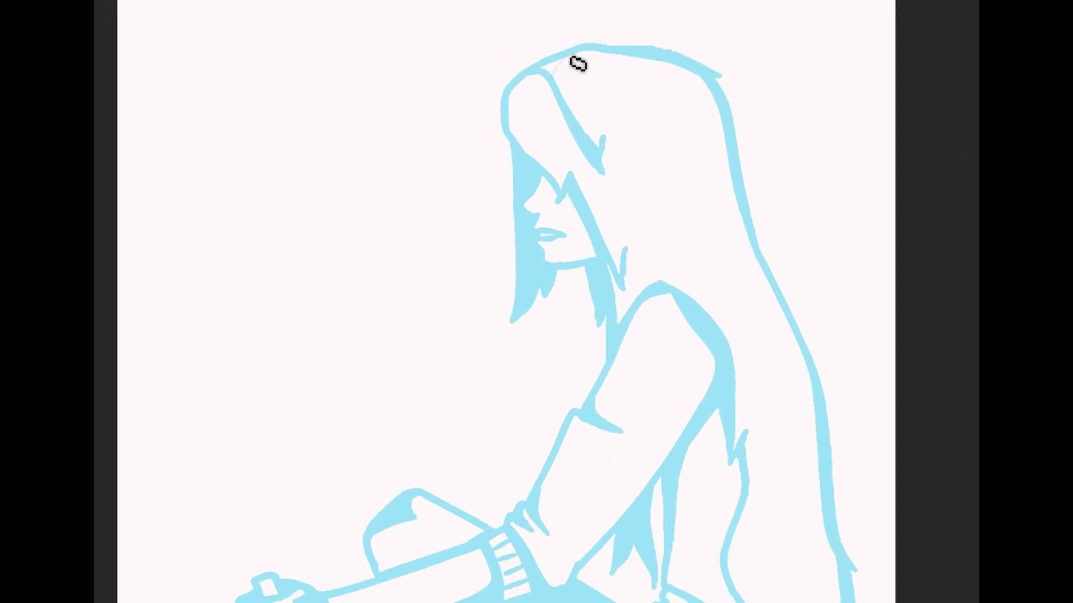
drag(568, 57, 545, 205)
drag(562, 243, 568, 270)
drag(669, 223, 575, 274)
mouse_move(678, 67)
mouse_down()
mouse_move(566, 65)
mouse_move(693, 84)
mouse_move(642, 54)
mouse_move(710, 94)
mouse_move(739, 171)
mouse_move(692, 212)
mouse_up()
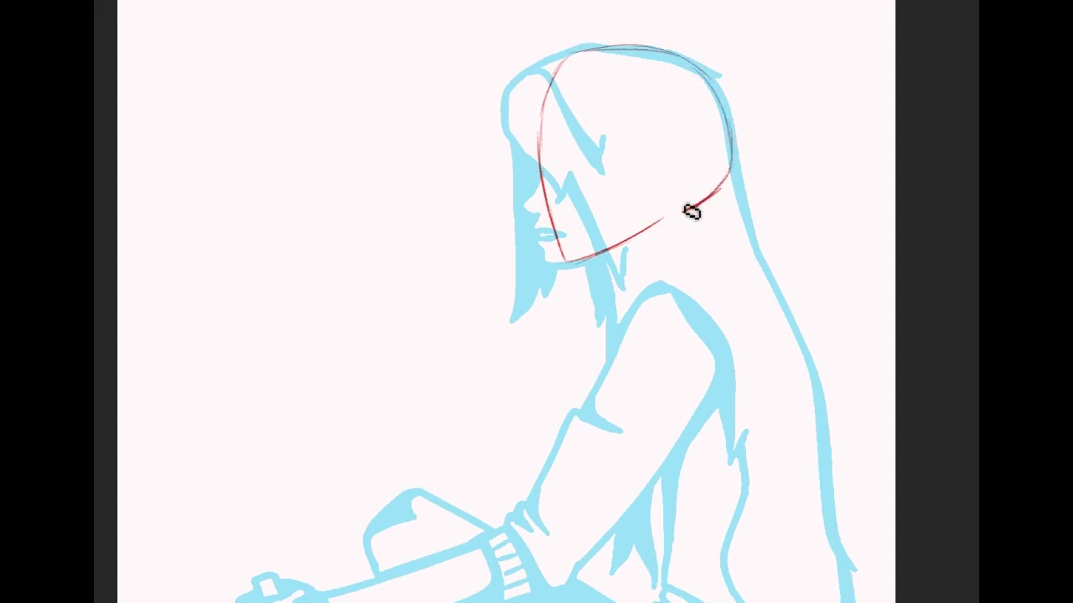
mouse_move(574, 72)
mouse_down()
mouse_move(609, 45)
mouse_move(674, 59)
mouse_up()
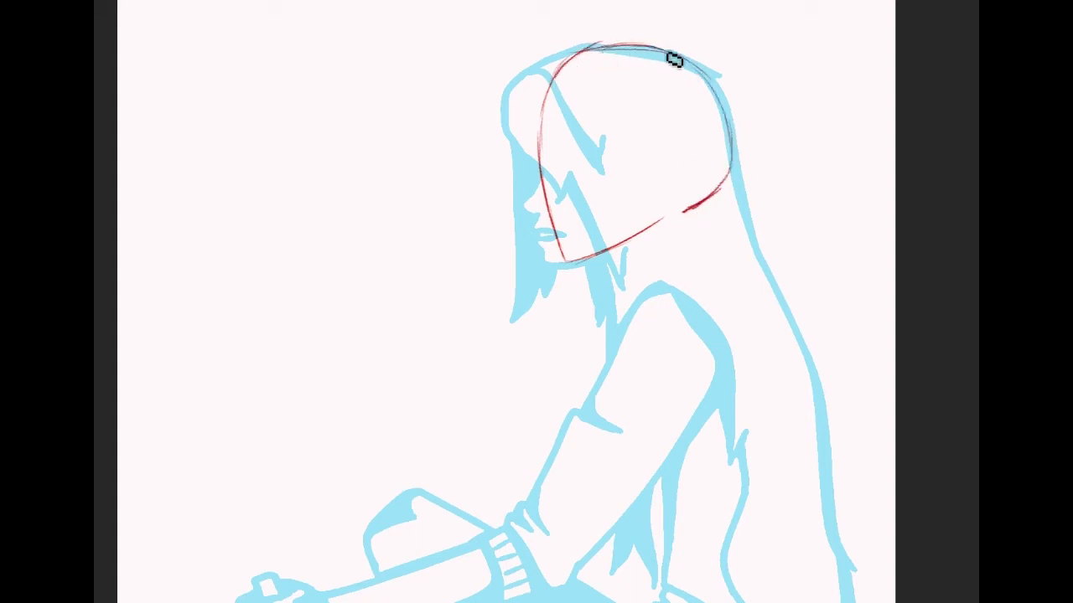
mouse_move(723, 95)
mouse_down()
mouse_move(728, 183)
mouse_move(740, 151)
mouse_move(703, 231)
mouse_up()
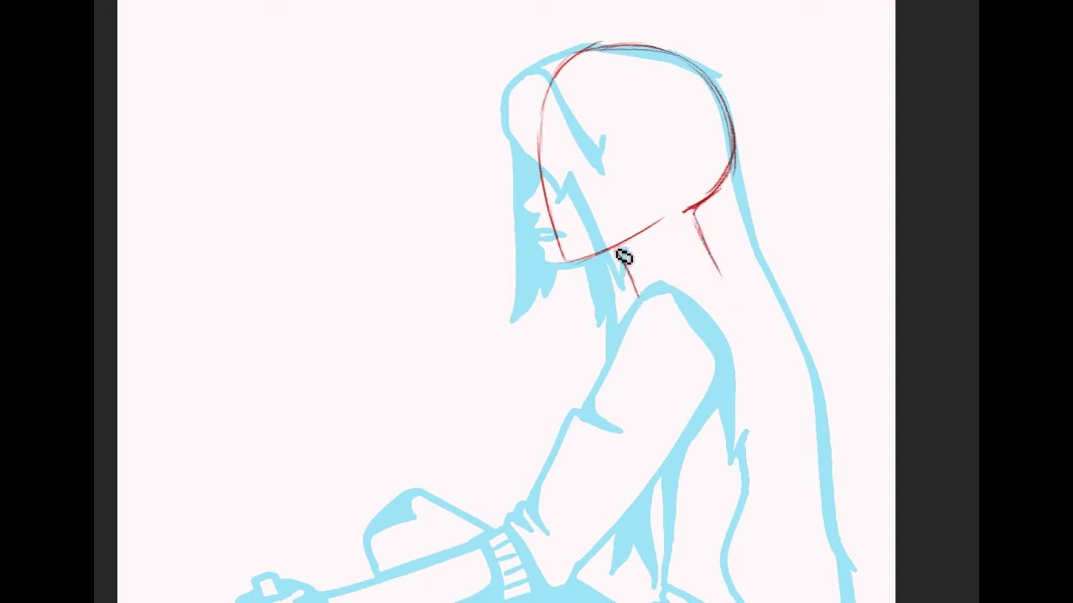
Step: Sketch the diagonal neck muscle and the line sloping from the nape down the upper back
drag(694, 213, 634, 310)
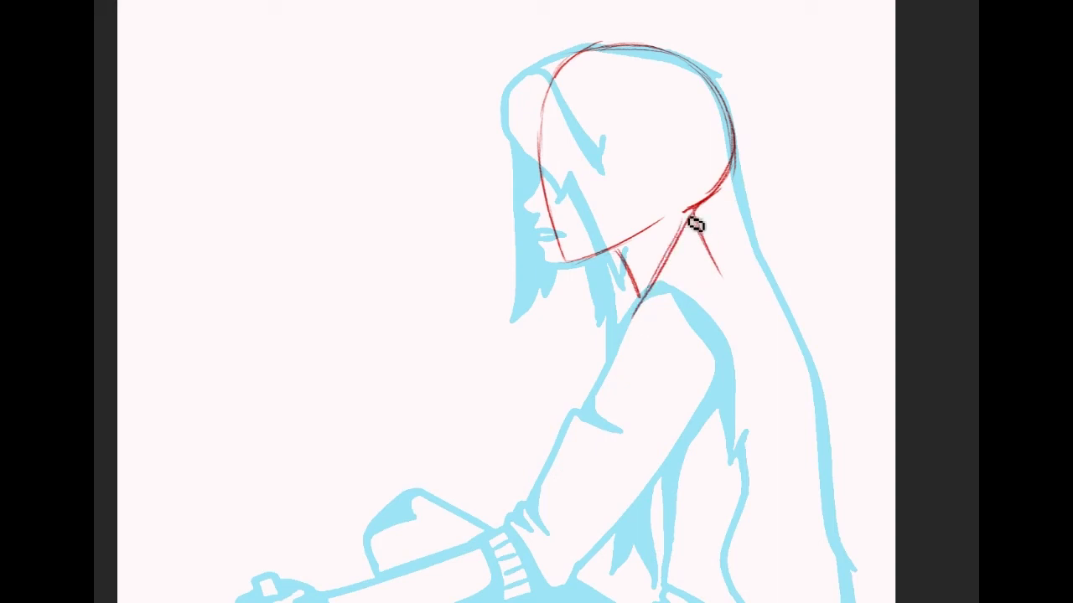
drag(718, 276, 802, 361)
drag(740, 296, 804, 371)
Step: Sketch a separate neck-and-shoulder study with collarbone lines in the empty area in front of the figure
scroll(654, 207, down, 1)
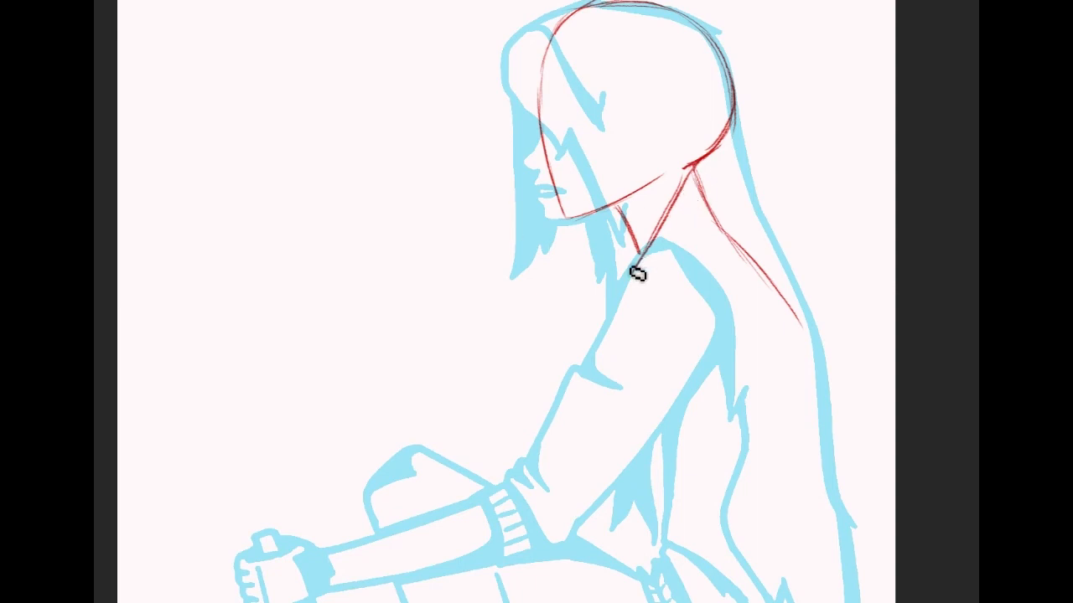
drag(303, 211, 323, 252)
drag(358, 186, 377, 235)
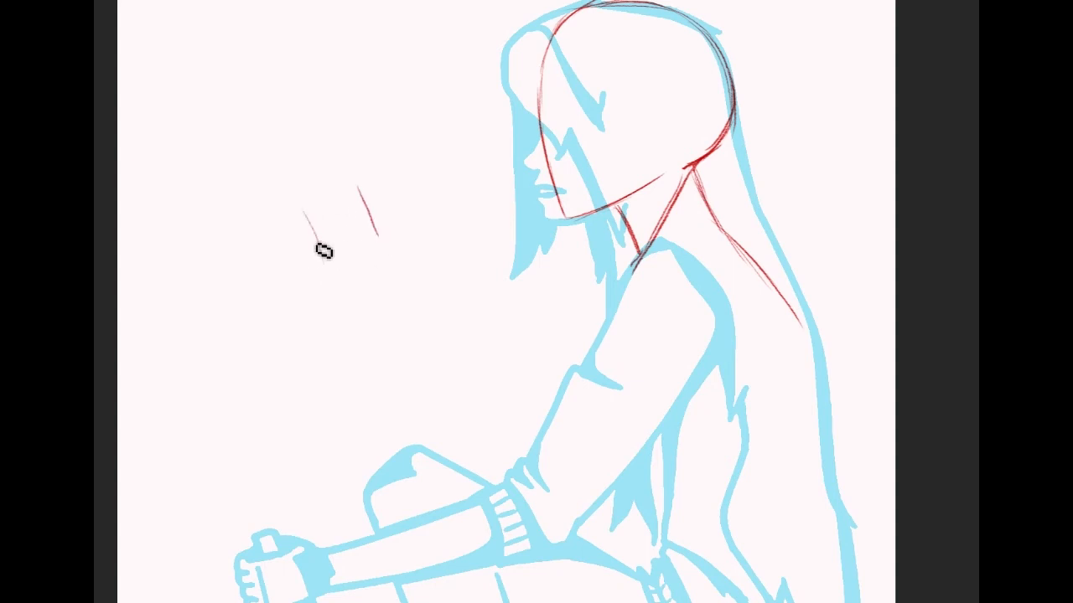
mouse_move(311, 226)
mouse_down()
mouse_move(295, 281)
mouse_move(311, 290)
mouse_move(415, 243)
mouse_up()
drag(369, 214, 437, 236)
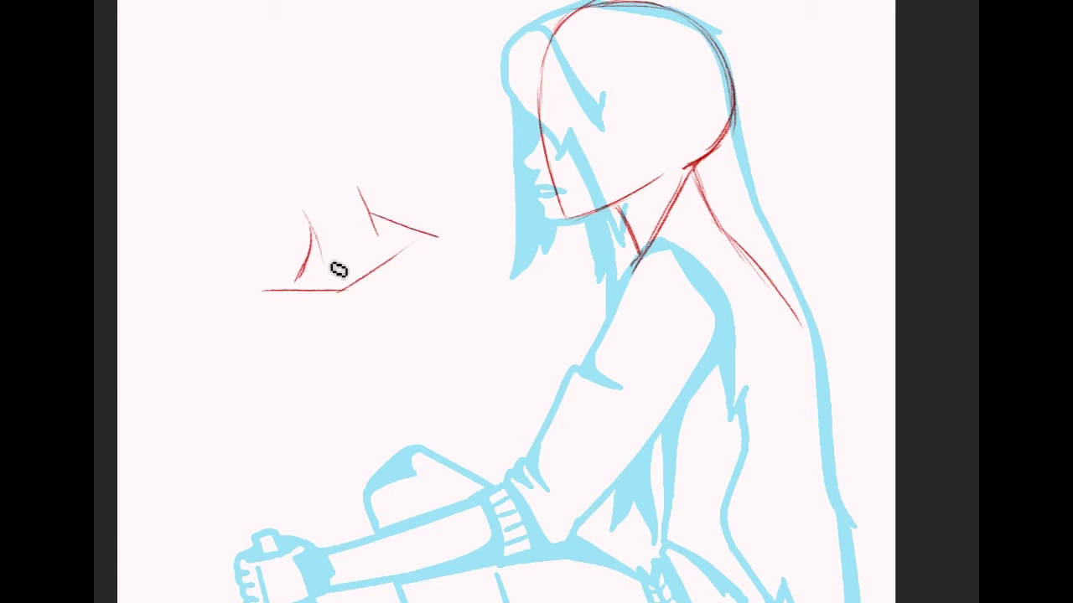
drag(339, 292, 360, 352)
drag(274, 299, 274, 333)
Step: Add a jawline and a solid red wedge to the neck of the separate study
drag(457, 237, 467, 242)
drag(273, 203, 300, 216)
mouse_move(362, 169)
mouse_down()
mouse_move(332, 226)
mouse_move(318, 233)
mouse_move(275, 212)
mouse_move(308, 234)
mouse_up()
drag(350, 198, 308, 234)
drag(351, 188, 329, 235)
key(ctrl+z)
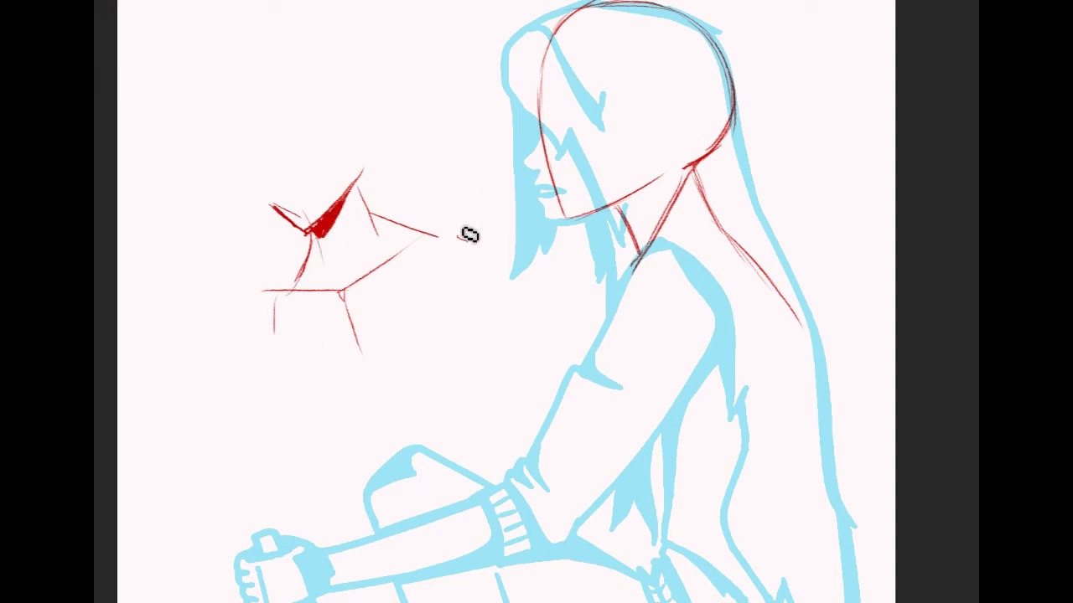
Step: Select the separate neck-and-shoulder study with a freehand selection, delete it and deselect
mouse_move(239, 343)
mouse_down()
mouse_move(209, 174)
mouse_move(404, 142)
mouse_up()
drag(285, 363, 289, 387)
key(Delete)
key(ctrl+d)
Step: Sketch the curved back and the front of the torso down to the waist, with a short line into the hip
mouse_move(637, 335)
mouse_down()
mouse_move(617, 299)
mouse_move(610, 236)
mouse_move(651, 403)
mouse_move(712, 465)
mouse_up()
drag(765, 209, 813, 365)
drag(801, 314, 805, 426)
drag(753, 196, 807, 310)
drag(695, 125, 802, 271)
drag(610, 331, 666, 427)
scroll(673, 358, down, 3)
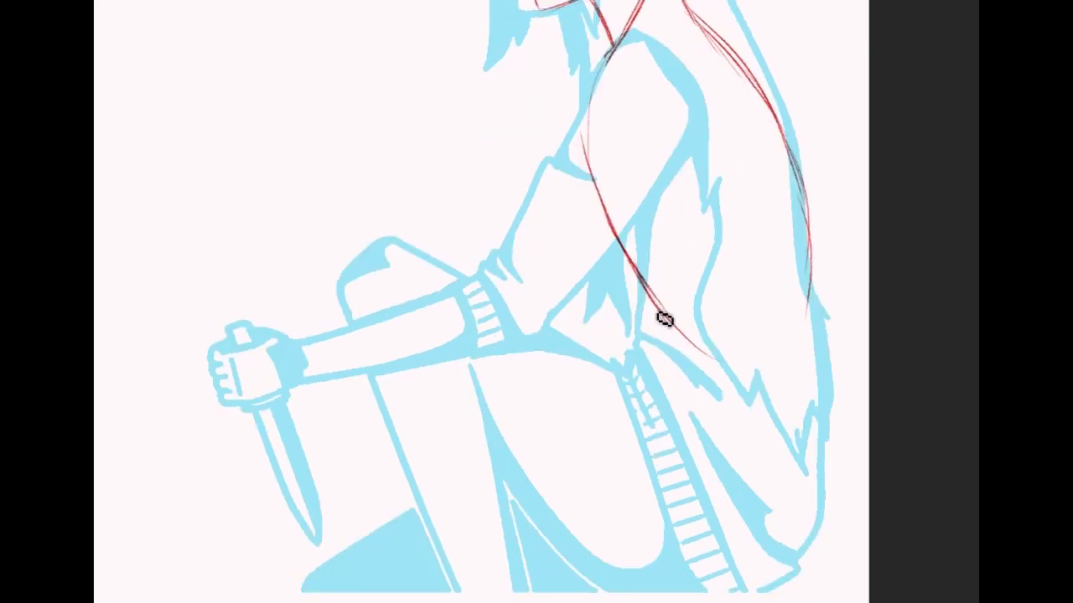
drag(662, 316, 639, 368)
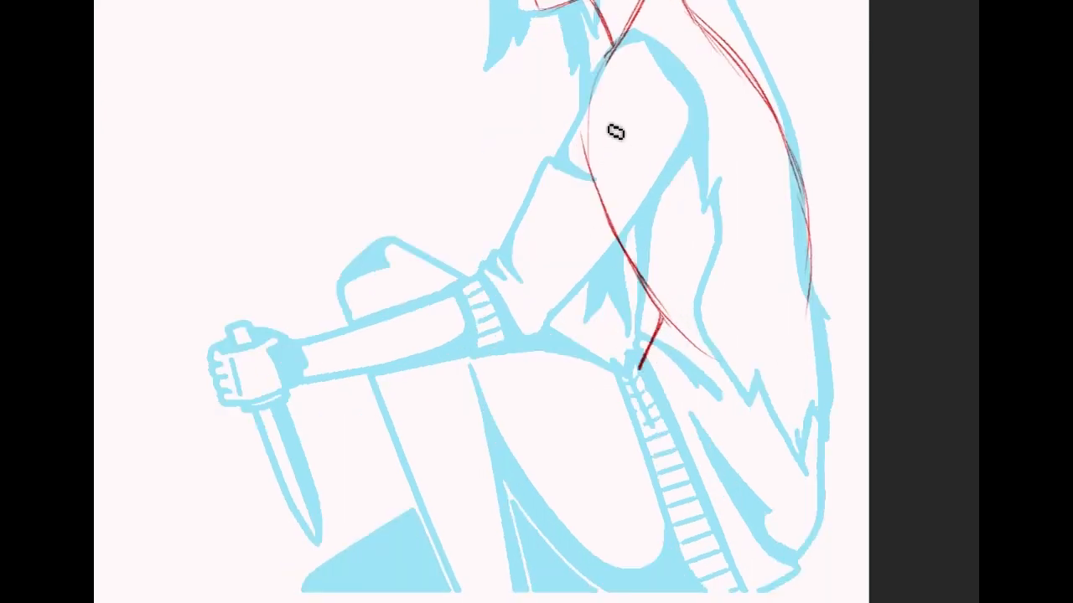
Step: Draw a loose construction circle for the near shoulder over the top of the arm
mouse_move(606, 81)
mouse_down()
mouse_move(679, 64)
mouse_move(704, 153)
mouse_up()
mouse_move(593, 102)
mouse_down()
mouse_move(702, 165)
mouse_move(705, 118)
mouse_up()
drag(591, 131, 692, 135)
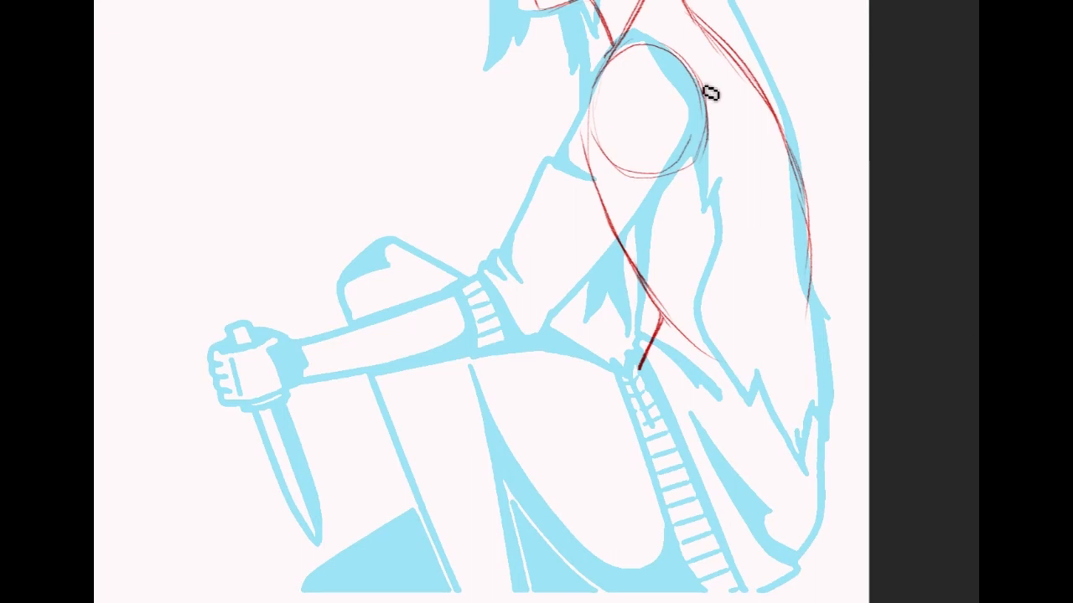
Step: Extend the lower back curve down to the buttocks and draw a diagonal hip line from the waist to its base
mouse_move(650, 408)
mouse_down()
mouse_move(673, 517)
mouse_move(650, 467)
mouse_move(650, 394)
mouse_up()
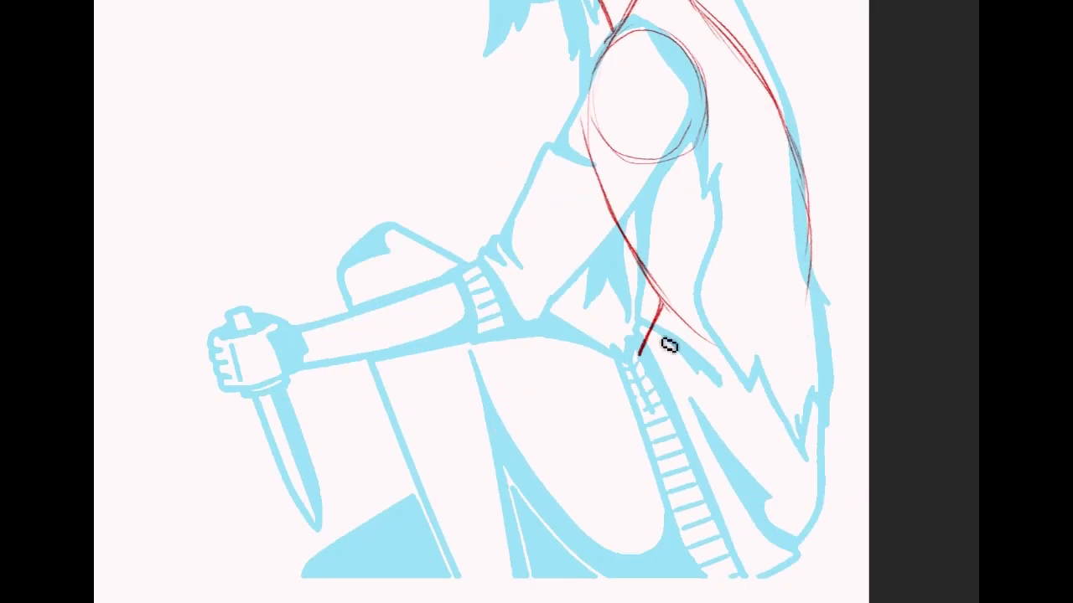
drag(811, 224, 814, 441)
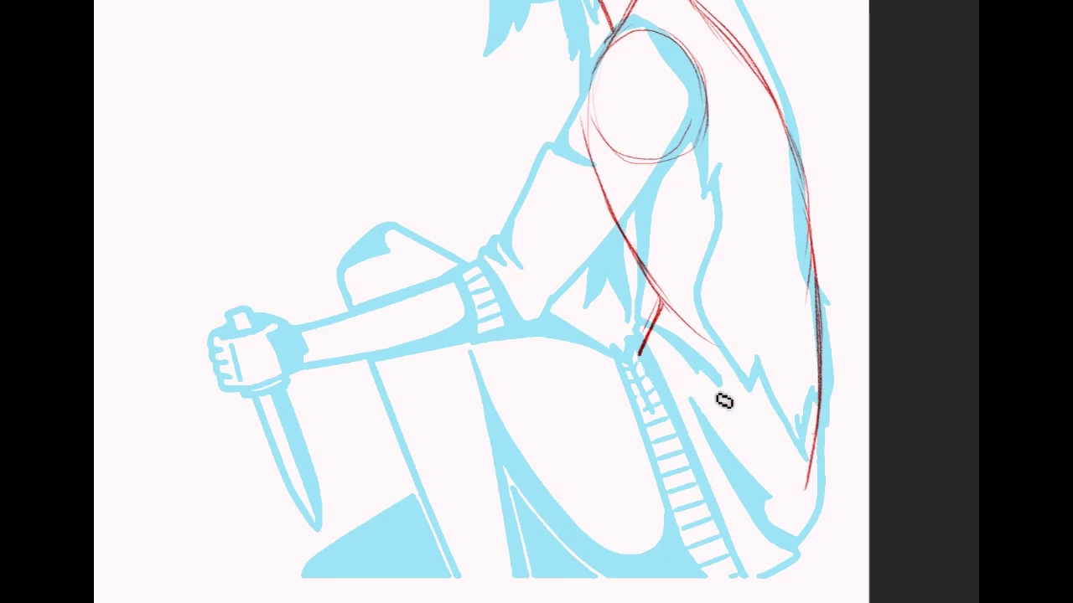
scroll(536, 302, up, 4)
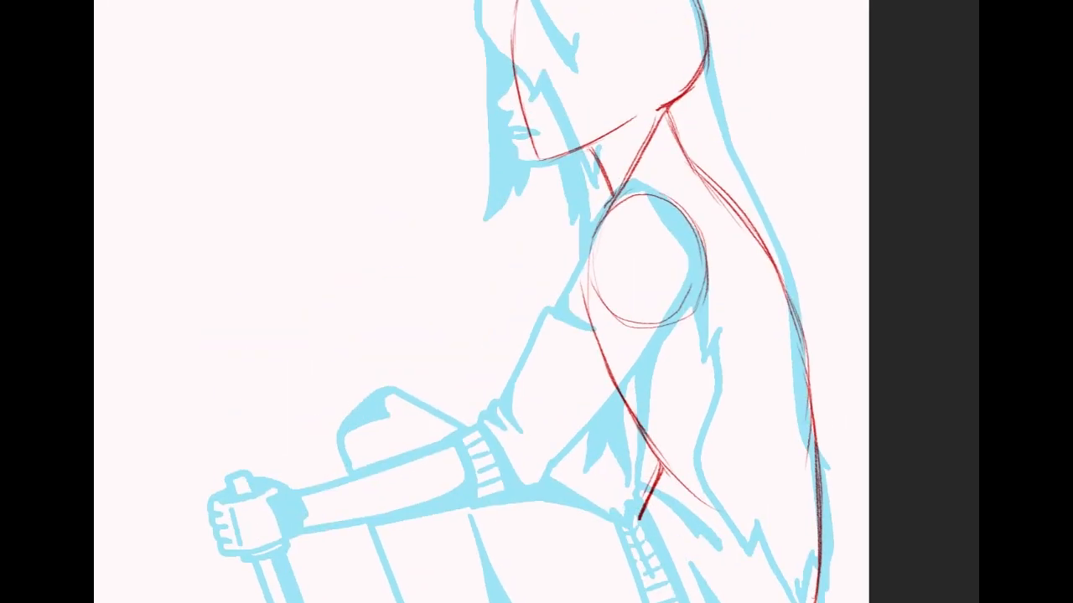
scroll(957, 339, down, 2)
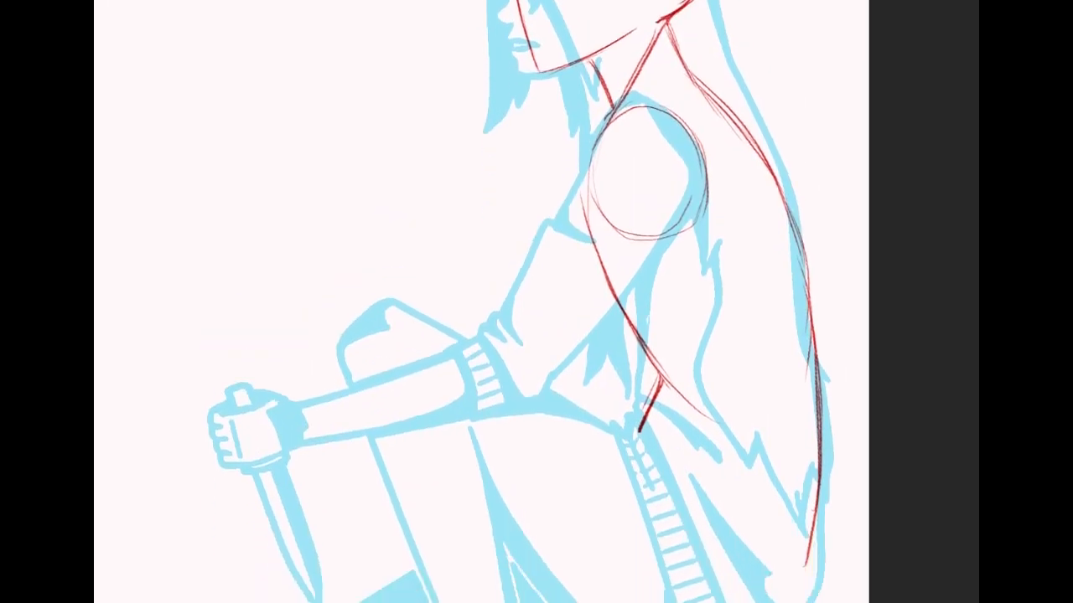
scroll(536, 302, down, 4)
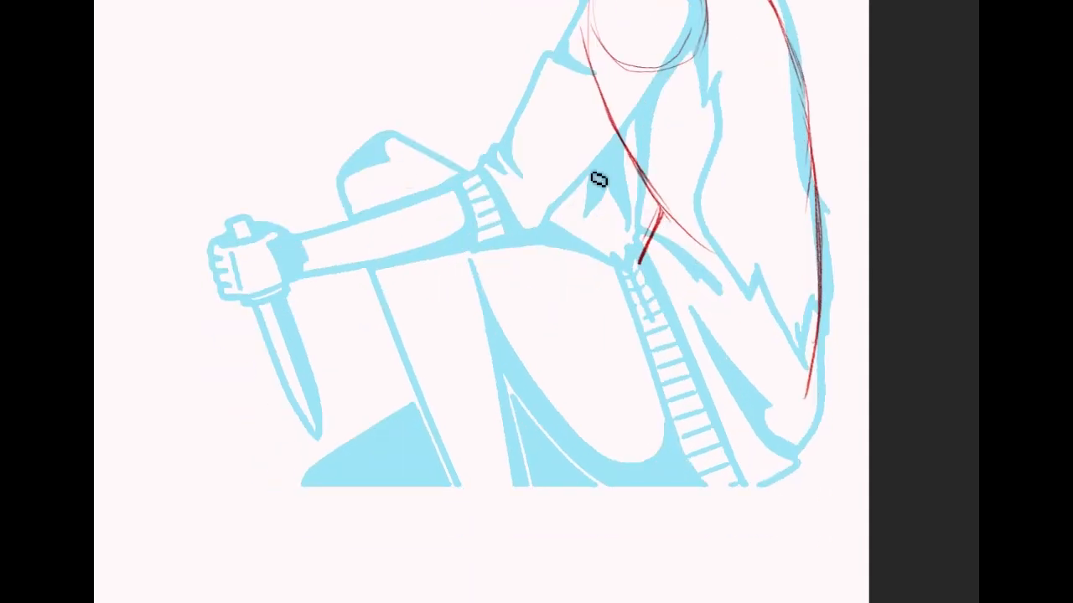
drag(627, 266, 801, 424)
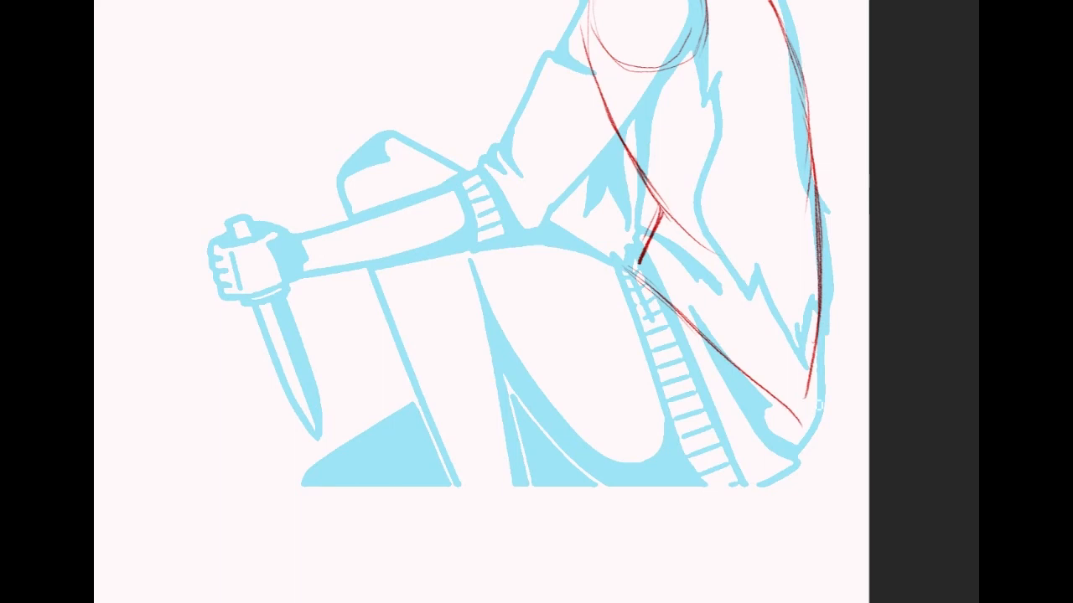
Step: Round off the bottom of the torso, add a light oval for the abdomen and reinforce the lower back line
mouse_move(634, 275)
mouse_down()
mouse_move(710, 232)
mouse_move(672, 219)
mouse_move(732, 266)
mouse_move(788, 256)
mouse_move(821, 199)
mouse_up()
mouse_move(821, 200)
mouse_down()
mouse_move(765, 275)
mouse_move(707, 243)
mouse_up()
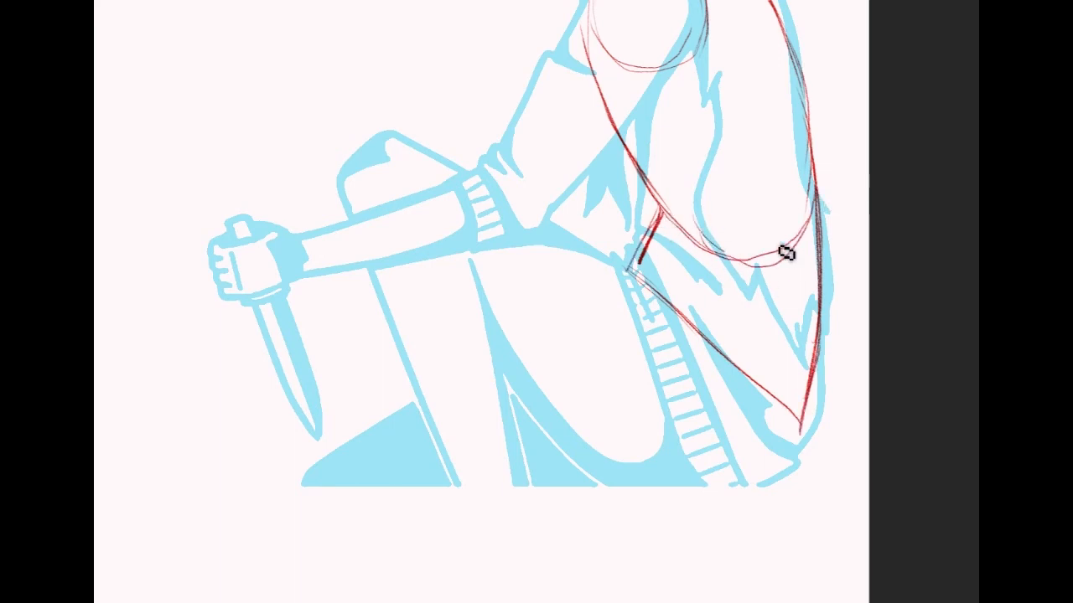
drag(674, 192, 776, 201)
drag(637, 304, 680, 378)
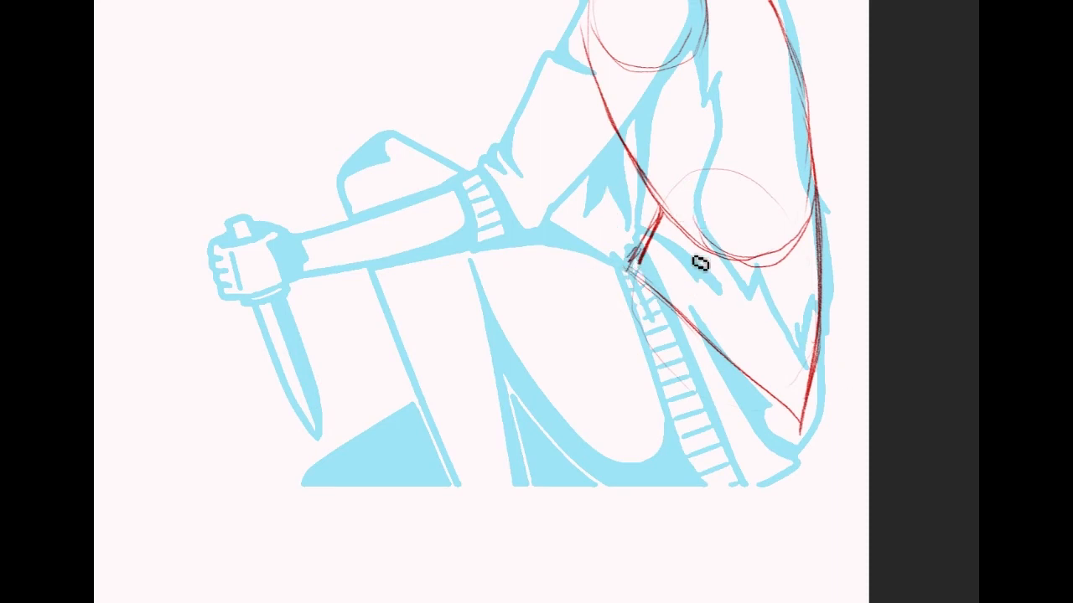
mouse_move(797, 453)
mouse_down()
mouse_move(742, 499)
mouse_move(656, 496)
mouse_up()
key(ctrl+z)
mouse_move(825, 369)
mouse_down()
mouse_move(802, 431)
mouse_move(802, 409)
mouse_up()
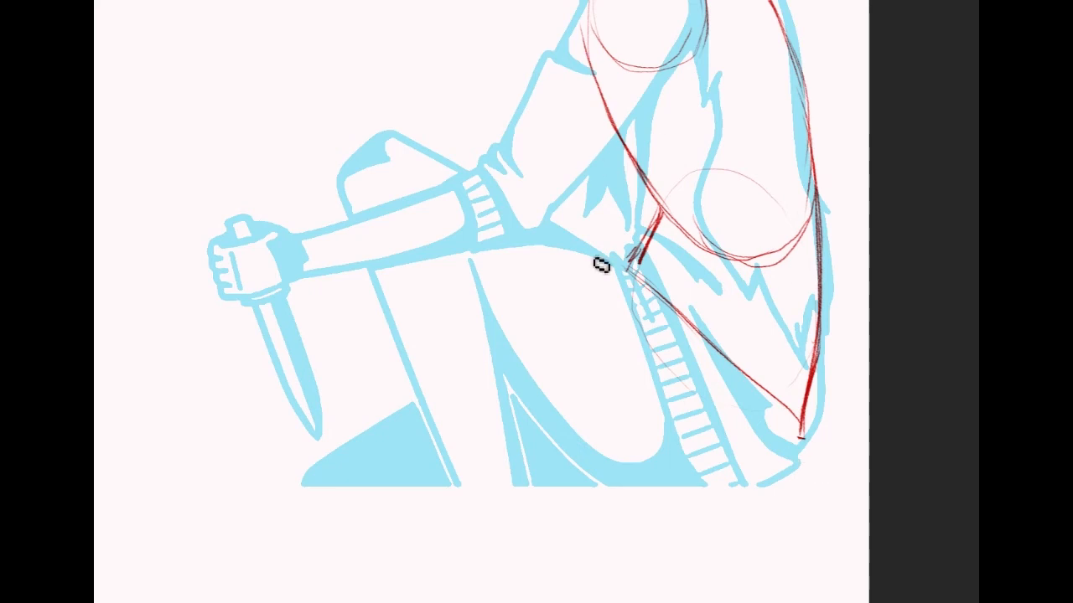
Step: Draw a large construction circle for the hip and buttock, and reinforce its front and lower edges
mouse_move(630, 272)
mouse_down()
mouse_move(680, 281)
mouse_move(773, 308)
mouse_move(813, 418)
mouse_move(796, 332)
mouse_move(782, 436)
mouse_move(746, 485)
mouse_up()
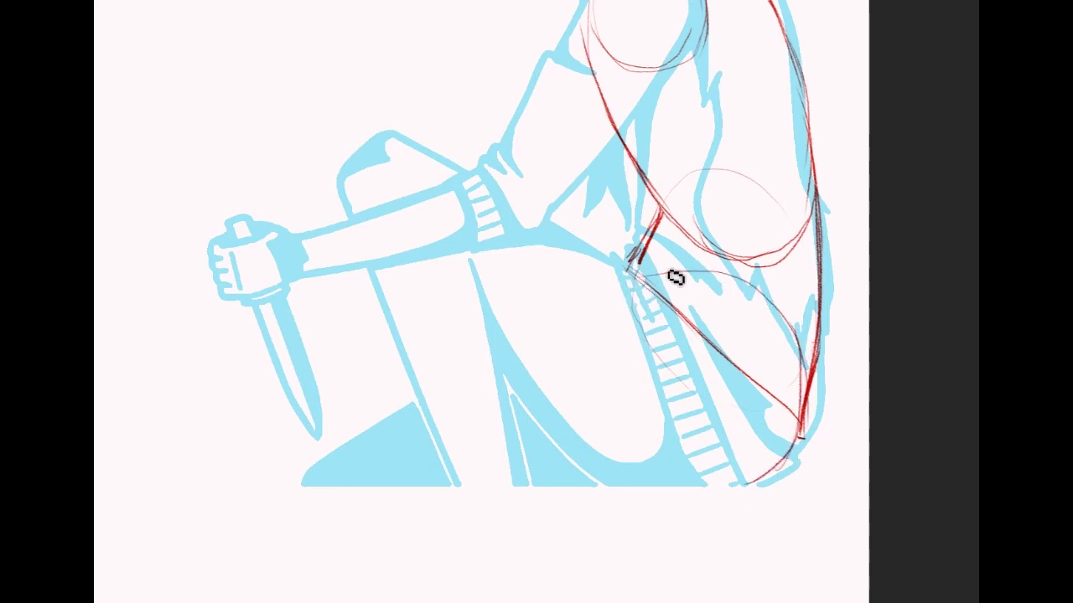
mouse_move(617, 302)
mouse_down()
mouse_move(594, 328)
mouse_move(589, 447)
mouse_move(692, 480)
mouse_move(765, 469)
mouse_up()
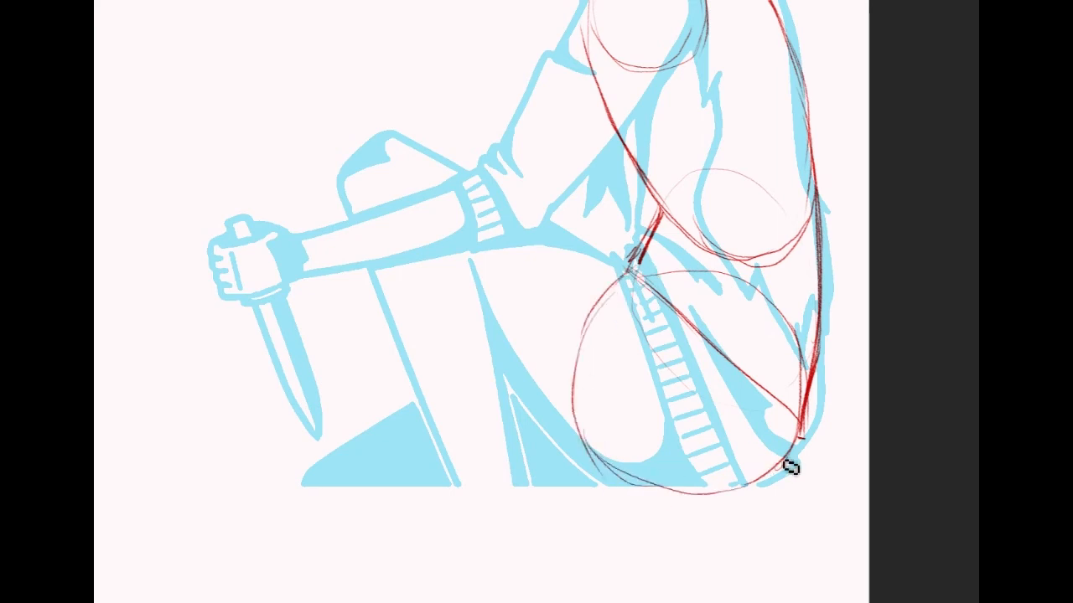
drag(627, 483, 730, 494)
mouse_move(634, 278)
mouse_down()
mouse_move(590, 325)
mouse_move(579, 369)
mouse_up()
mouse_move(607, 301)
mouse_down()
mouse_move(588, 334)
mouse_move(609, 466)
mouse_up()
Step: Sketch the thigh from the hip circle to the rounded knee, including its underside
drag(537, 301, 565, 360)
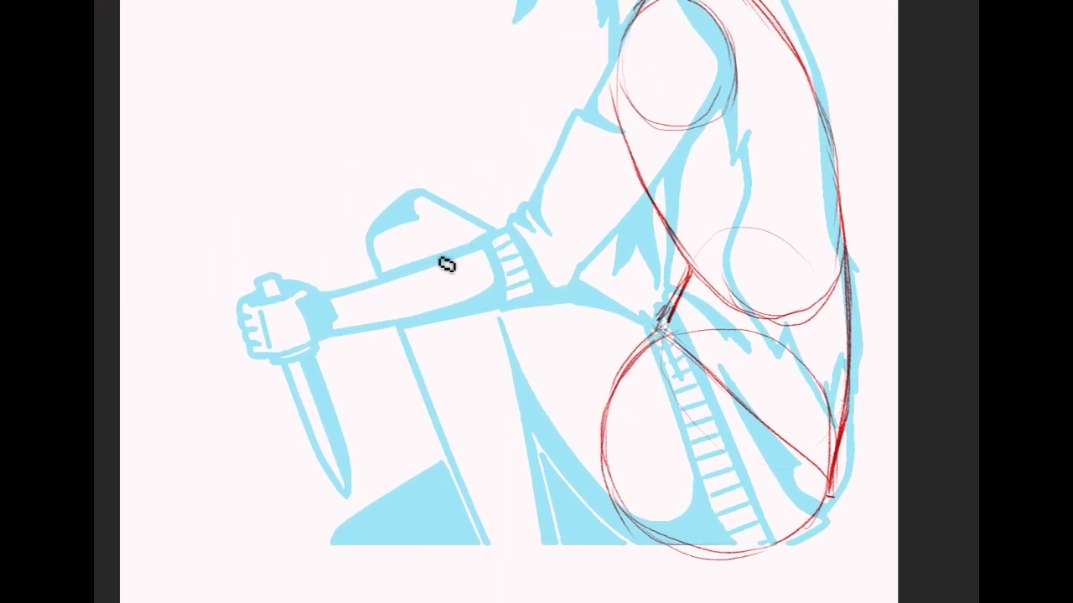
drag(851, 428, 821, 275)
mouse_move(629, 192)
mouse_down()
mouse_move(438, 293)
mouse_move(319, 402)
mouse_move(333, 446)
mouse_move(355, 468)
mouse_move(587, 399)
mouse_up()
mouse_move(421, 460)
mouse_down()
mouse_move(615, 407)
mouse_move(718, 404)
mouse_up()
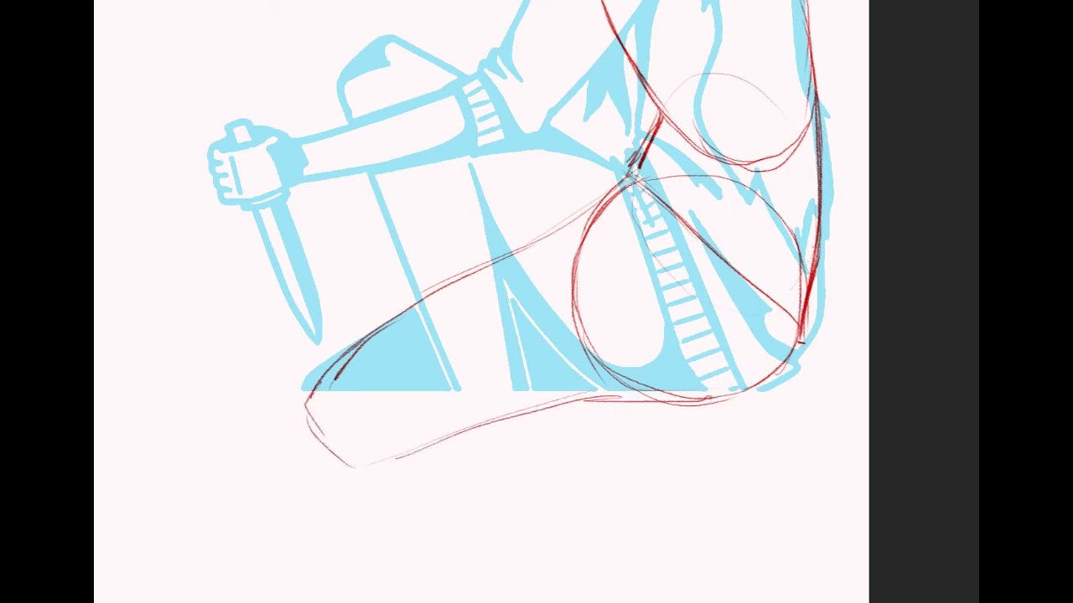
Step: Sketch the underside of the folded lower leg from beneath the knee back toward the ankle
drag(399, 464, 502, 455)
drag(395, 459, 691, 439)
scroll(481, 302, up, 3)
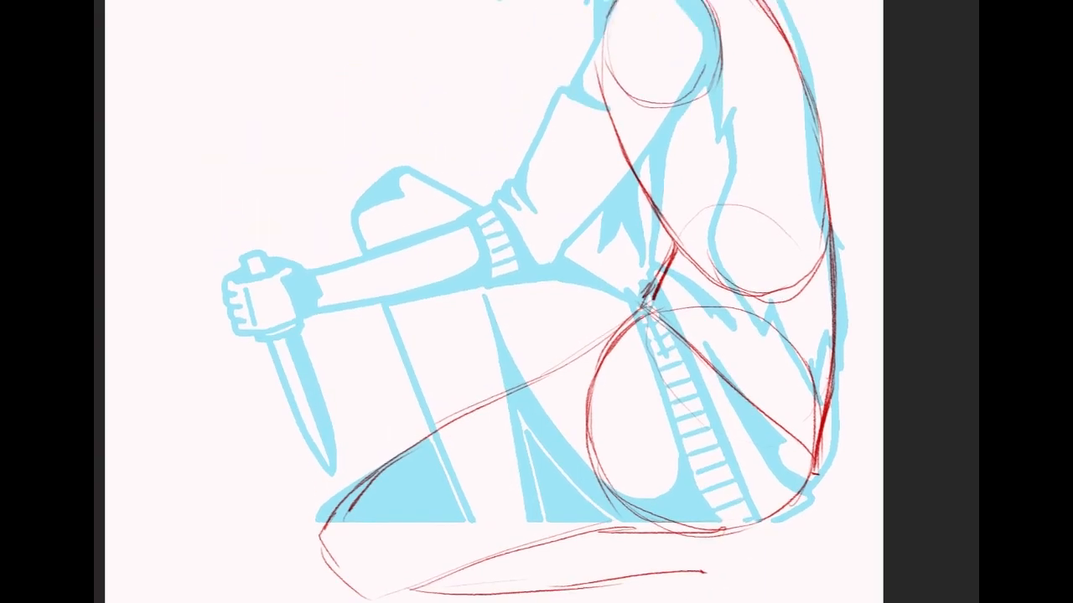
scroll(481, 301, down, 2)
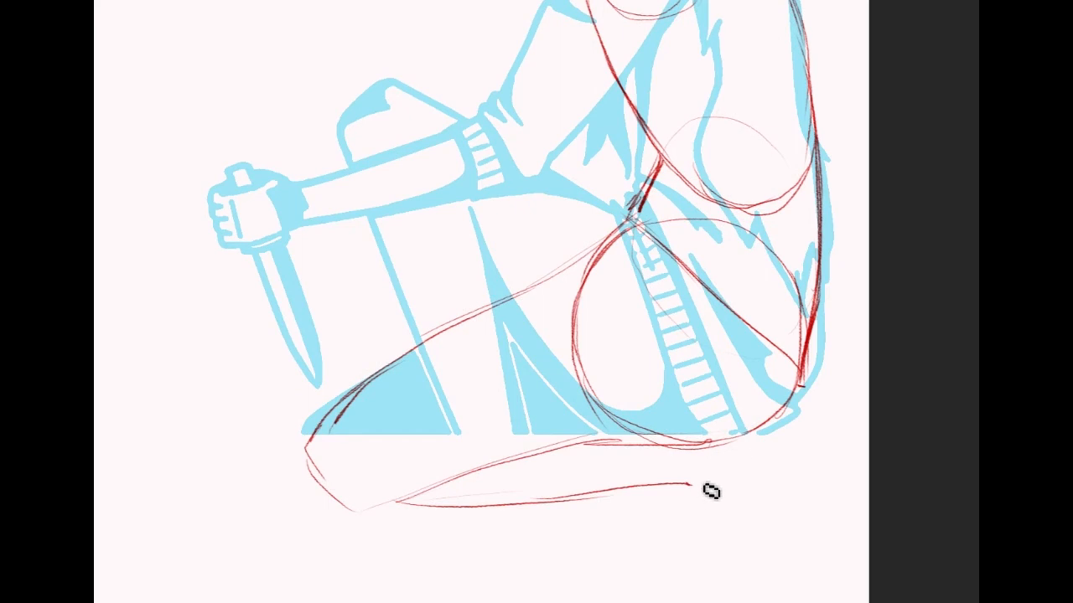
scroll(521, 256, down, 1)
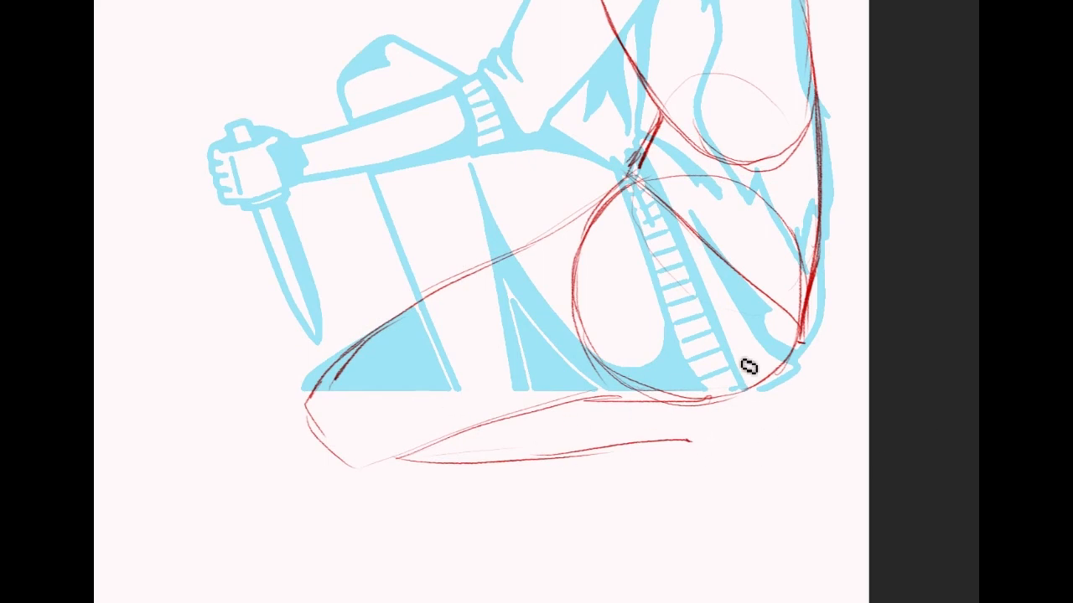
mouse_move(780, 403)
mouse_down()
mouse_move(861, 404)
mouse_move(834, 416)
mouse_up()
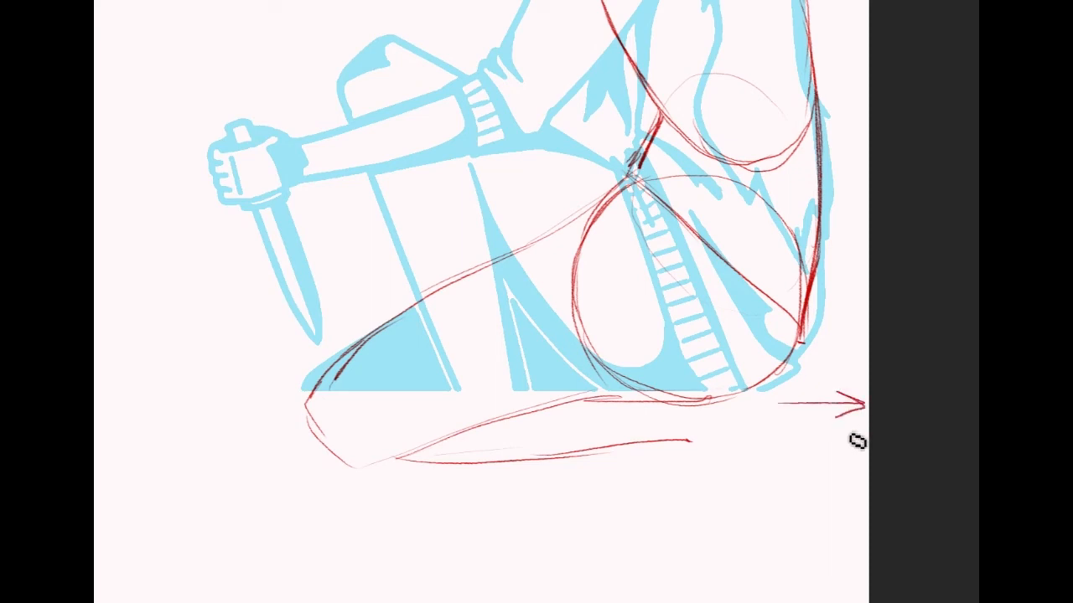
key(ctrl+z)
key(ctrl+z)
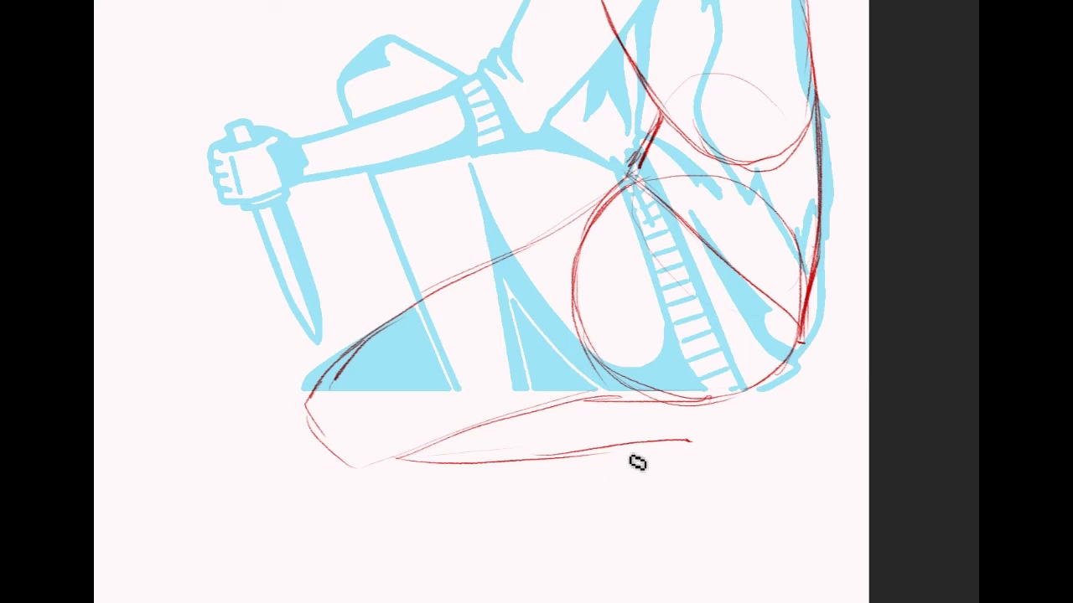
Step: Sketch the foot beneath the folded lower leg, outlining the instep, toe end and sole up toward the heel
mouse_move(600, 464)
mouse_down()
mouse_move(625, 449)
mouse_move(589, 472)
mouse_up()
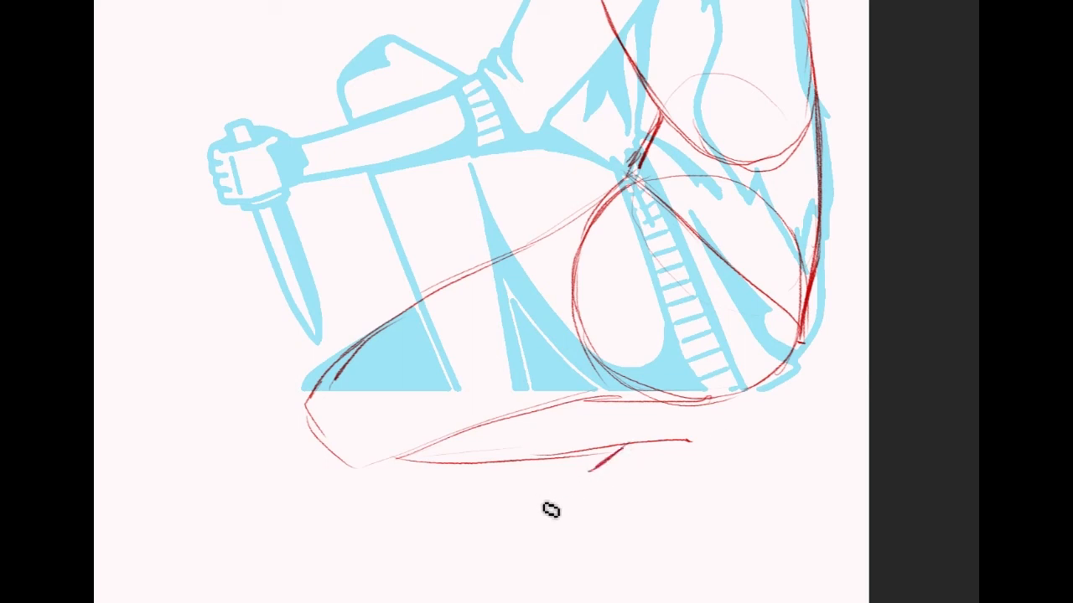
mouse_move(626, 527)
mouse_down()
mouse_move(528, 509)
mouse_move(699, 505)
mouse_move(715, 478)
mouse_move(760, 458)
mouse_up()
mouse_move(544, 485)
mouse_down()
mouse_move(575, 480)
mouse_move(587, 524)
mouse_up()
mouse_move(587, 252)
mouse_down()
mouse_move(598, 368)
mouse_move(593, 251)
mouse_up()
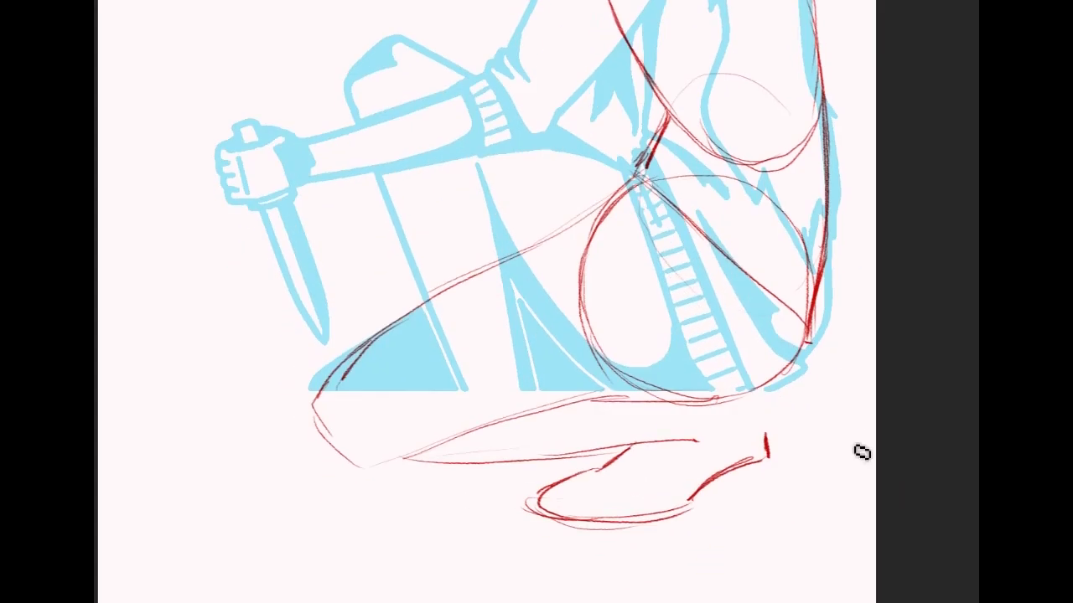
Step: Strengthen the crease between thigh and calf, round off the knee, and connect the ankle and heel up to the buttock
drag(381, 437, 634, 396)
drag(376, 463, 355, 458)
key(ctrl+z)
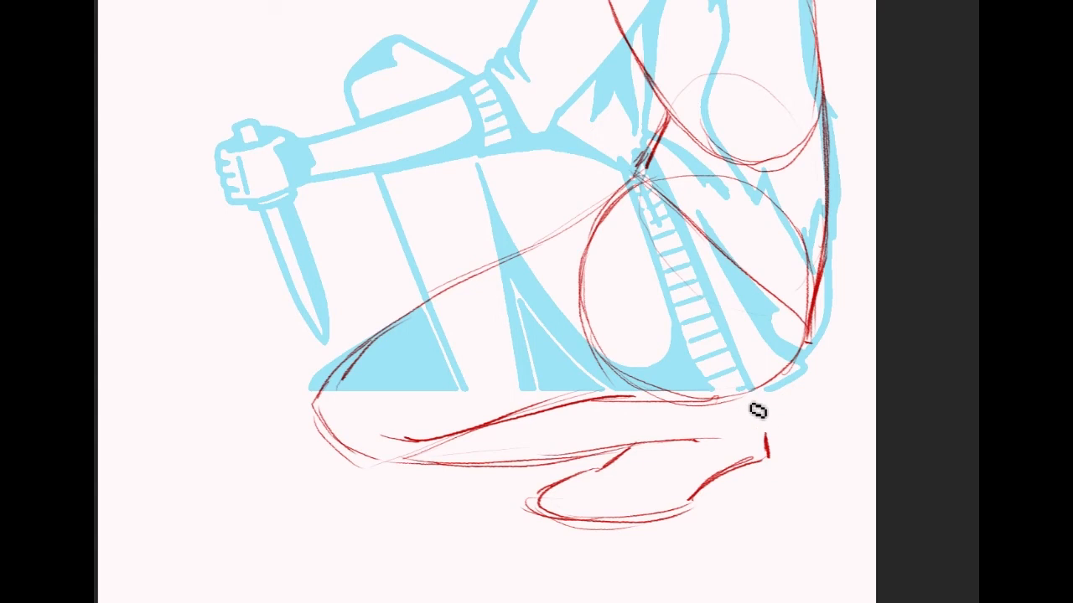
drag(747, 394, 716, 435)
drag(759, 393, 766, 432)
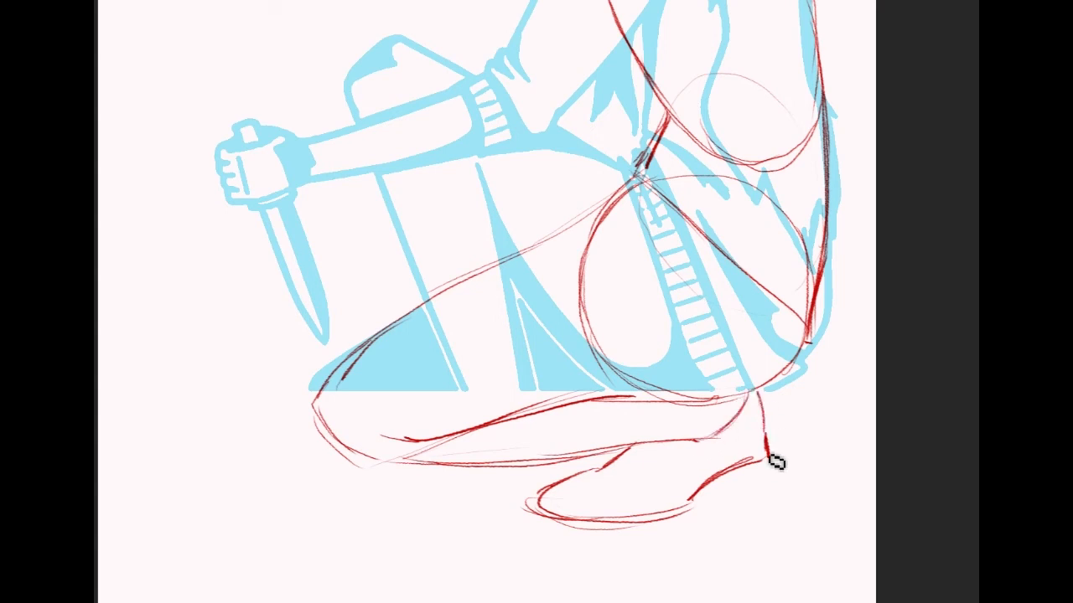
mouse_move(536, 276)
mouse_down()
mouse_move(553, 487)
mouse_move(529, 276)
mouse_up()
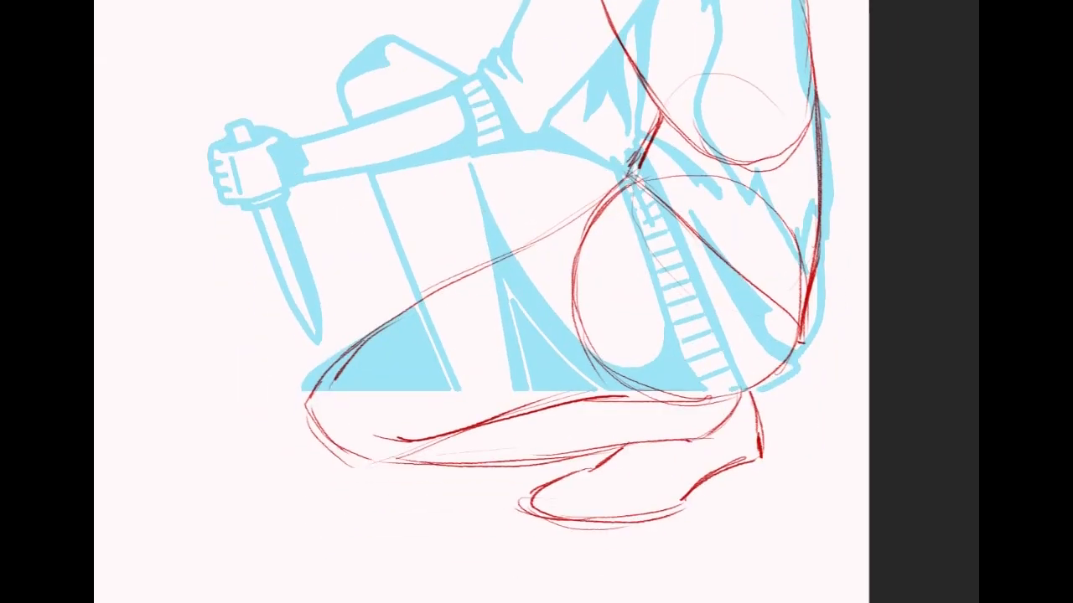
Step: Select the whole foot with a freehand outline, scale it down slightly toward the heel, and deselect it
mouse_move(725, 423)
mouse_down()
mouse_move(728, 555)
mouse_move(725, 423)
mouse_up()
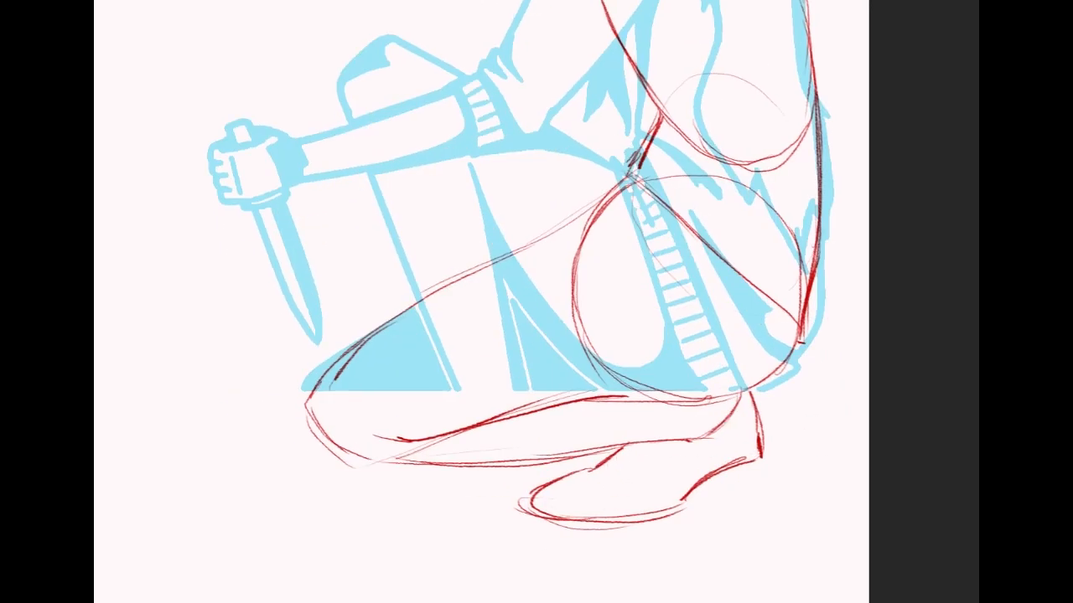
scroll(719, 472, up, 5)
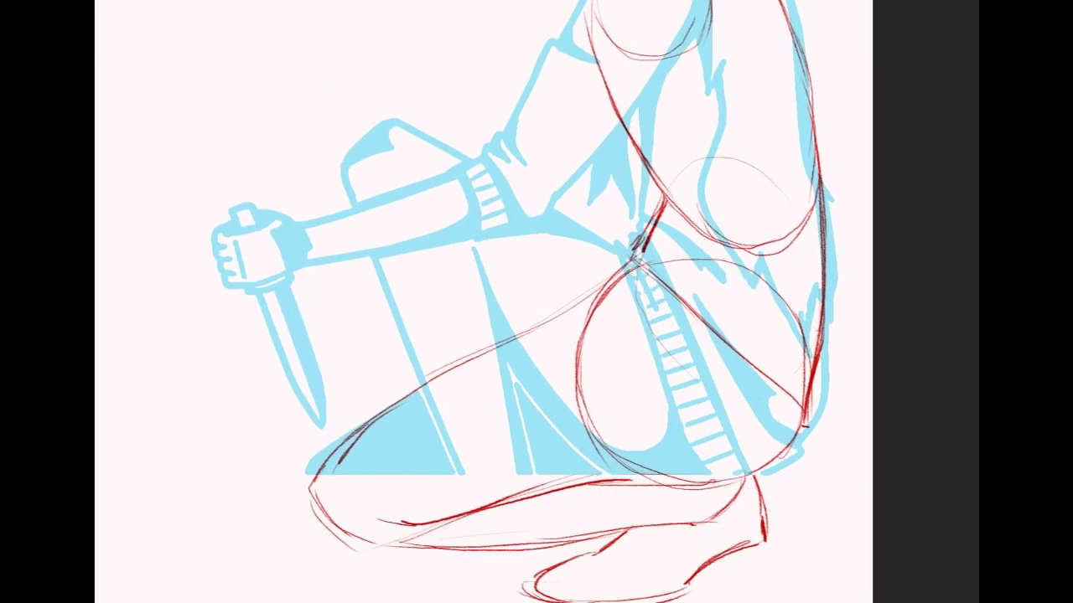
drag(151, 132, 158, 84)
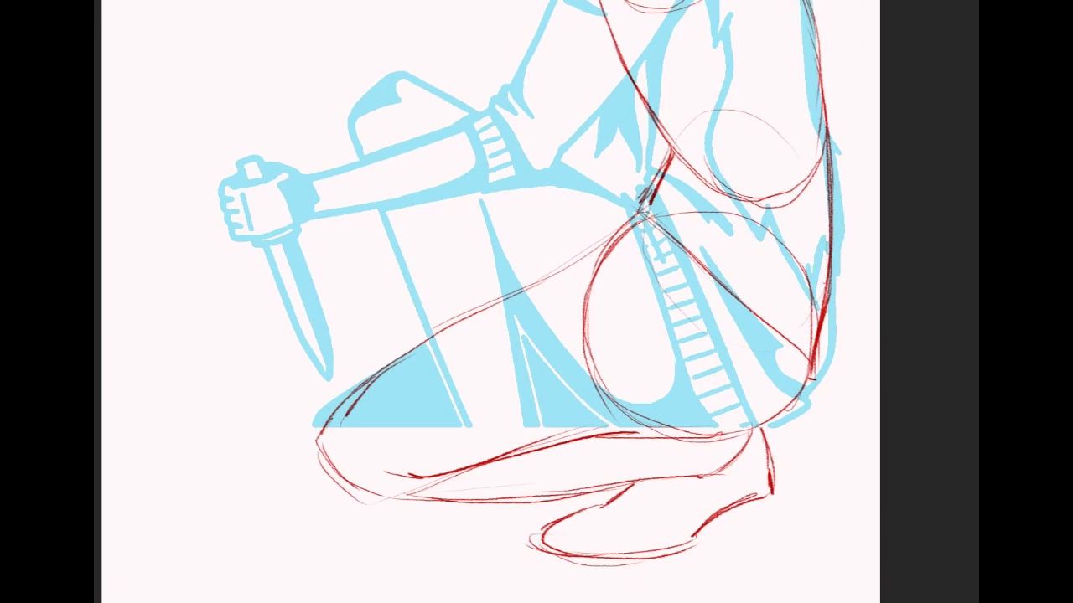
scroll(627, 413, down, 1)
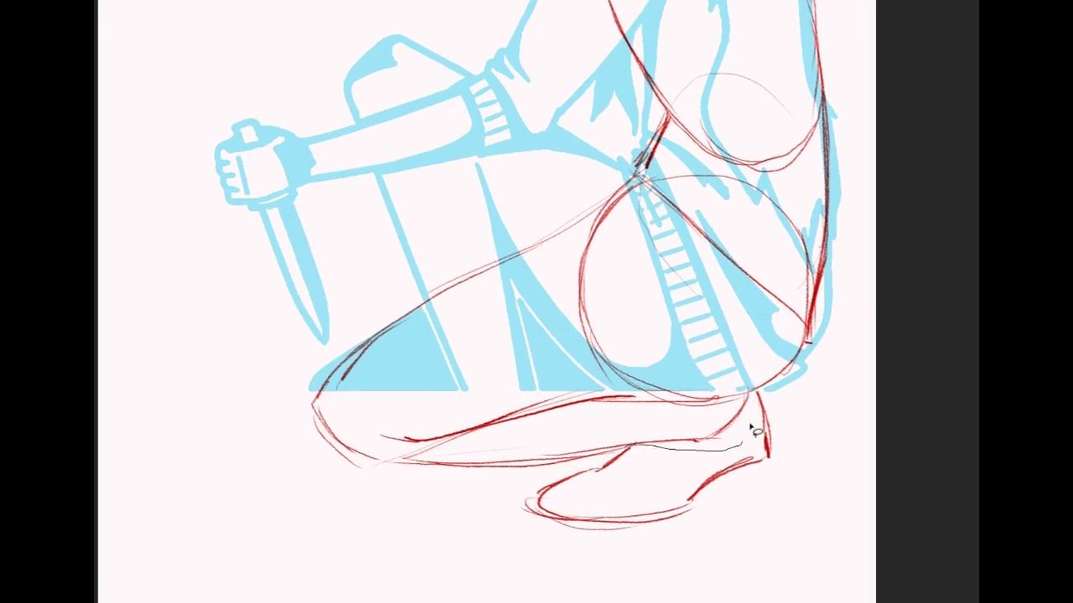
drag(802, 474, 513, 516)
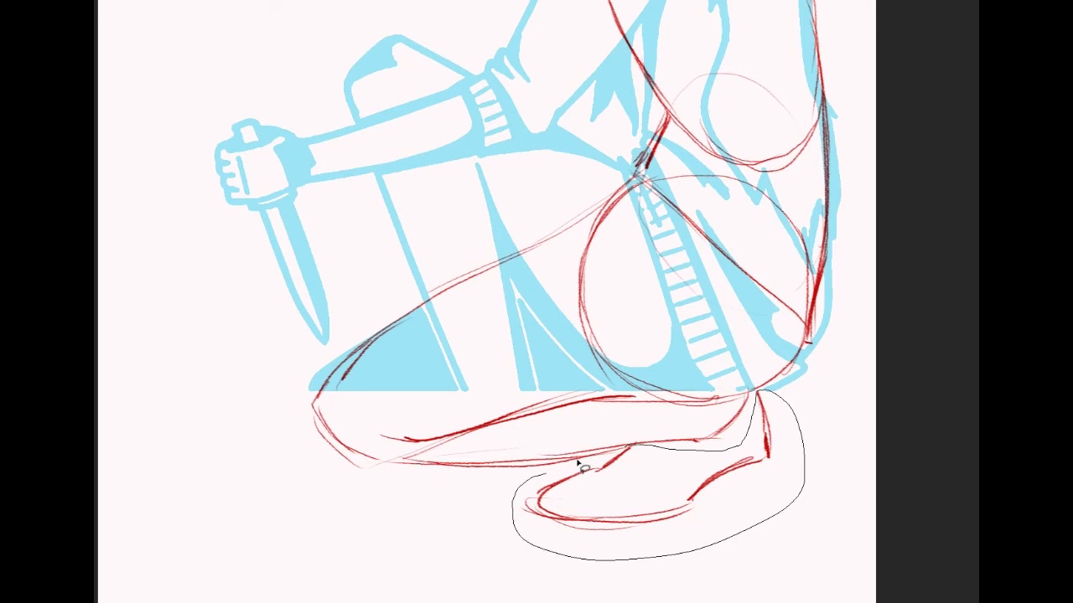
drag(670, 431, 754, 448)
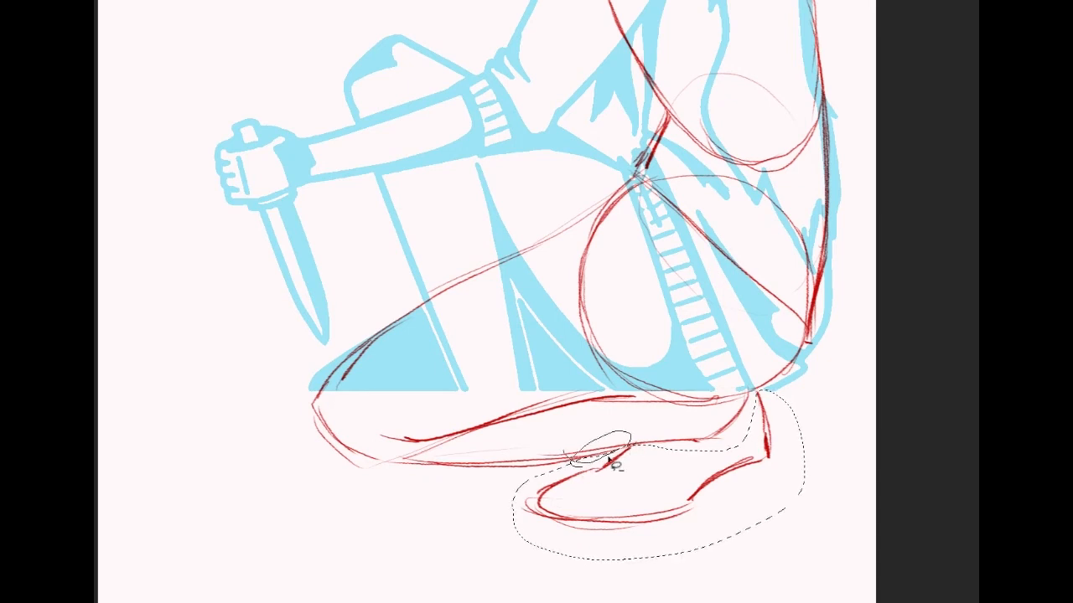
drag(634, 436, 637, 438)
key(ctrl+t)
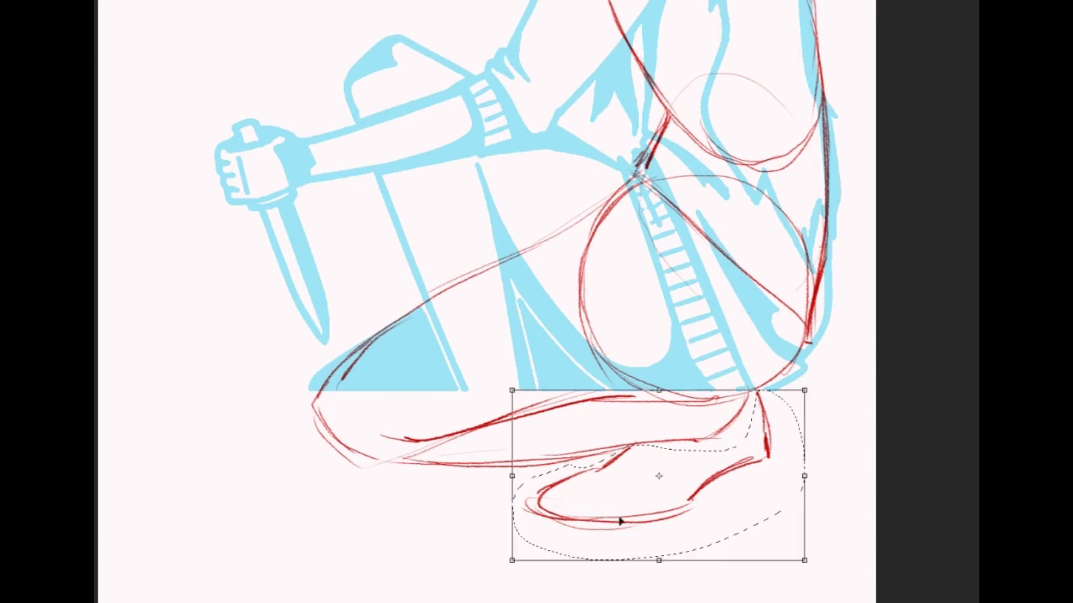
drag(511, 558, 543, 533)
drag(718, 448, 716, 450)
key(Return)
key(ctrl+d)
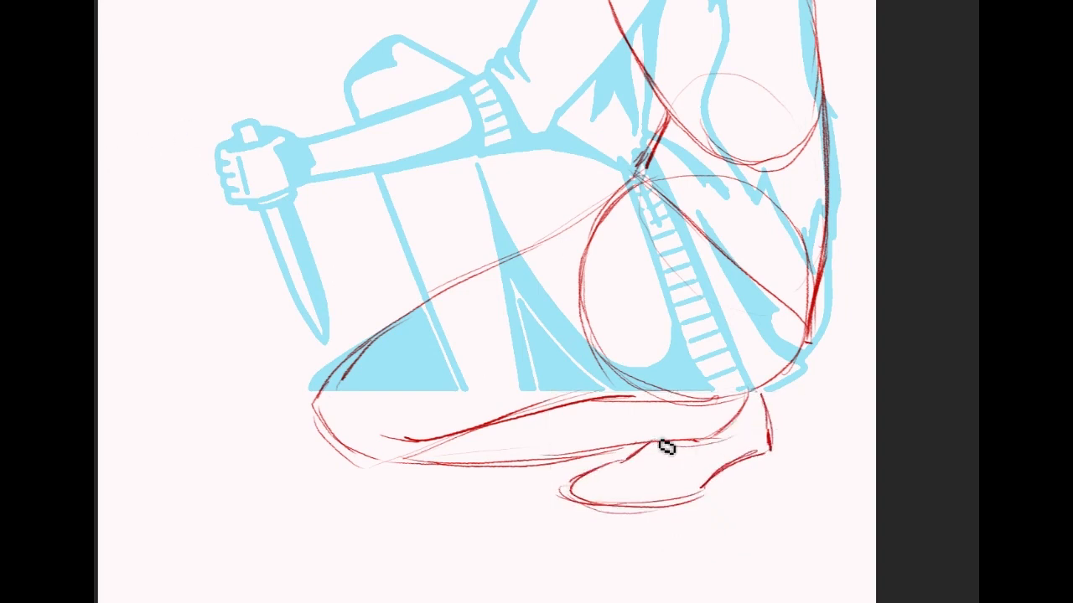
Step: Sketch the upper arm from the shoulder circle down to the elbow, including its underside and a curved elbow cross-section
drag(655, 109, 704, 522)
mouse_move(628, 303)
mouse_down()
mouse_move(649, 206)
mouse_move(671, 171)
mouse_up()
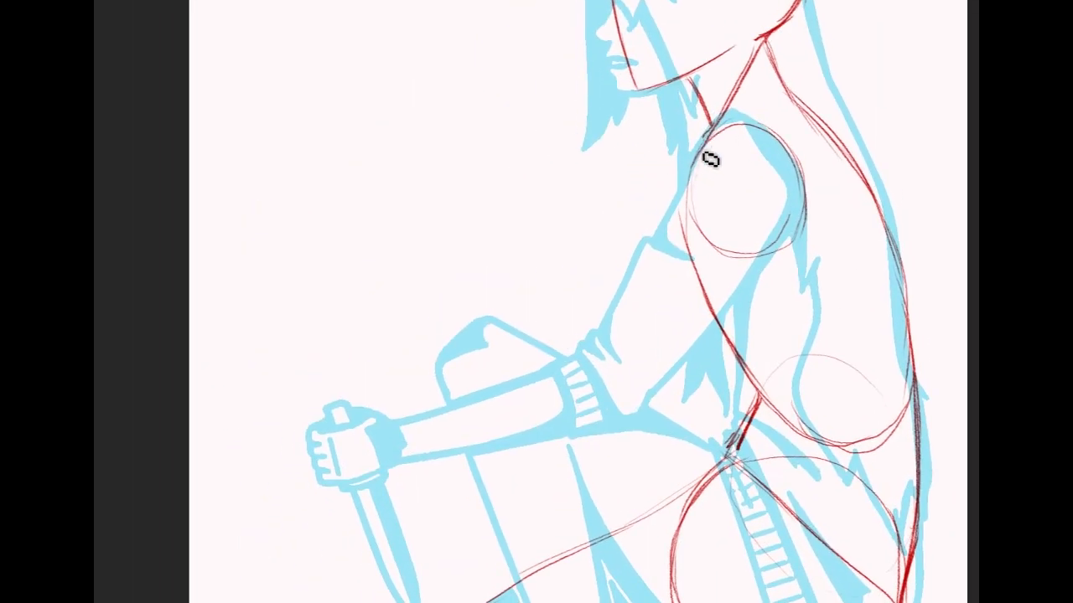
drag(695, 148, 652, 245)
drag(675, 216, 572, 357)
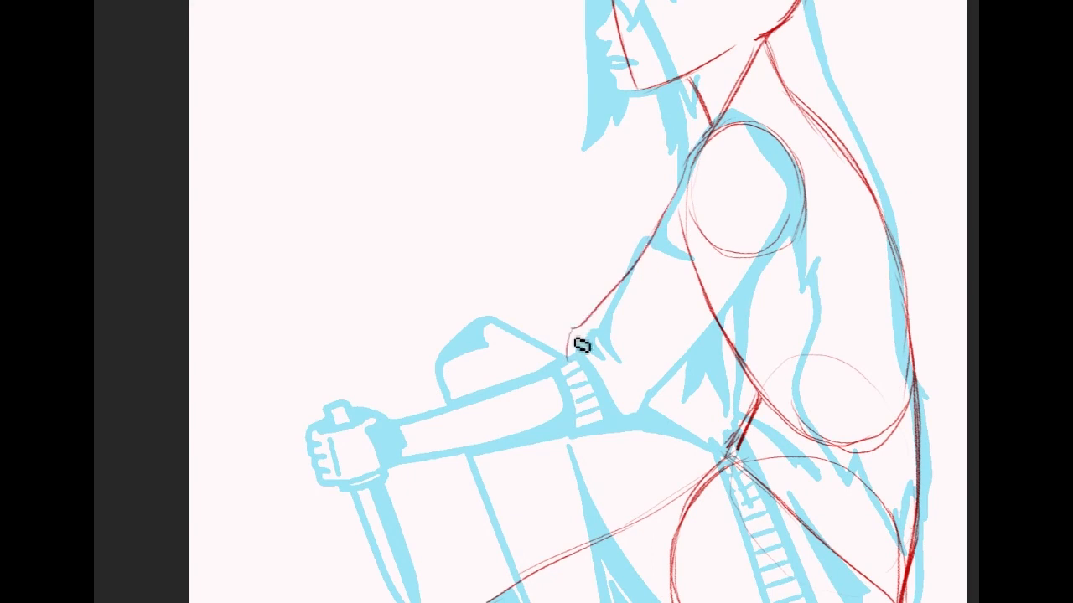
key(ctrl+z)
mouse_move(664, 217)
mouse_down()
mouse_move(575, 352)
mouse_move(616, 409)
mouse_move(768, 272)
mouse_up()
drag(809, 237, 634, 407)
mouse_move(611, 325)
mouse_down()
mouse_move(385, 438)
mouse_move(382, 457)
mouse_move(598, 428)
mouse_up()
Step: Sketch the forearm from the elbow to the wrist and mark the wrist with a curved cross-section
mouse_move(417, 455)
mouse_down()
mouse_move(630, 424)
mouse_move(642, 408)
mouse_up()
mouse_move(399, 418)
mouse_down()
mouse_move(447, 455)
mouse_move(492, 454)
mouse_up()
drag(411, 466, 563, 436)
drag(708, 418, 728, 393)
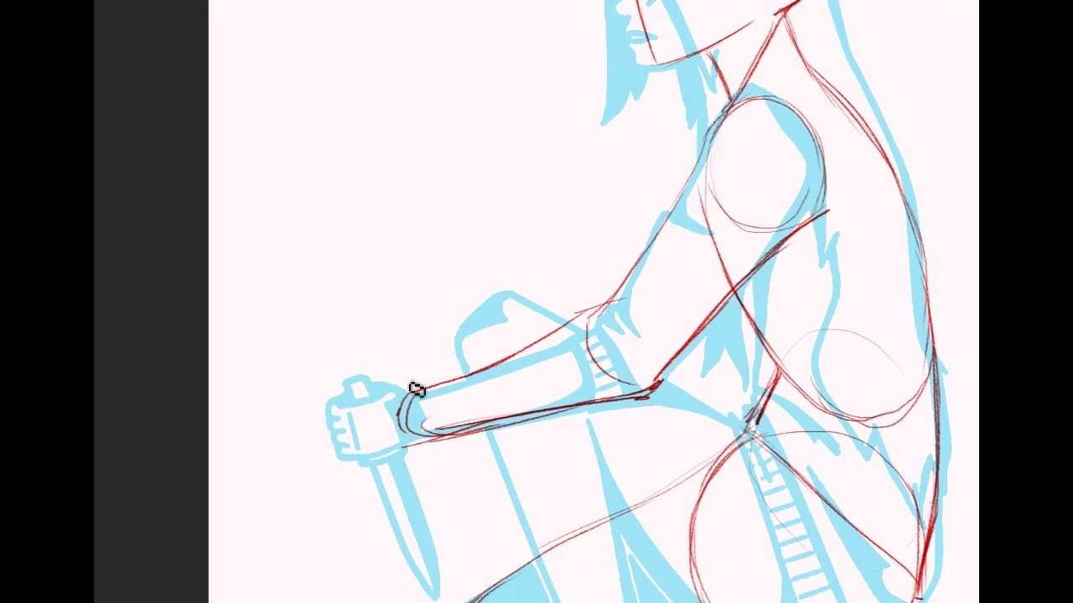
Step: Block in the fist as a boxy shape with knuckles, front edge and underside joined to the wrist
mouse_move(367, 379)
mouse_down()
mouse_move(409, 388)
mouse_move(319, 408)
mouse_move(345, 466)
mouse_up()
drag(328, 408, 347, 467)
drag(426, 447, 339, 467)
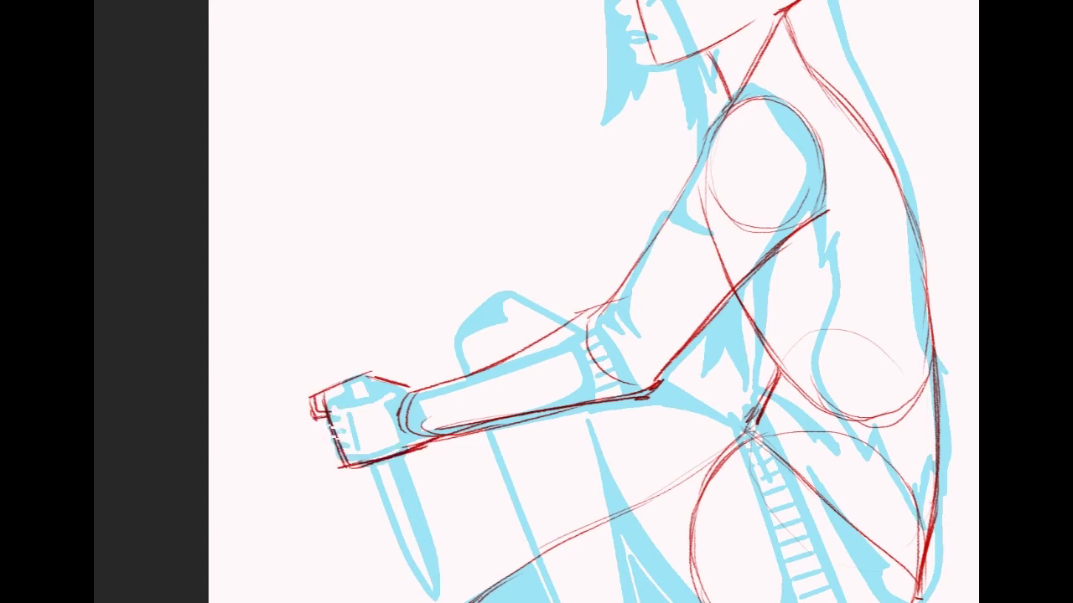
Step: Reinforce the upper and lower contours of the forearm between the elbow and the wrist
mouse_move(670, 153)
mouse_down()
mouse_move(671, 82)
mouse_move(608, 307)
mouse_up()
mouse_move(587, 352)
mouse_down()
mouse_move(566, 199)
mouse_move(541, 145)
mouse_move(552, 230)
mouse_move(601, 385)
mouse_move(634, 377)
mouse_up()
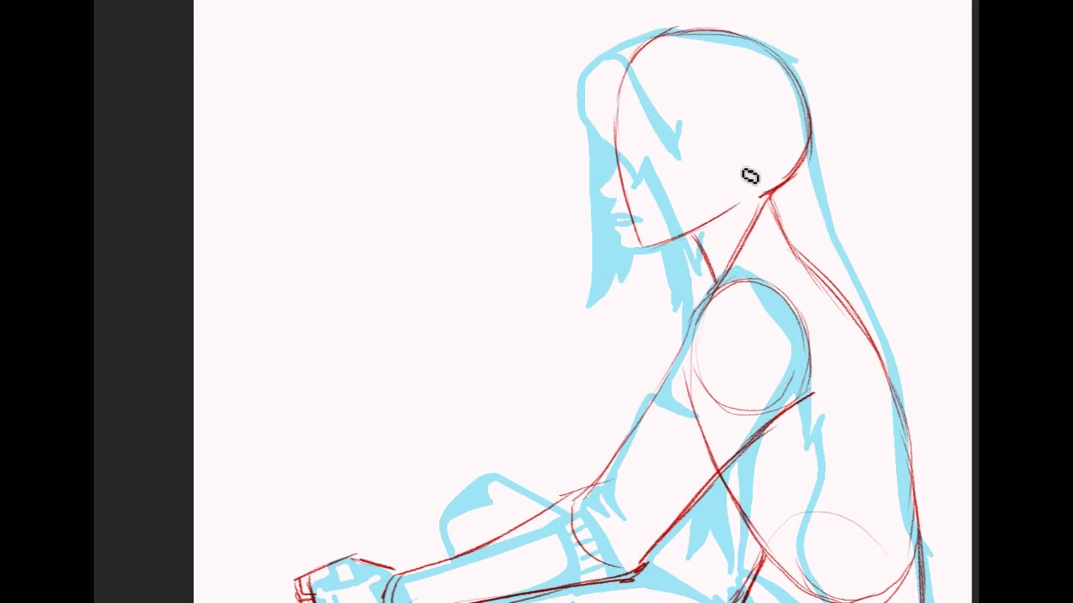
mouse_move(520, 536)
mouse_down()
mouse_move(534, 384)
mouse_move(428, 251)
mouse_move(535, 138)
mouse_move(509, 326)
mouse_move(472, 434)
mouse_move(529, 341)
mouse_move(531, 437)
mouse_move(498, 458)
mouse_move(502, 485)
mouse_move(546, 330)
mouse_up()
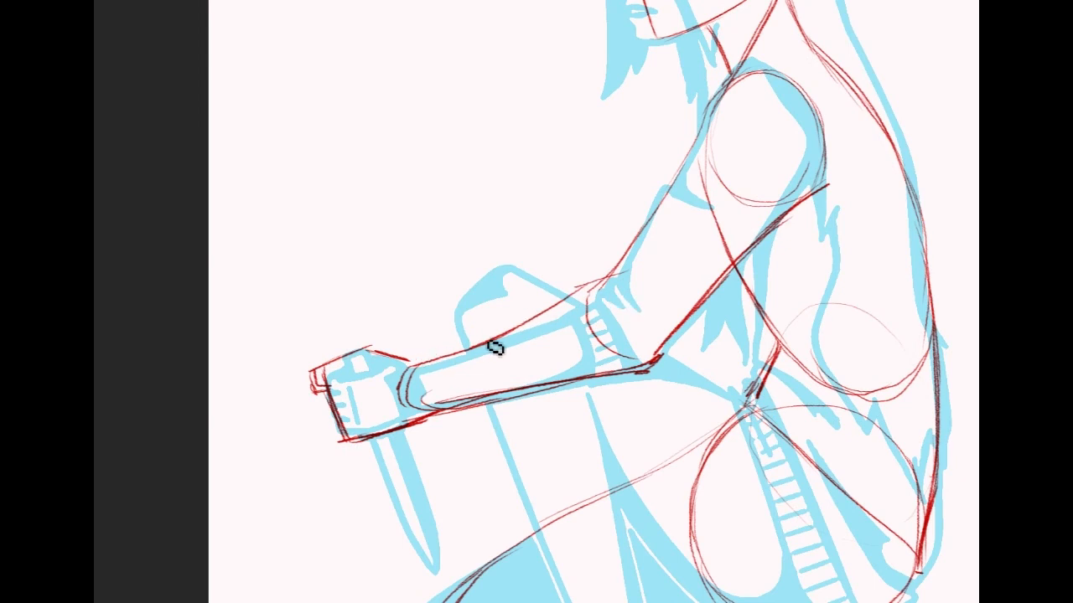
drag(550, 314, 417, 359)
mouse_move(511, 330)
mouse_down()
mouse_move(568, 300)
mouse_move(465, 347)
mouse_up()
mouse_move(549, 395)
mouse_down()
mouse_move(437, 414)
mouse_move(626, 375)
mouse_up()
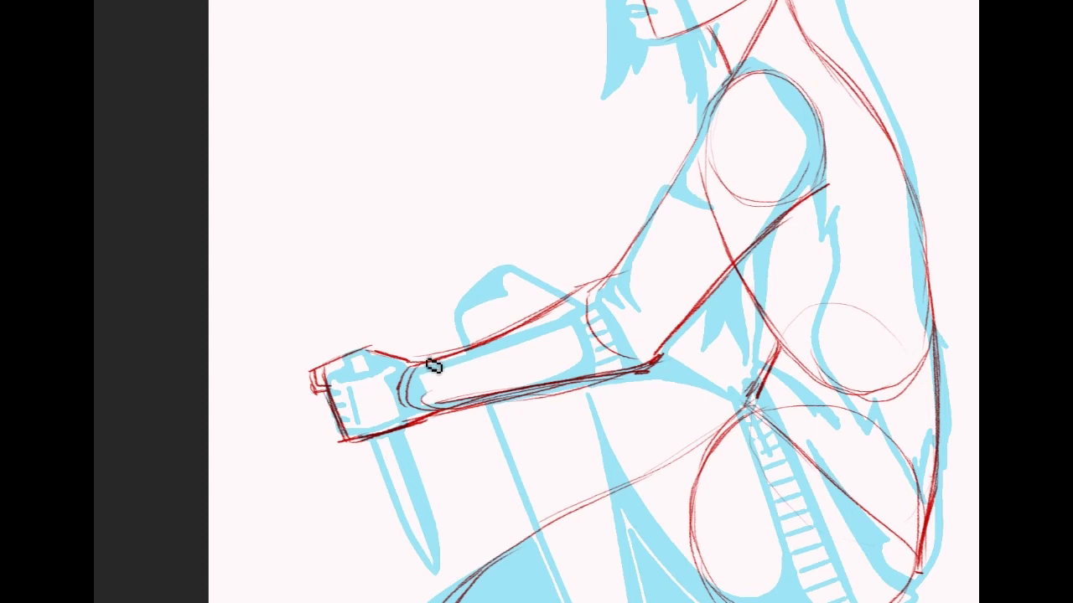
drag(469, 348, 408, 362)
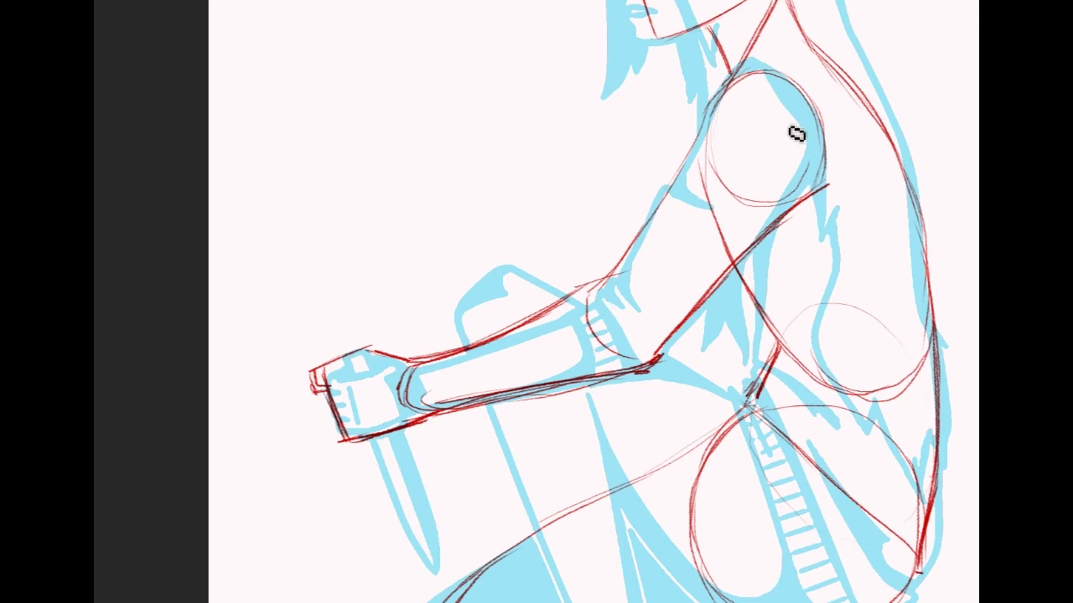
drag(593, 301, 564, 356)
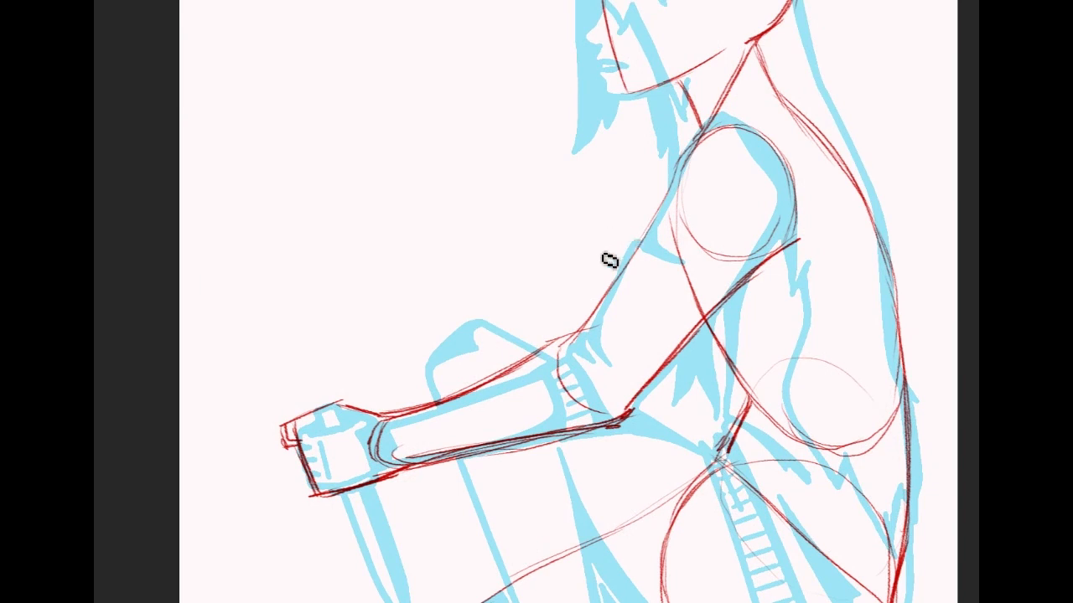
drag(683, 296, 705, 162)
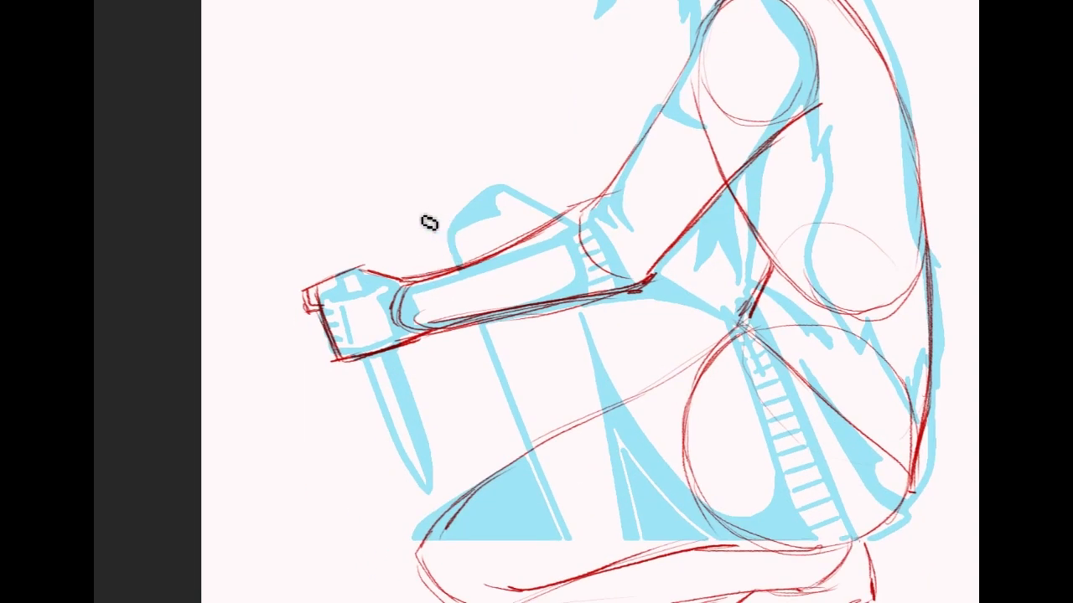
mouse_move(484, 83)
mouse_down()
mouse_move(335, 213)
mouse_move(515, 108)
mouse_up()
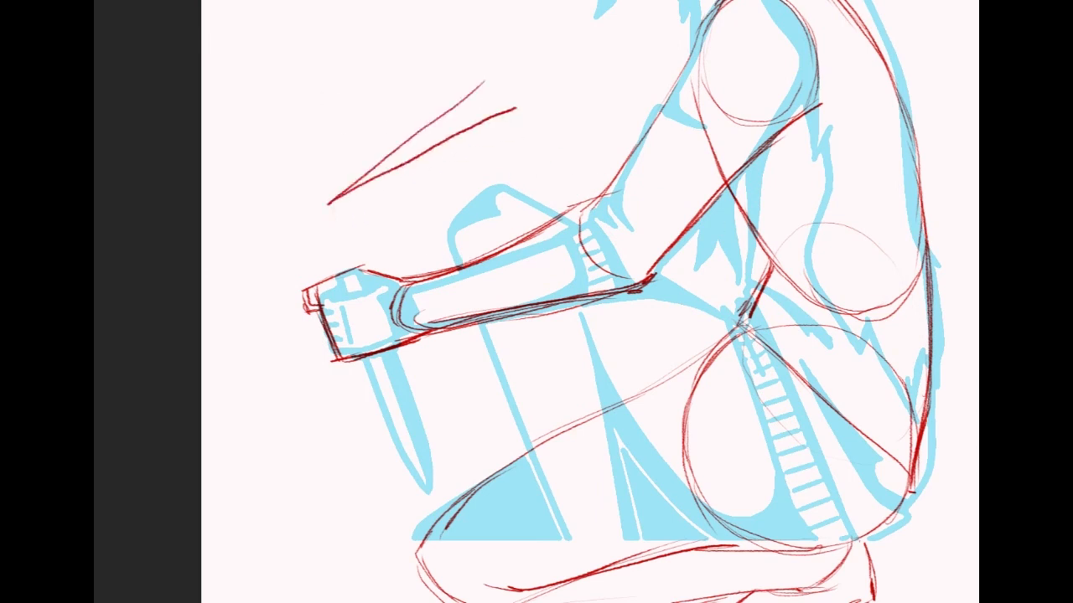
key(ctrl+z)
key(ctrl+z)
Step: Round the top of the forearm where it meets the upper arm and darken the point of the elbow
drag(540, 149, 547, 291)
drag(544, 381, 602, 348)
mouse_move(602, 348)
mouse_down()
mouse_move(433, 426)
mouse_move(425, 448)
mouse_move(507, 474)
mouse_move(657, 436)
mouse_move(575, 446)
mouse_move(658, 431)
mouse_up()
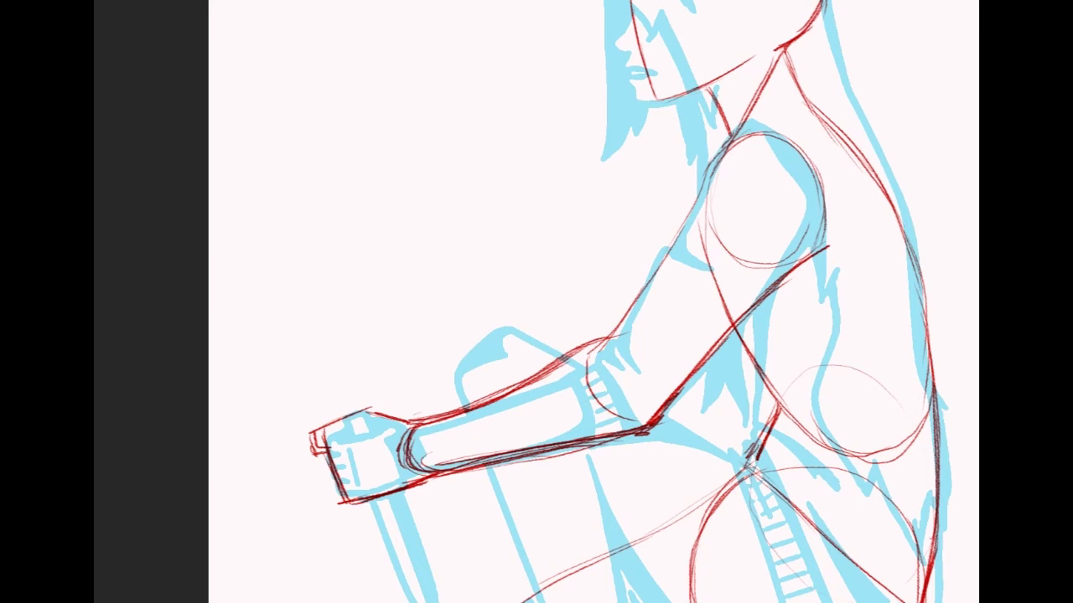
Step: Reinforce the back of the hand from the wrist to the top of the fist
scroll(629, 302, up, 1)
scroll(628, 302, down, 2)
scroll(629, 301, up, 5)
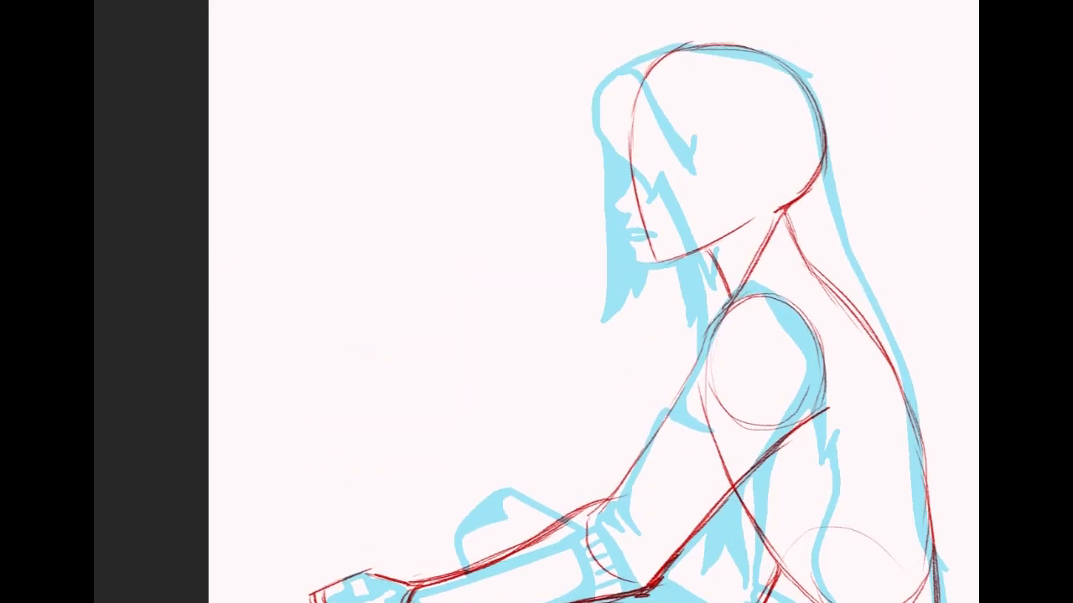
scroll(629, 301, down, 5)
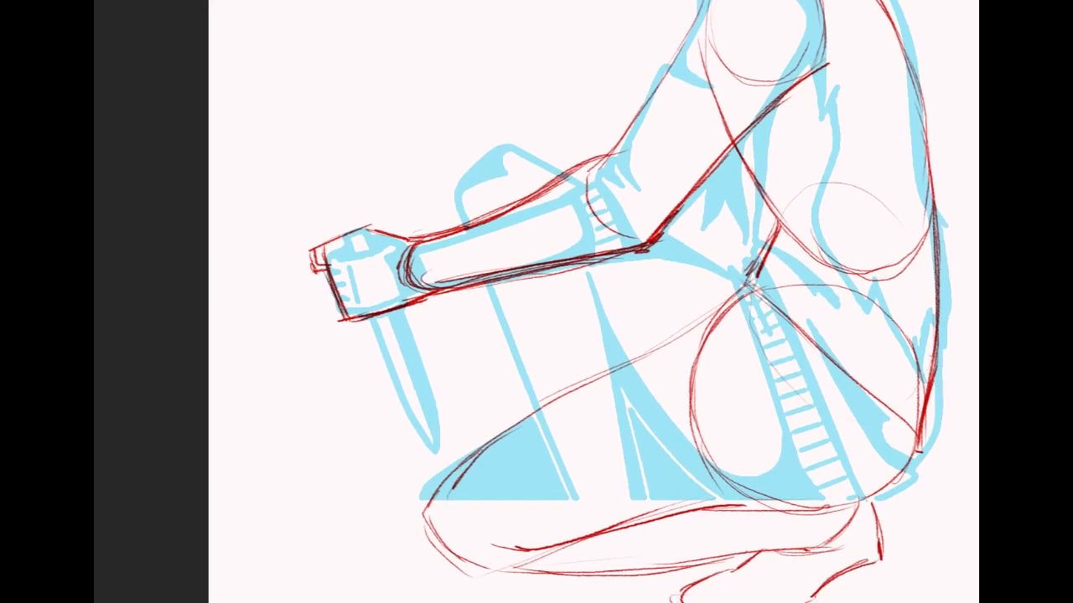
scroll(629, 302, up, 1)
scroll(629, 302, up, 1)
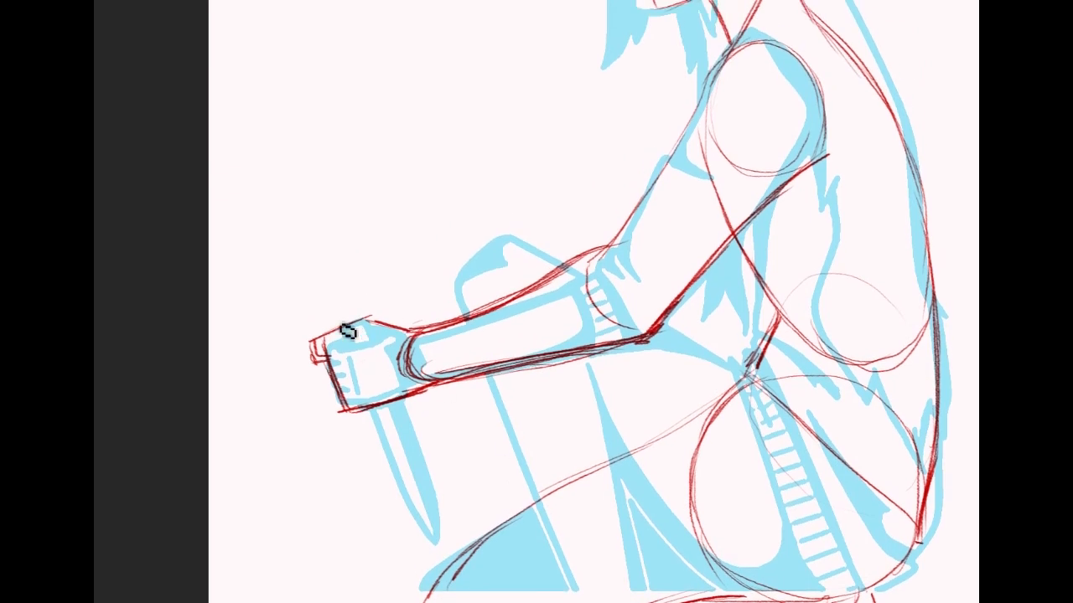
drag(415, 335, 383, 317)
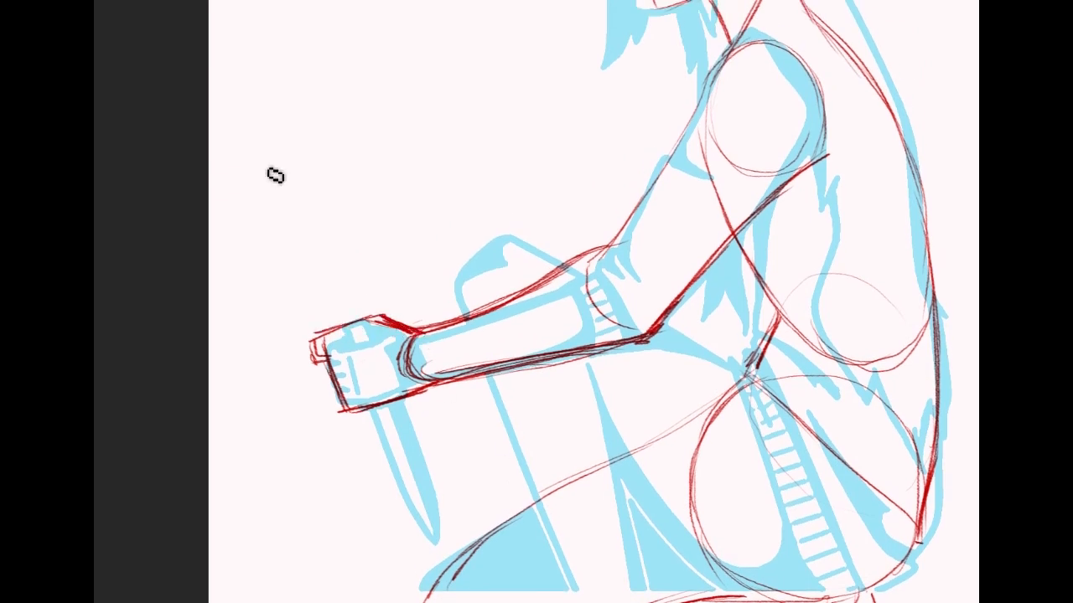
Step: Select the fist and wrist, shift them slightly toward the elbow to shorten the forearm, and deselect
mouse_move(434, 286)
mouse_down()
mouse_move(425, 488)
mouse_move(455, 451)
mouse_up()
mouse_move(402, 336)
mouse_down()
mouse_move(425, 332)
mouse_move(414, 338)
mouse_up()
key(ctrl+d)
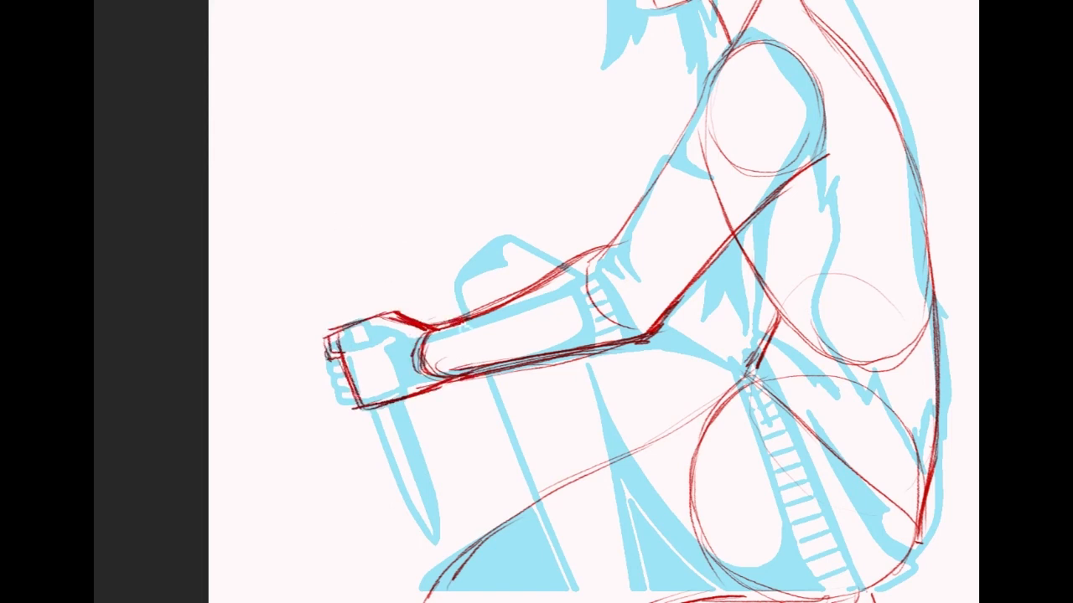
Step: Draw the knife handle through the fist and continue its two edges below the hand as the start of the blade
drag(1018, 384, 1022, 359)
drag(327, 594, 368, 279)
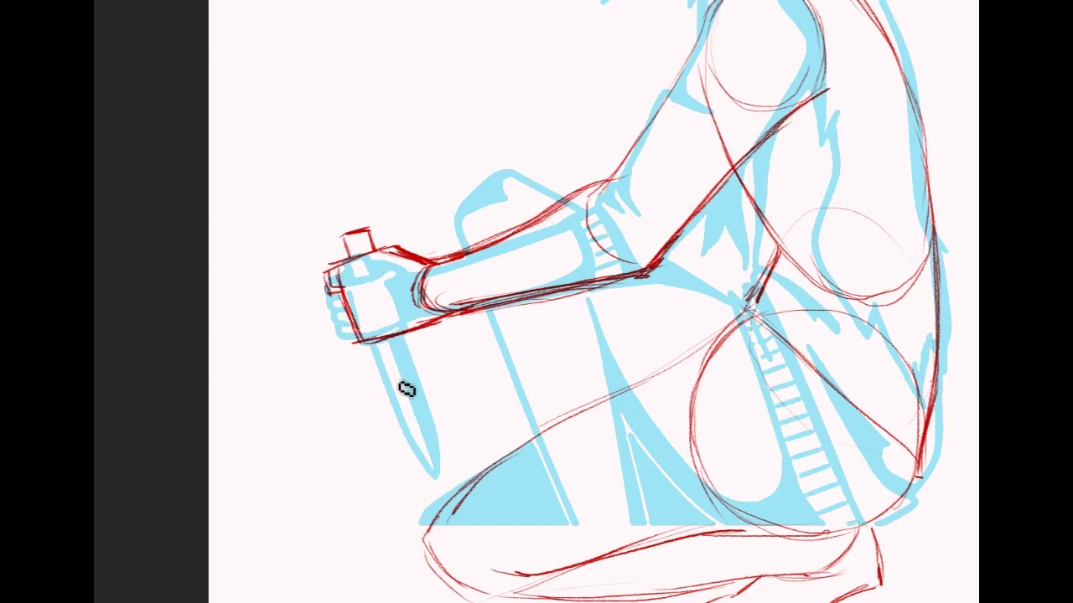
drag(345, 235, 385, 337)
drag(376, 338, 395, 406)
drag(377, 250, 417, 370)
mouse_move(377, 253)
mouse_down()
mouse_move(416, 369)
mouse_move(410, 418)
mouse_up()
Step: Outline the knife blade tapering to a sharp tip and reinforce both of its edges
mouse_move(390, 362)
mouse_down()
mouse_move(412, 430)
mouse_move(442, 469)
mouse_up()
drag(418, 370, 437, 428)
drag(426, 388, 442, 475)
drag(396, 376, 440, 465)
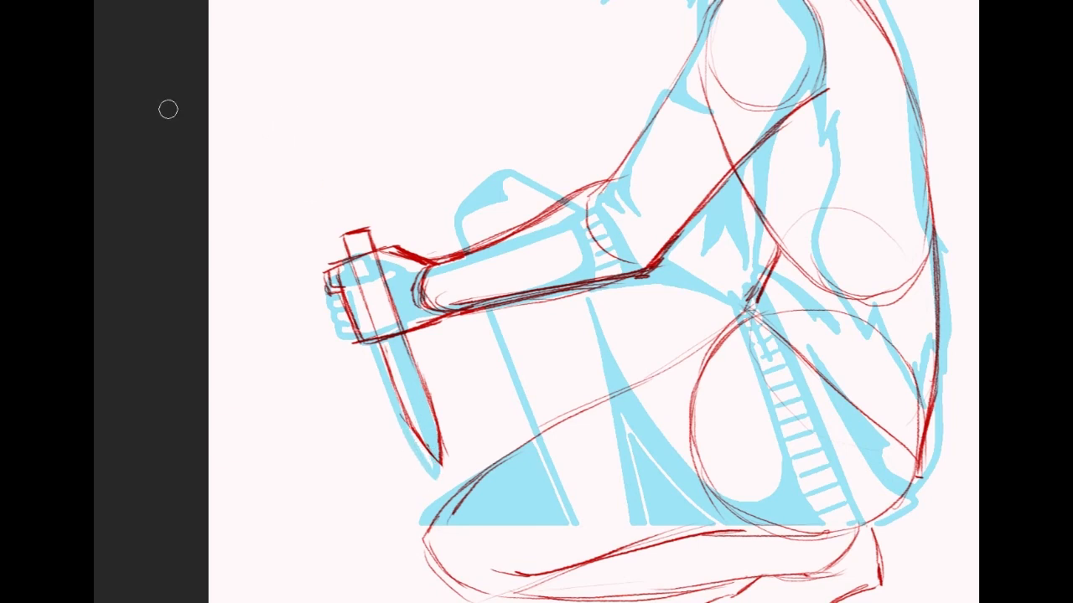
Step: Mark the back of the jaw with a near-vertical line and block in an angular profile for the nose, mouth and chin
mouse_move(603, 199)
mouse_down()
mouse_move(603, 185)
mouse_move(520, 237)
mouse_move(540, 499)
mouse_move(484, 373)
mouse_move(514, 393)
mouse_move(538, 480)
mouse_move(531, 517)
mouse_up()
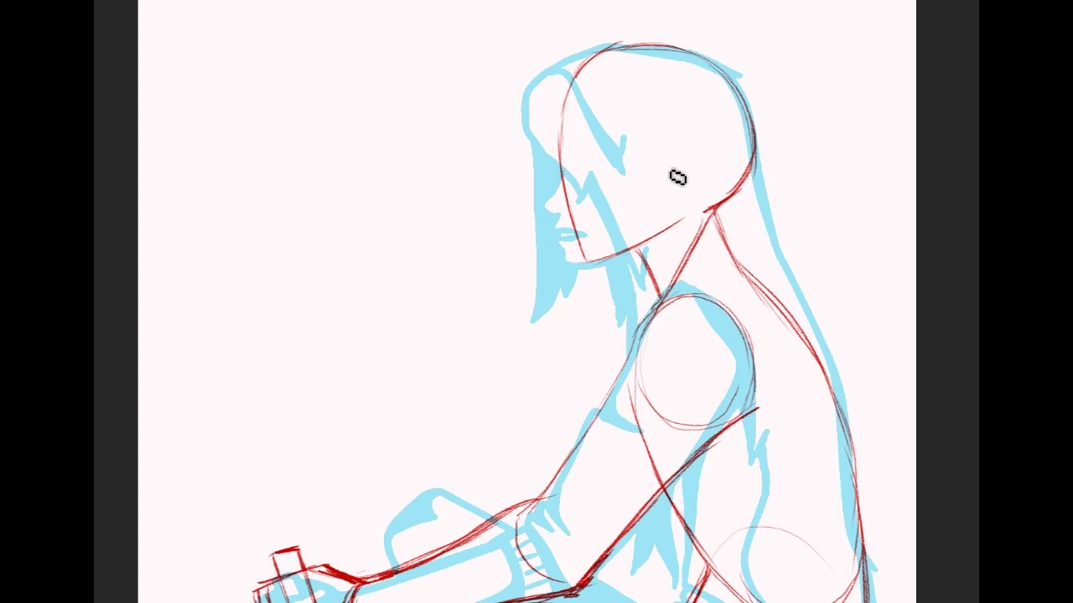
drag(663, 146, 672, 219)
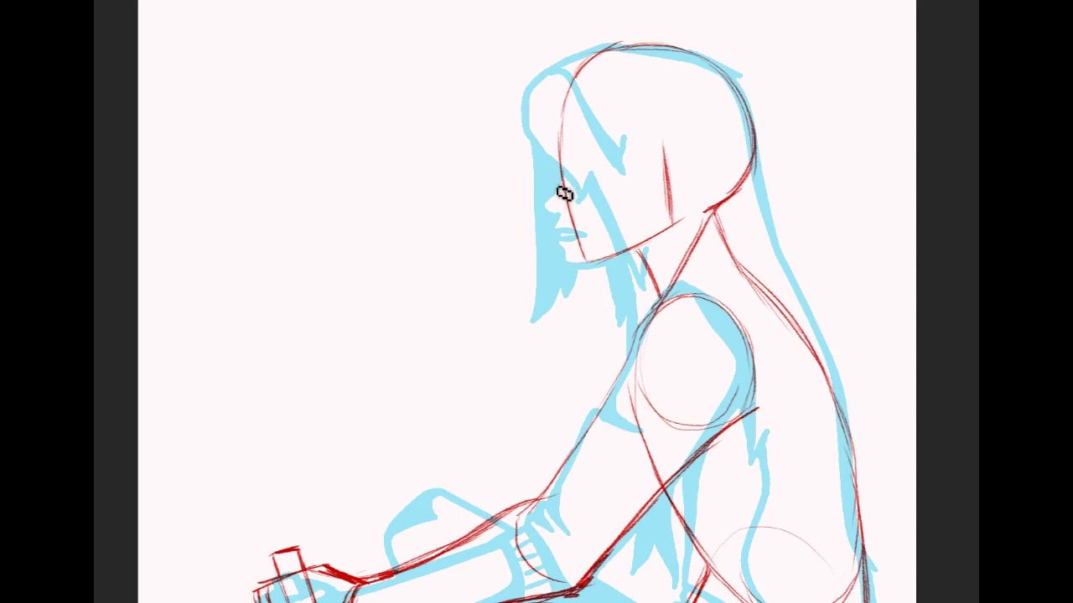
mouse_move(561, 175)
mouse_down()
mouse_move(567, 268)
mouse_move(609, 265)
mouse_up()
key(ctrl+z)
key(ctrl+z)
key(ctrl+z)
mouse_move(575, 171)
mouse_down()
mouse_move(546, 210)
mouse_move(603, 258)
mouse_up()
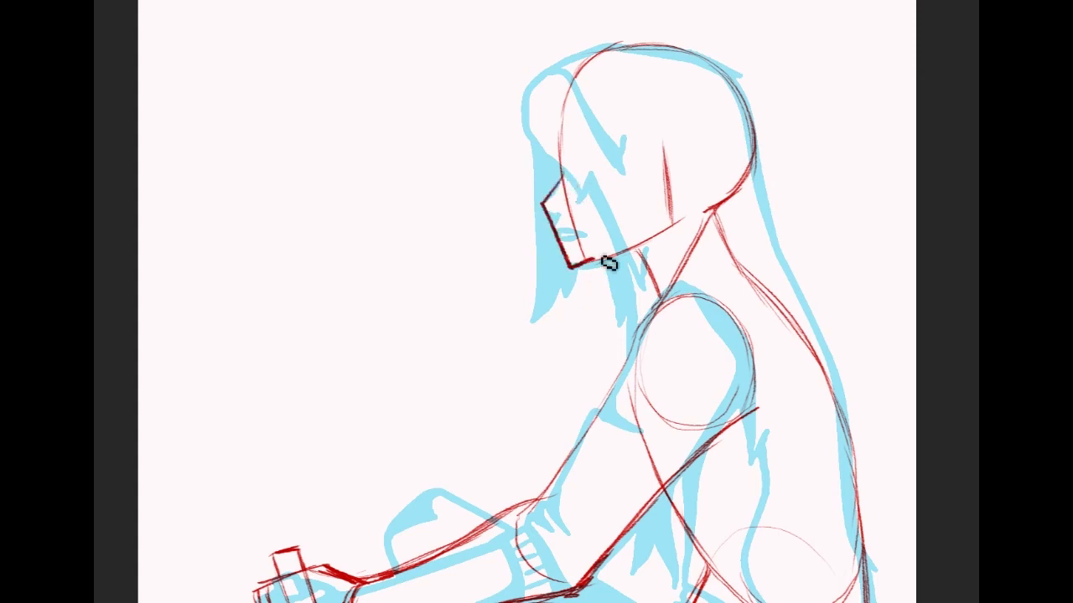
Step: Undo the angular profile, redraw the face with a shaped nose, lips and chin, and shift it back onto the head shape
key(ctrl+z)
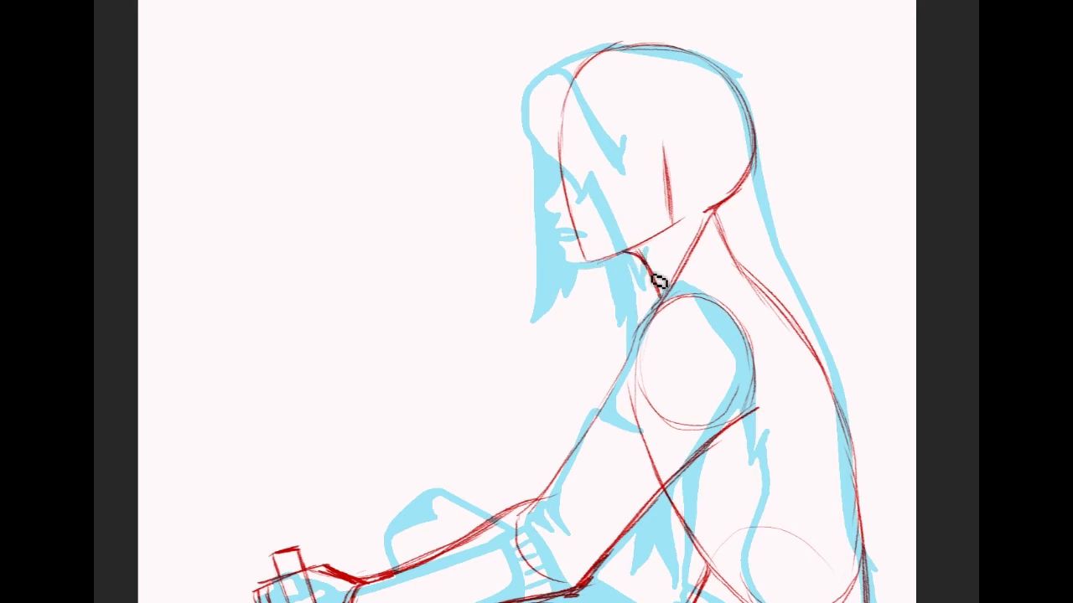
key(ctrl+z)
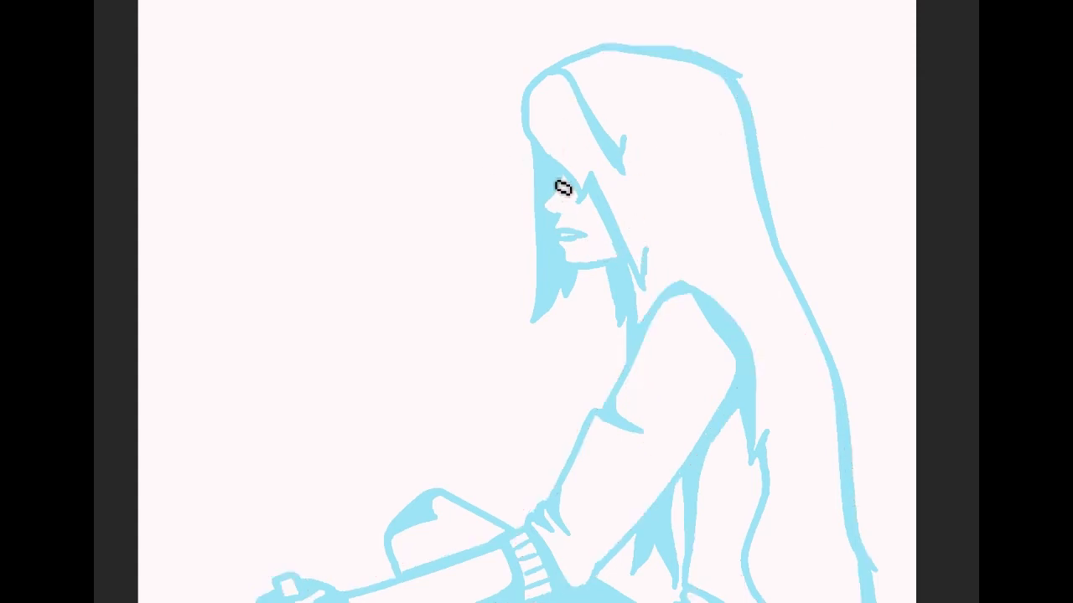
mouse_move(545, 203)
mouse_down()
mouse_move(561, 178)
mouse_move(558, 213)
mouse_up()
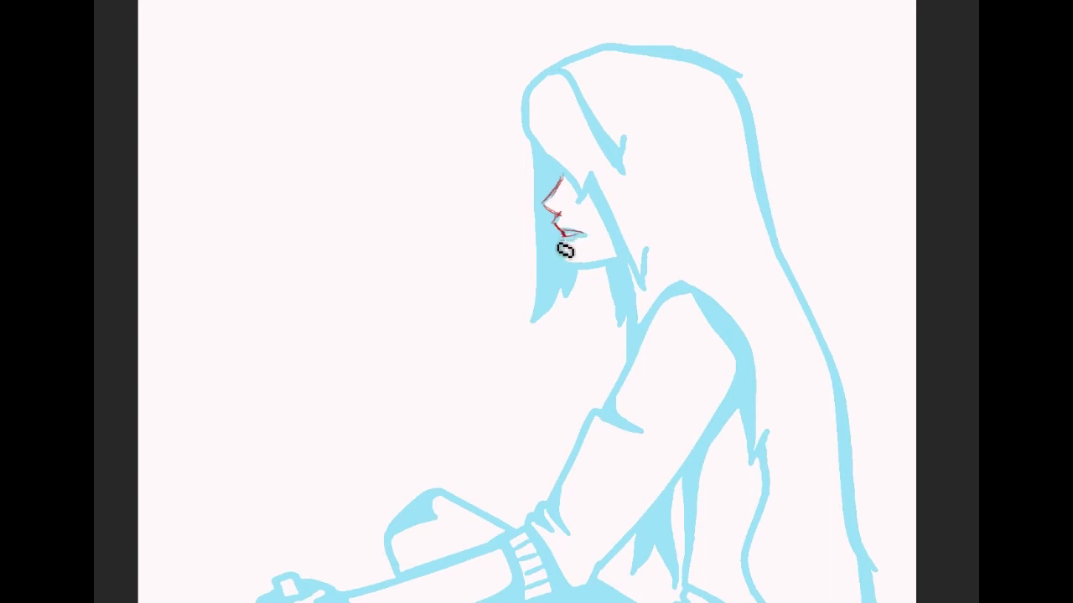
mouse_move(564, 257)
mouse_down()
mouse_move(565, 267)
mouse_move(632, 254)
mouse_up()
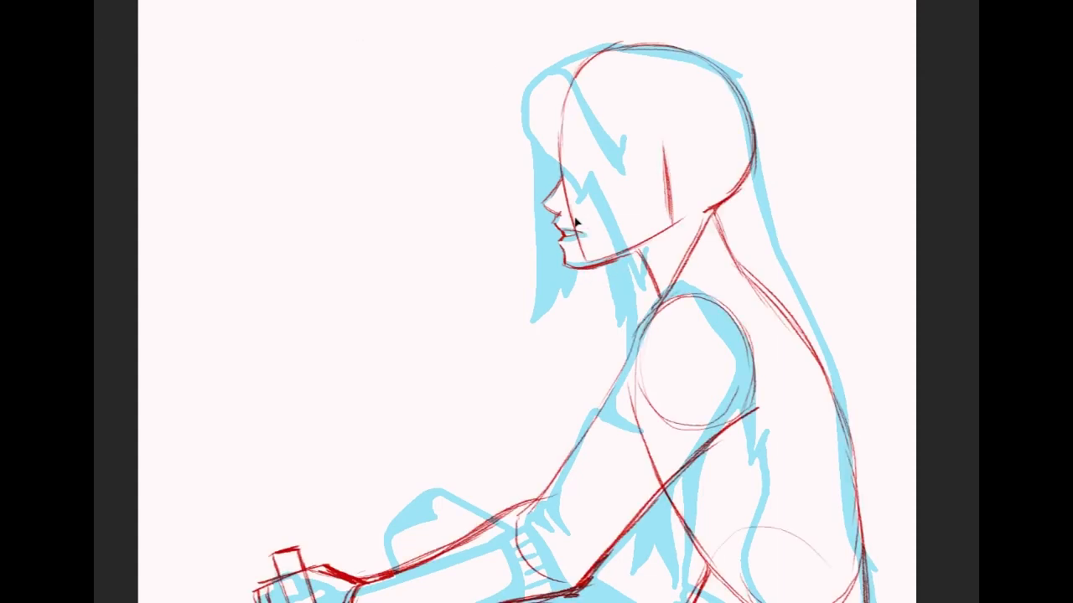
drag(575, 220, 626, 229)
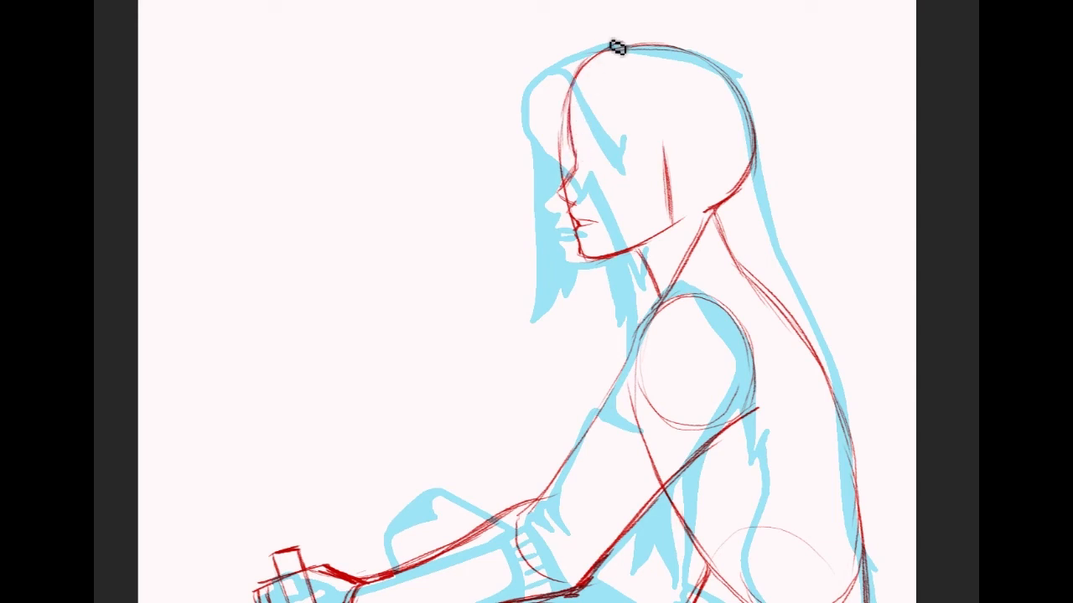
Step: Define the forehead down to the nose bridge and reinforce the crown and back of the skull
mouse_move(615, 52)
mouse_down()
mouse_move(572, 94)
mouse_move(570, 115)
mouse_up()
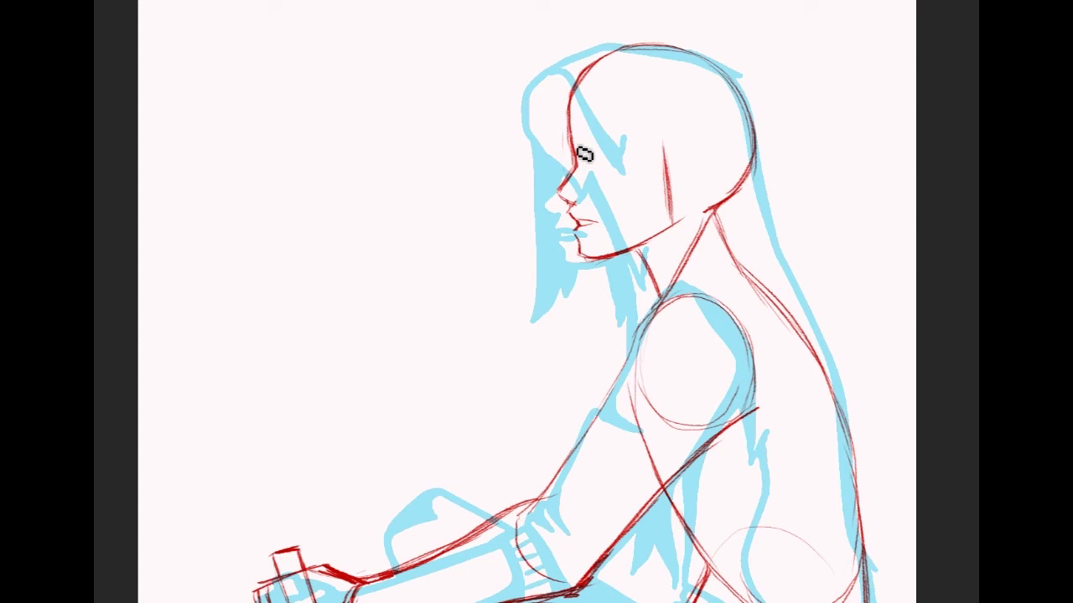
drag(572, 139, 594, 81)
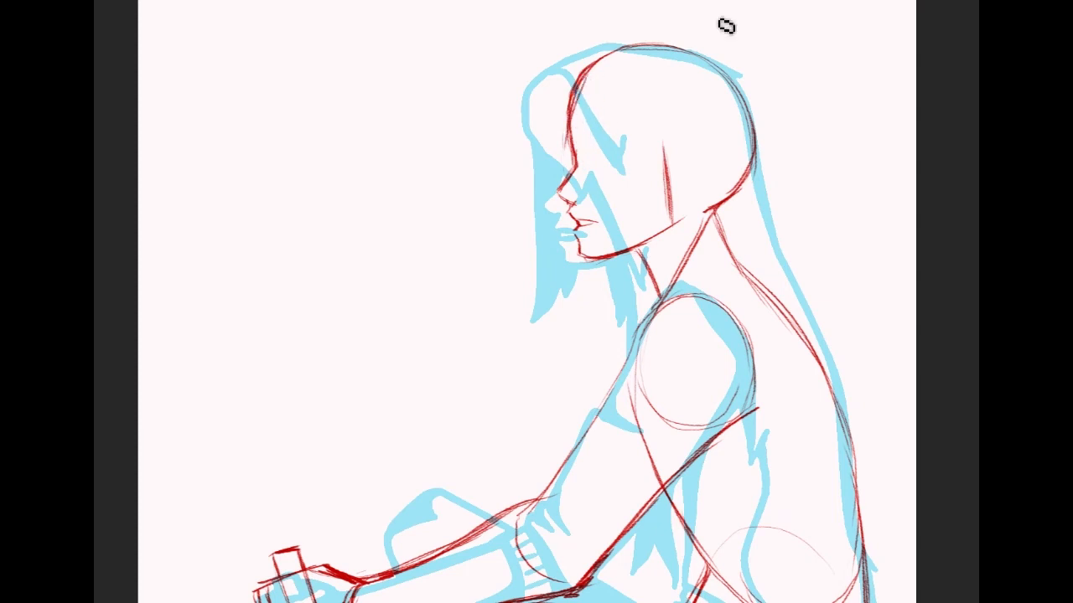
drag(571, 149, 586, 76)
mouse_move(631, 48)
mouse_down()
mouse_move(726, 58)
mouse_move(746, 89)
mouse_move(759, 158)
mouse_move(750, 173)
mouse_up()
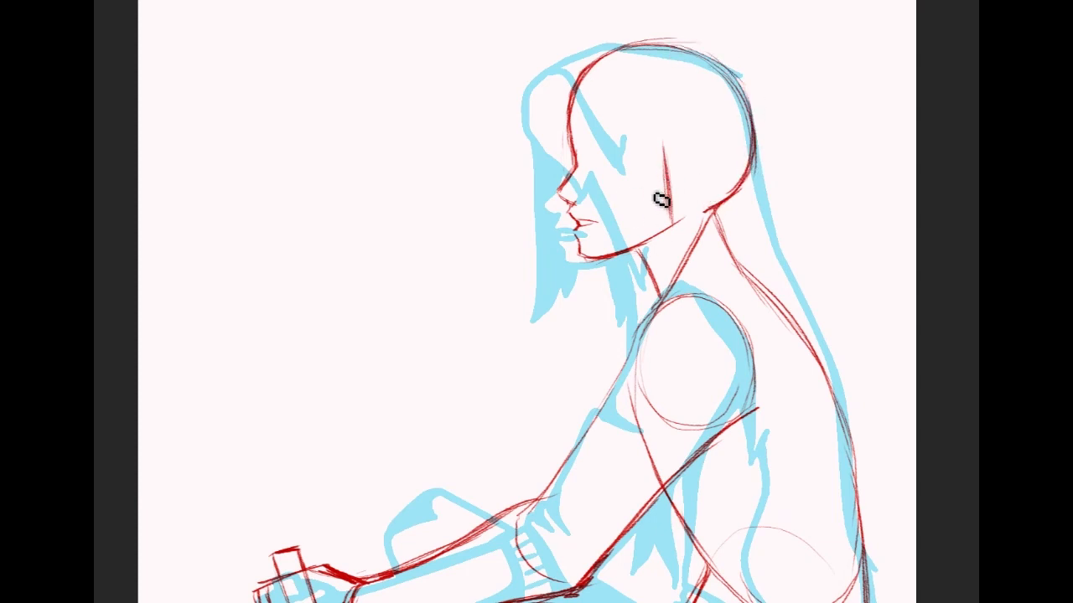
Step: Add a slanted jaw line, an ear behind it, and the eye and brow, and darken the back of the head
drag(662, 146, 625, 252)
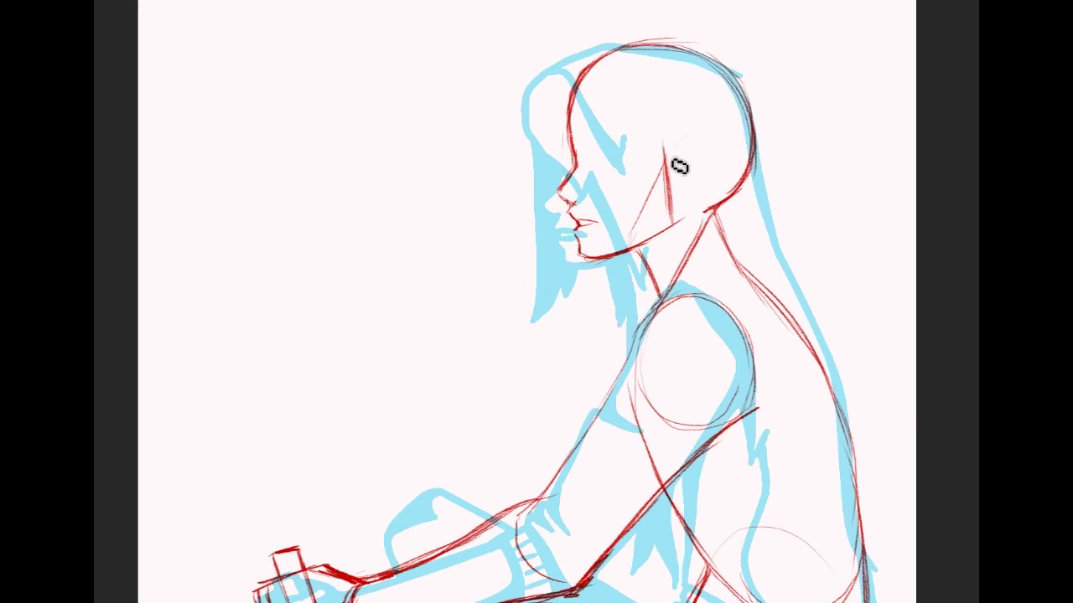
mouse_move(687, 187)
mouse_down()
mouse_move(699, 135)
mouse_move(685, 181)
mouse_move(684, 127)
mouse_move(698, 154)
mouse_up()
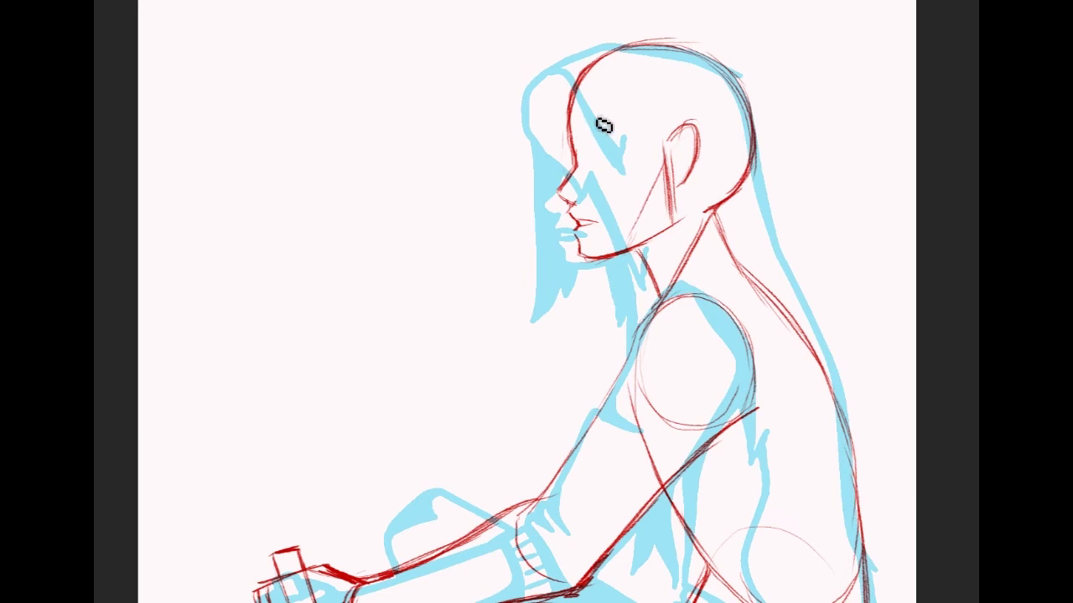
drag(580, 129, 627, 132)
drag(742, 77, 752, 170)
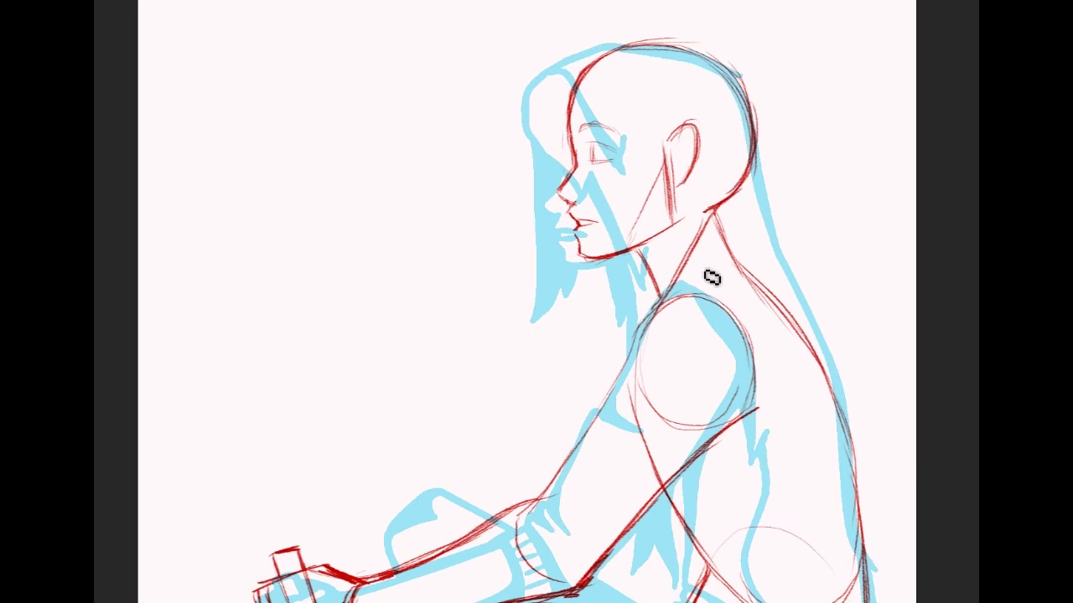
Step: Sketch the raised leg's kneecap and both thigh edges, curving under the buttock, in red over the faded sketch
drag(713, 243, 745, 239)
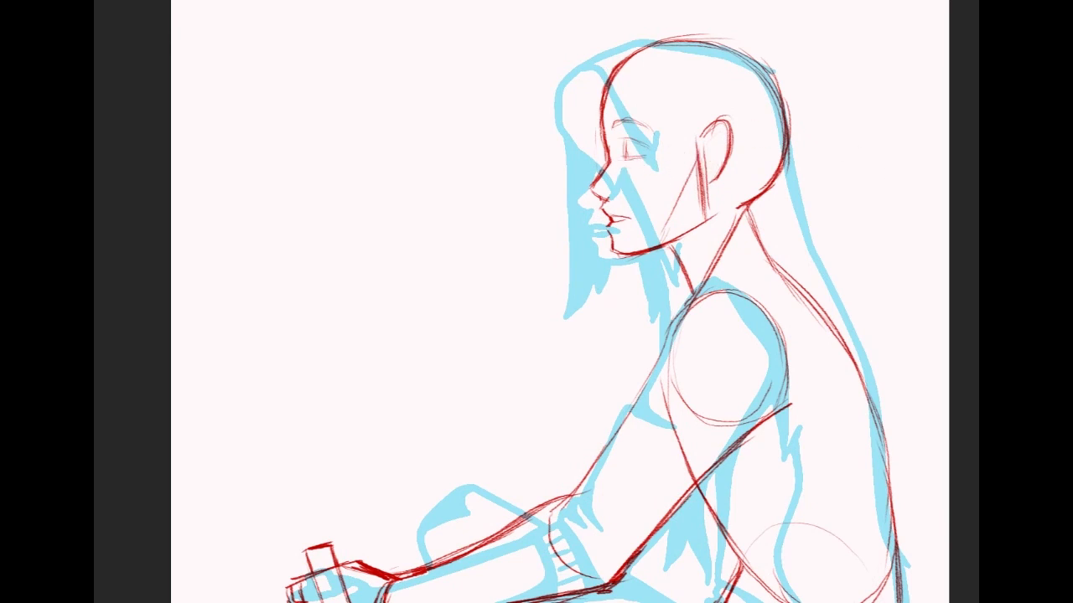
mouse_move(637, 494)
mouse_down()
mouse_move(602, 380)
mouse_move(614, 242)
mouse_move(639, 146)
mouse_move(589, 67)
mouse_up()
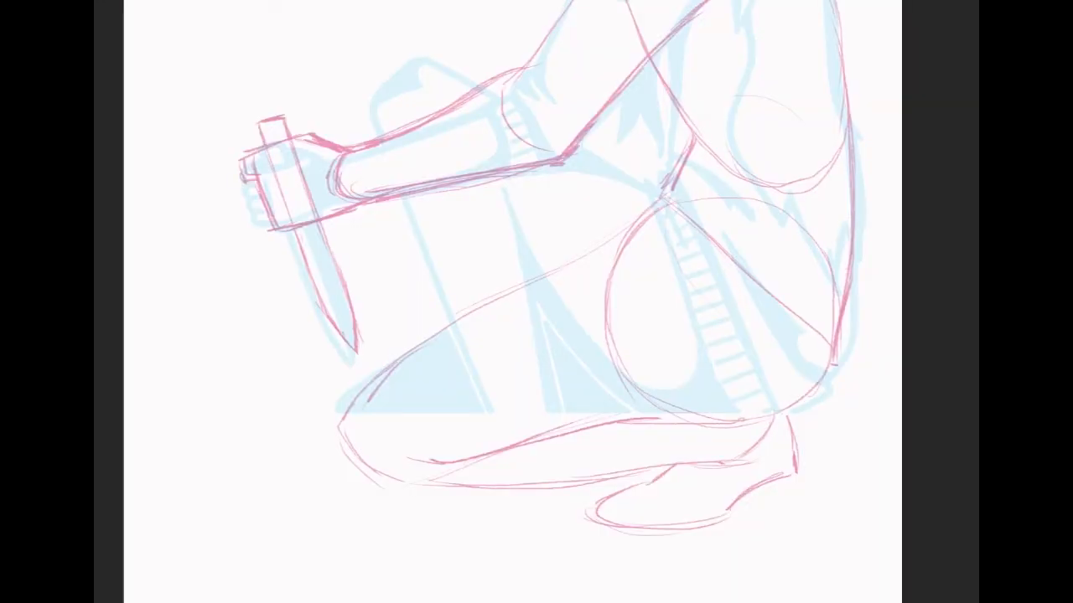
drag(520, 284, 531, 347)
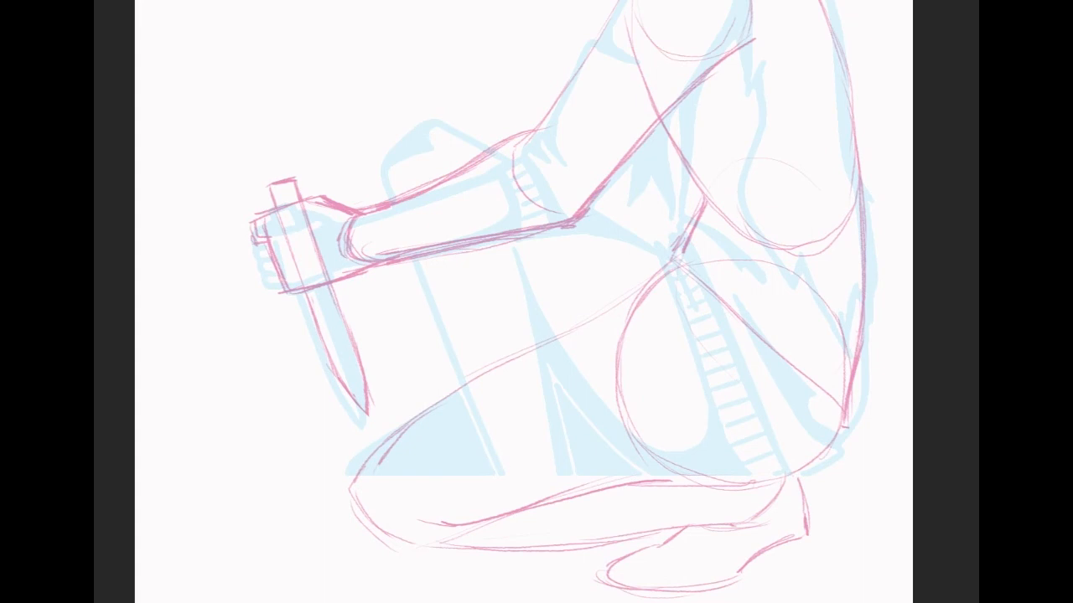
mouse_move(571, 227)
mouse_down()
mouse_move(527, 576)
mouse_move(544, 414)
mouse_move(628, 154)
mouse_up()
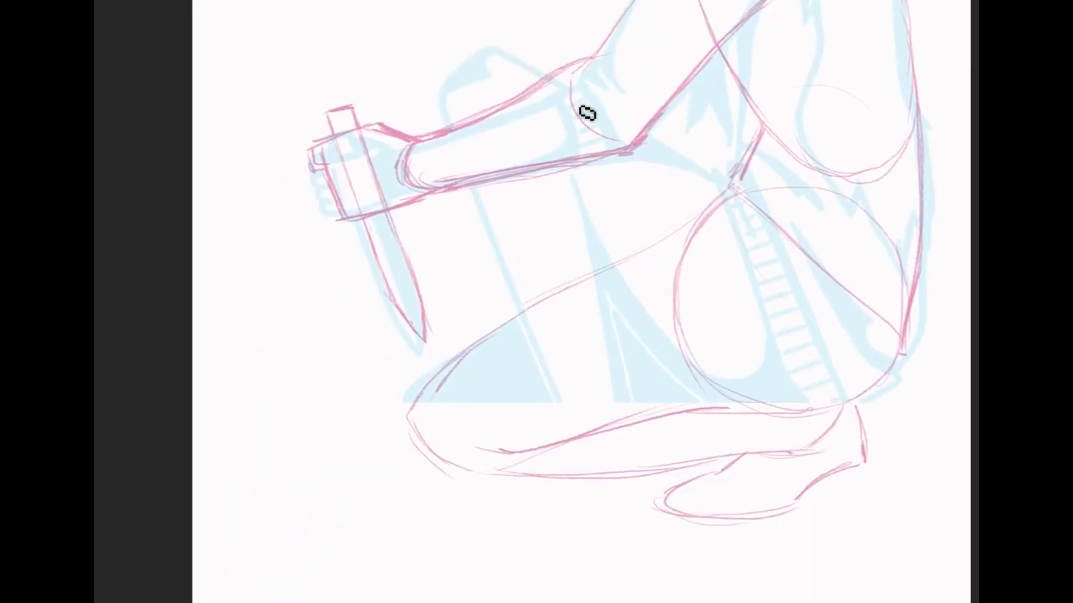
mouse_move(436, 110)
mouse_down()
mouse_move(509, 61)
mouse_move(563, 69)
mouse_move(811, 258)
mouse_up()
drag(754, 214, 854, 298)
mouse_move(460, 132)
mouse_down()
mouse_move(621, 295)
mouse_move(541, 191)
mouse_move(677, 341)
mouse_move(621, 296)
mouse_move(672, 362)
mouse_move(751, 408)
mouse_move(685, 383)
mouse_move(826, 414)
mouse_up()
drag(885, 386, 898, 366)
drag(773, 227, 857, 293)
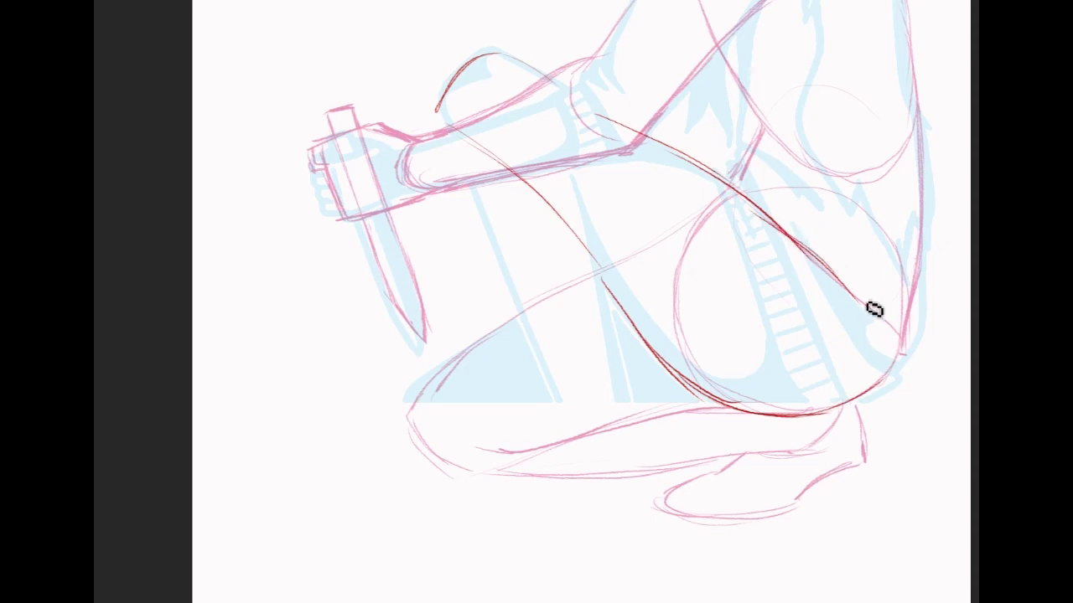
Step: Draw the raised leg's shin line down from the knee and rough in the foot with its instep, sole and heel
drag(451, 109, 453, 132)
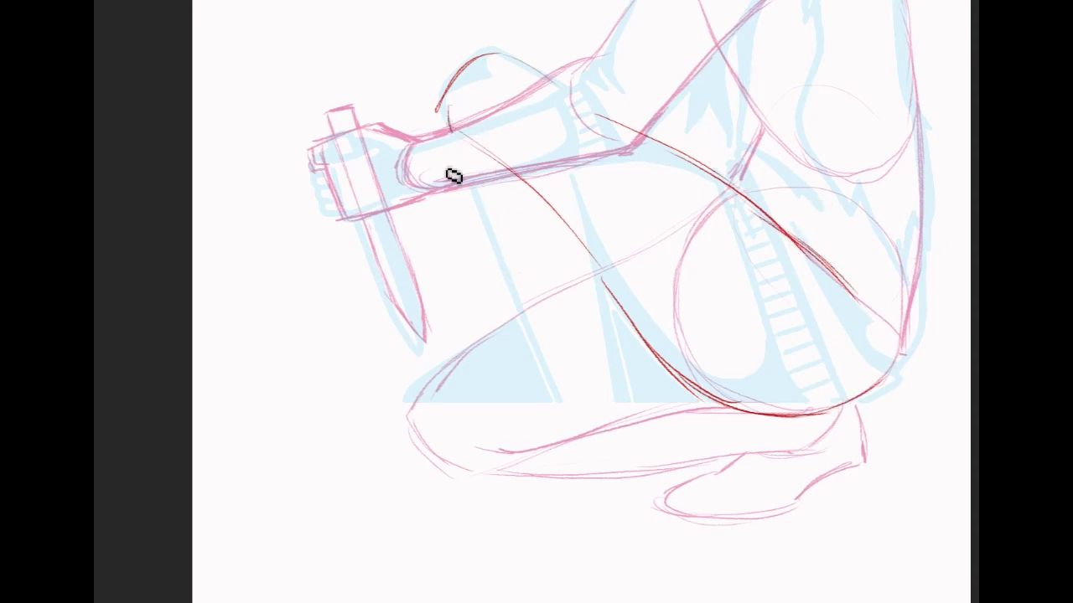
mouse_move(450, 112)
mouse_down()
mouse_move(489, 255)
mouse_move(598, 497)
mouse_up()
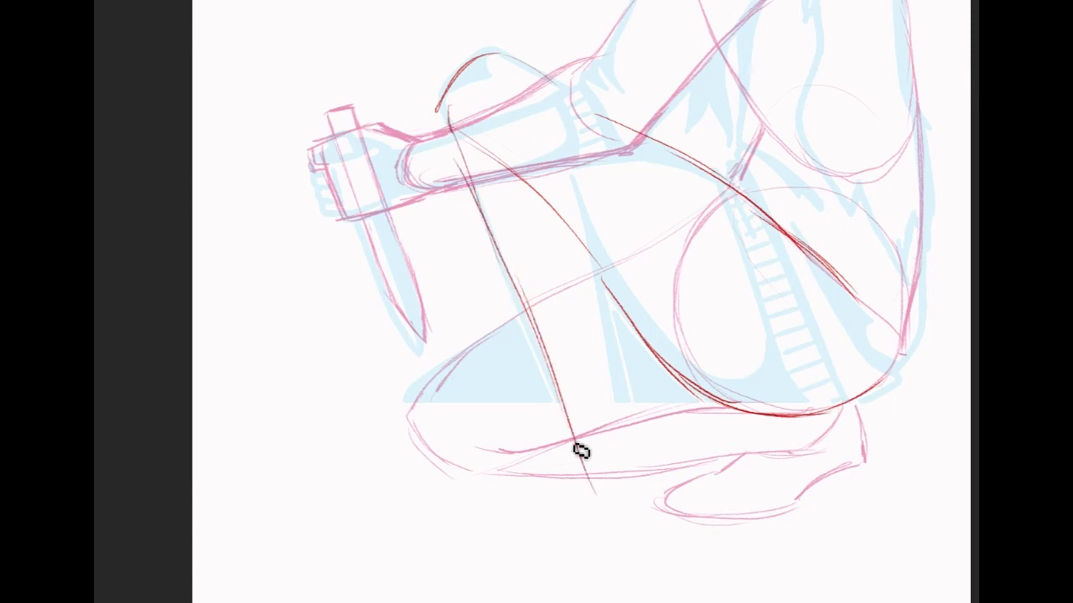
mouse_move(573, 425)
mouse_down()
mouse_move(534, 474)
mouse_move(513, 479)
mouse_up()
mouse_move(463, 505)
mouse_down()
mouse_move(555, 524)
mouse_move(441, 536)
mouse_move(476, 514)
mouse_move(603, 531)
mouse_move(659, 503)
mouse_move(594, 530)
mouse_move(675, 502)
mouse_up()
drag(652, 428, 668, 478)
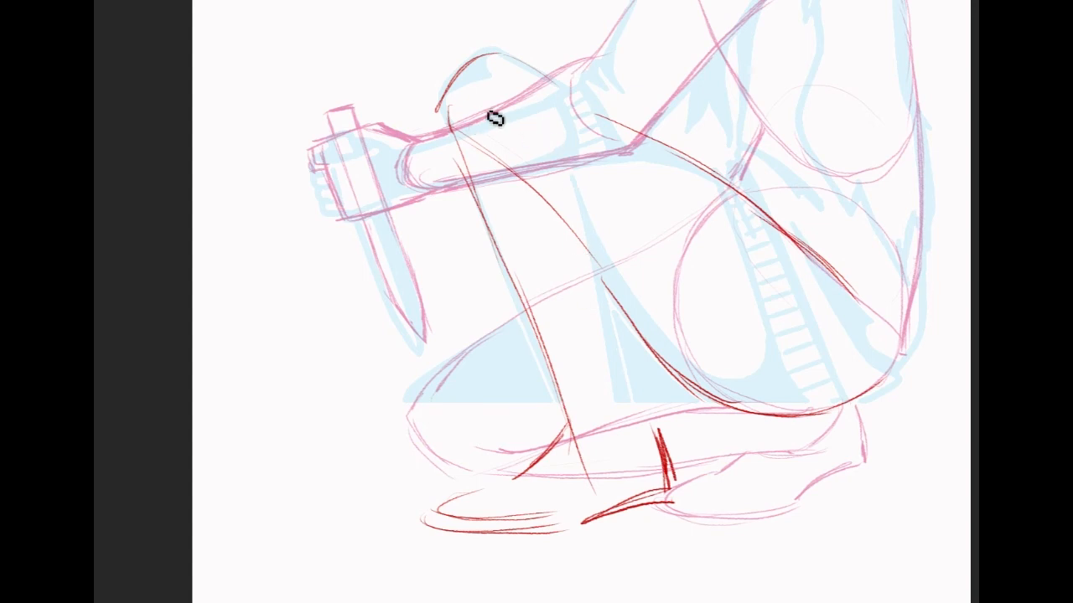
Step: Draw the back of the lower leg down to the heel, firm up the foot outline and erase its stray lines
mouse_move(599, 186)
mouse_down()
mouse_move(632, 299)
mouse_move(618, 299)
mouse_move(668, 438)
mouse_move(675, 501)
mouse_up()
mouse_move(519, 483)
mouse_down()
mouse_move(464, 506)
mouse_move(503, 534)
mouse_move(449, 525)
mouse_move(562, 517)
mouse_up()
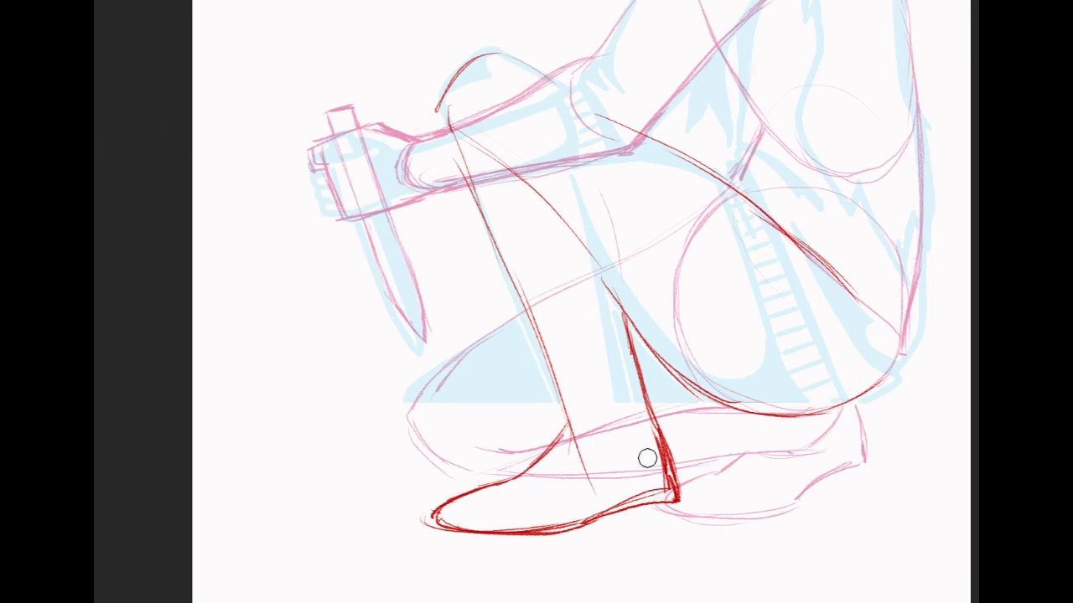
mouse_move(650, 460)
mouse_down()
mouse_move(660, 489)
mouse_move(651, 465)
mouse_up()
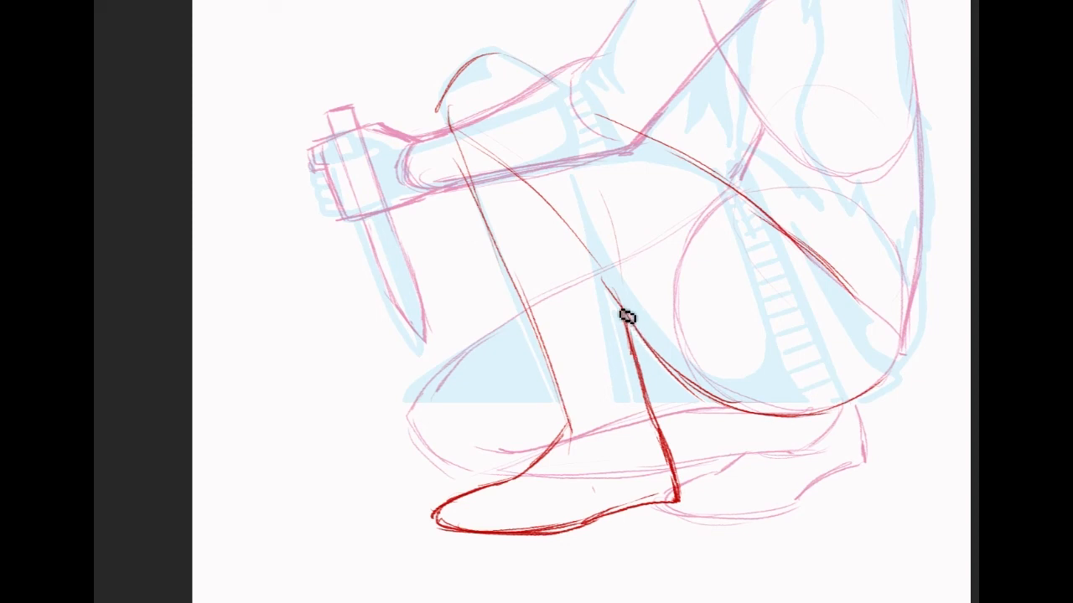
drag(624, 313, 652, 412)
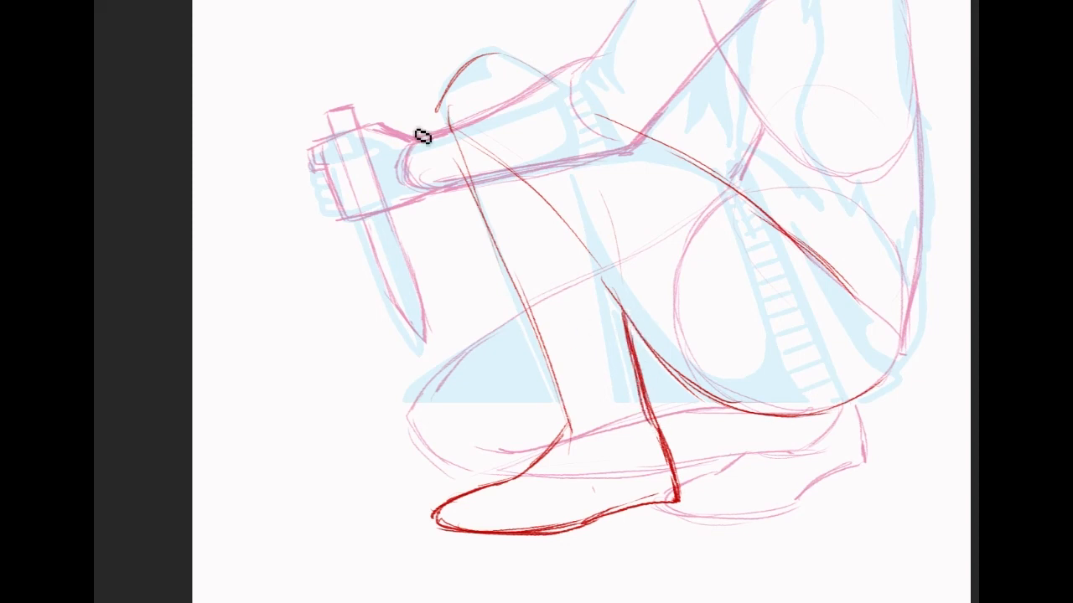
Step: Reshape the raised lower leg with a curved shin and a fuller calf, reinforcing both edges from knee to ankle
mouse_move(465, 149)
mouse_down()
mouse_move(487, 250)
mouse_move(479, 231)
mouse_move(530, 328)
mouse_up()
drag(501, 263, 568, 416)
drag(454, 128, 474, 198)
drag(503, 158, 594, 252)
mouse_move(538, 196)
mouse_down()
mouse_move(625, 312)
mouse_move(633, 348)
mouse_move(597, 283)
mouse_move(487, 150)
mouse_move(608, 320)
mouse_move(625, 297)
mouse_move(671, 445)
mouse_up()
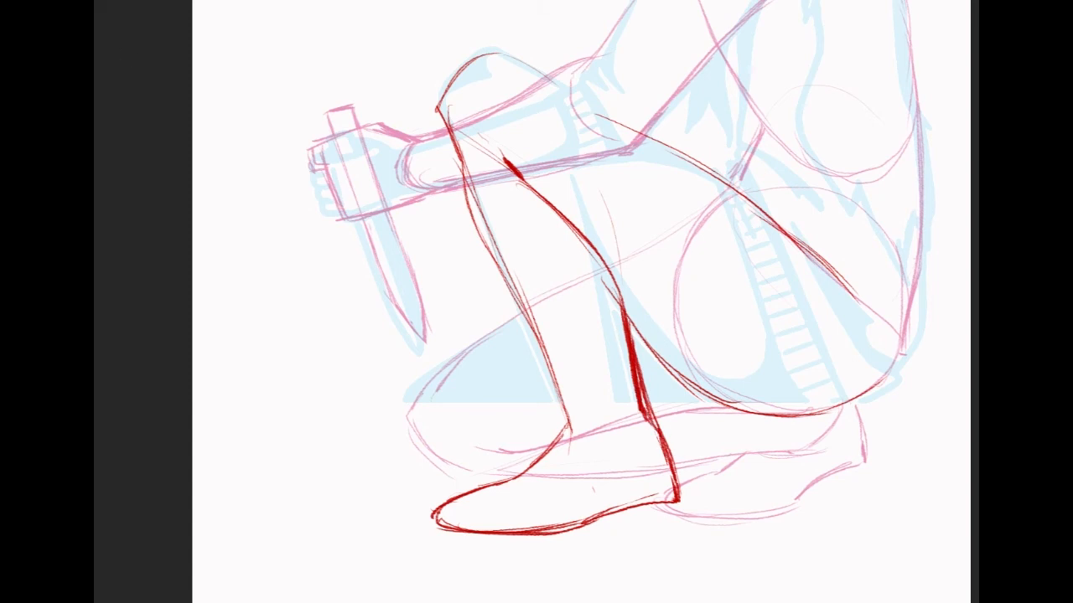
Step: Select the raised leg's foot, transform it to a slightly smaller size, apply the change and deselect
mouse_move(660, 419)
mouse_down()
mouse_move(467, 567)
mouse_move(462, 403)
mouse_move(568, 423)
mouse_up()
key(ctrl+t)
mouse_move(373, 555)
mouse_down()
mouse_move(384, 549)
mouse_move(376, 553)
mouse_up()
drag(654, 469, 649, 471)
key(Return)
key(ctrl+d)
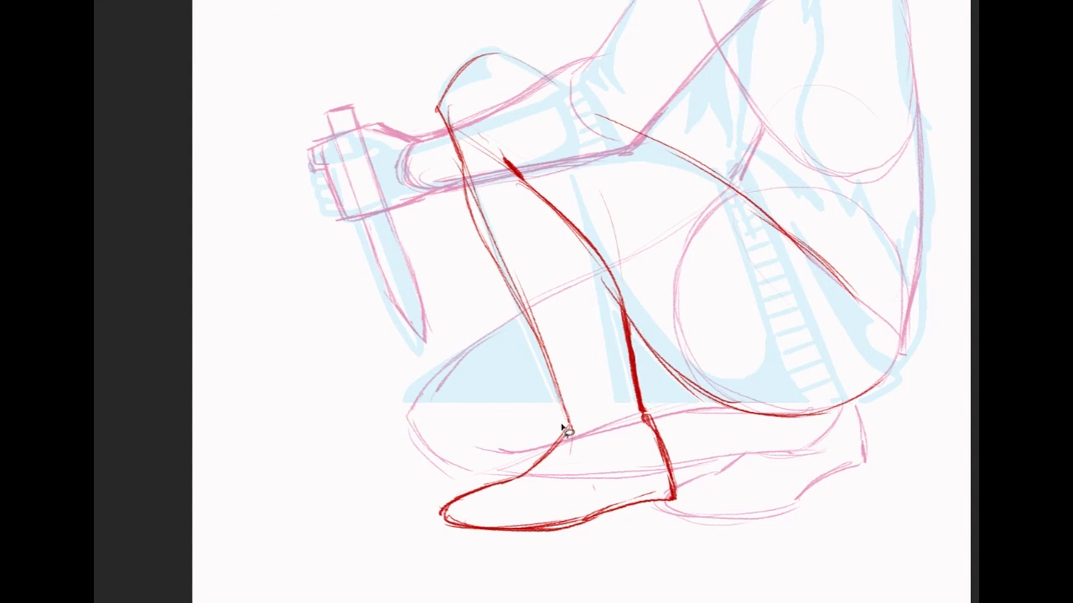
Step: Move the raised leg's foot slightly down and redraw the front and back ankle lines to rejoin it to the leg
mouse_move(686, 429)
mouse_down()
mouse_move(323, 527)
mouse_move(453, 424)
mouse_up()
mouse_move(604, 445)
mouse_down()
mouse_move(613, 477)
mouse_move(621, 472)
mouse_up()
key(ctrl+d)
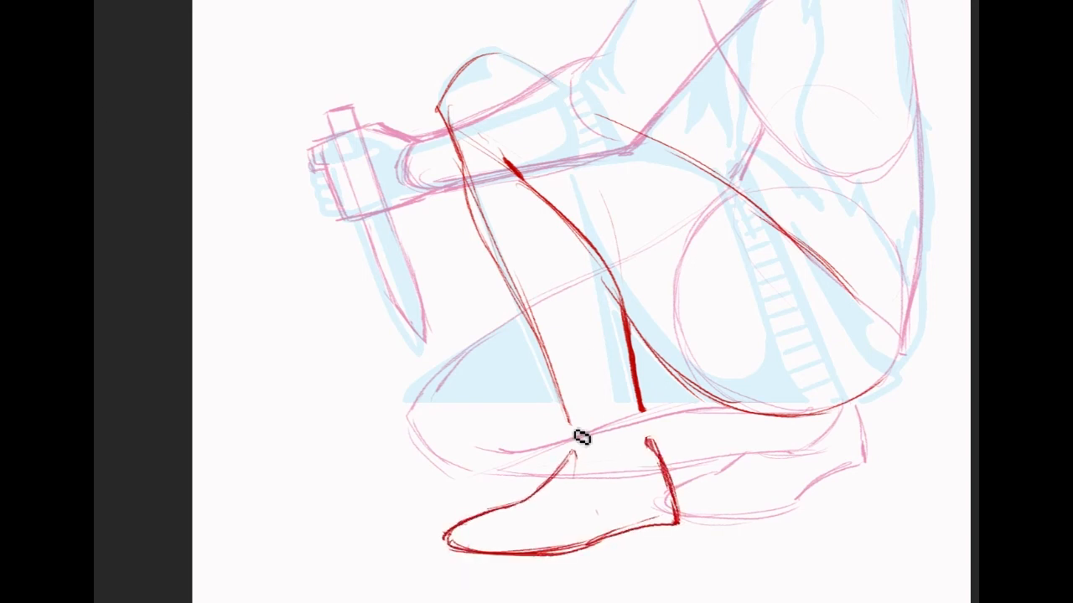
drag(570, 417, 575, 455)
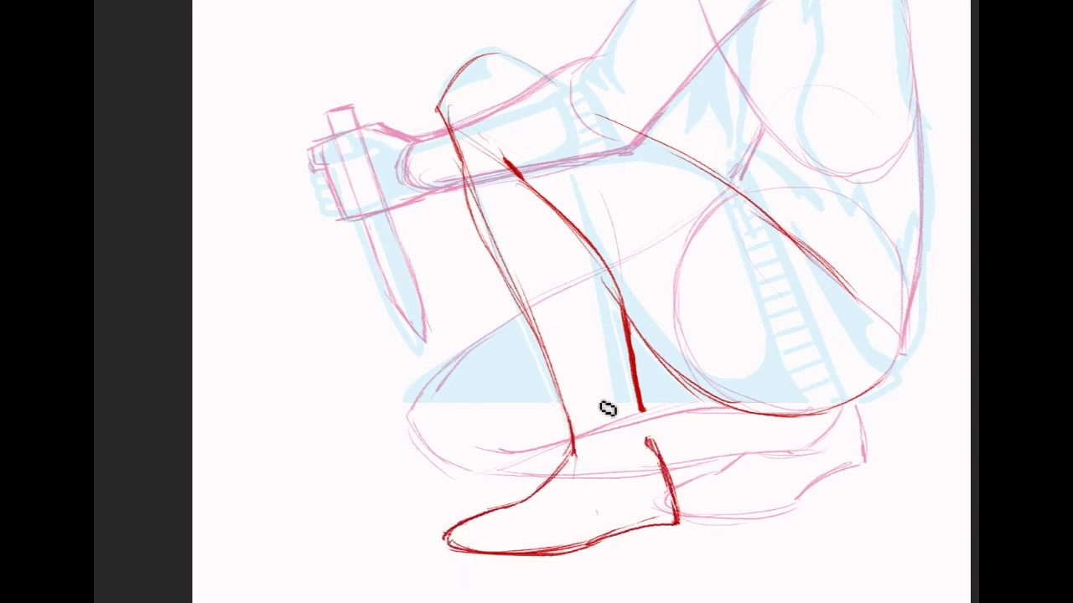
drag(641, 413, 660, 456)
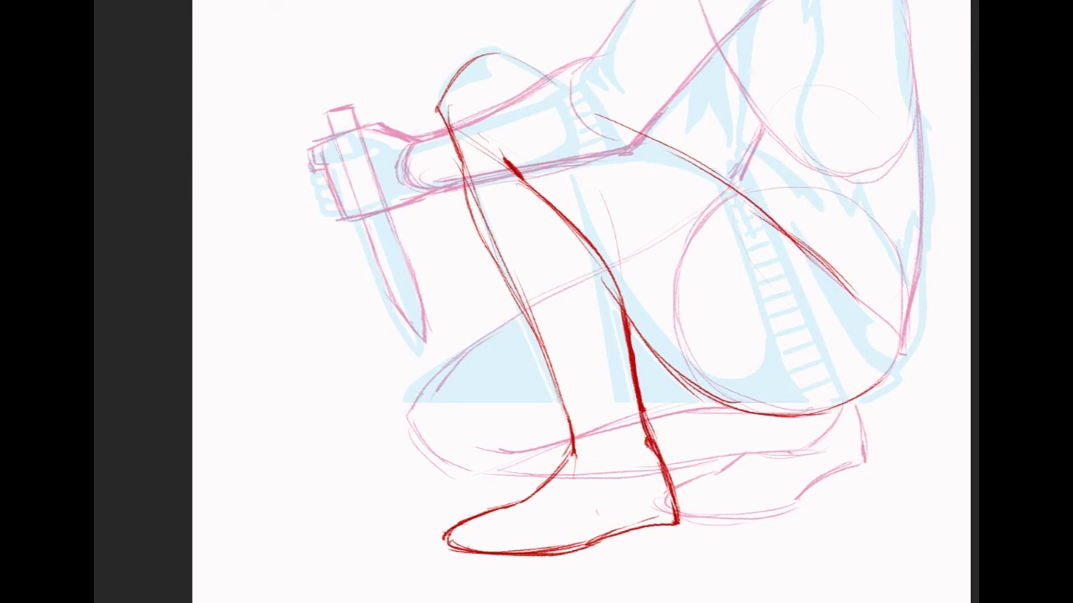
drag(652, 468, 658, 479)
Step: Select the kneeling leg's tucked foot beneath the hips, shift it slightly toward the knee, and deselect
scroll(537, 301, right, 4)
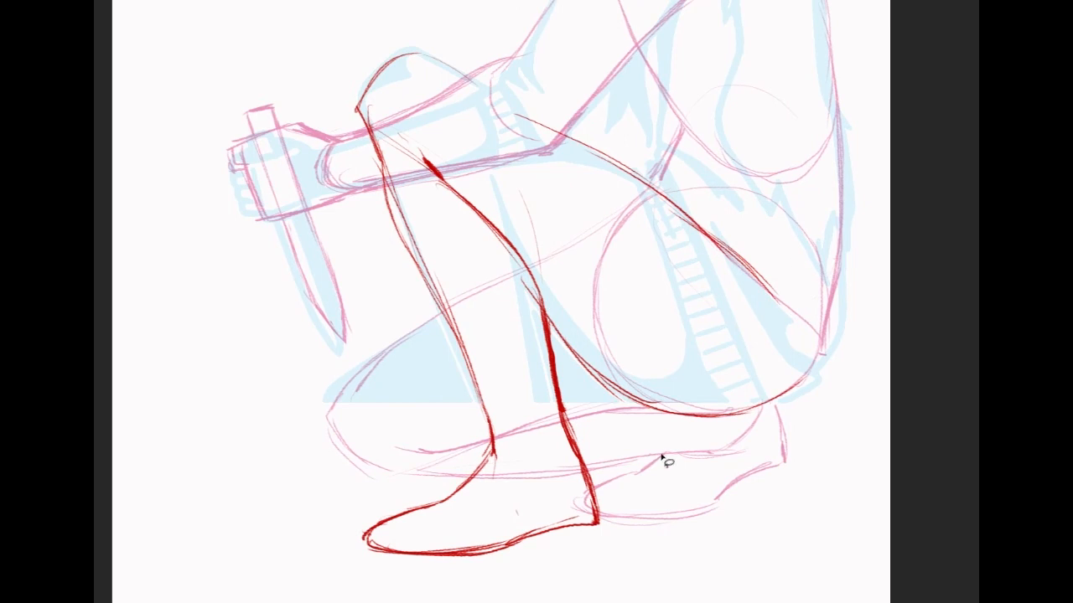
mouse_move(633, 463)
mouse_down()
mouse_move(750, 424)
mouse_move(749, 537)
mouse_move(589, 536)
mouse_up()
drag(629, 462, 611, 463)
mouse_move(743, 486)
mouse_down()
mouse_move(713, 486)
mouse_move(734, 477)
mouse_up()
key(ctrl+d)
Step: Erase the raised leg's shin, calf and thigh lines where the forearm and elbow overlap them
drag(829, 319, 836, 355)
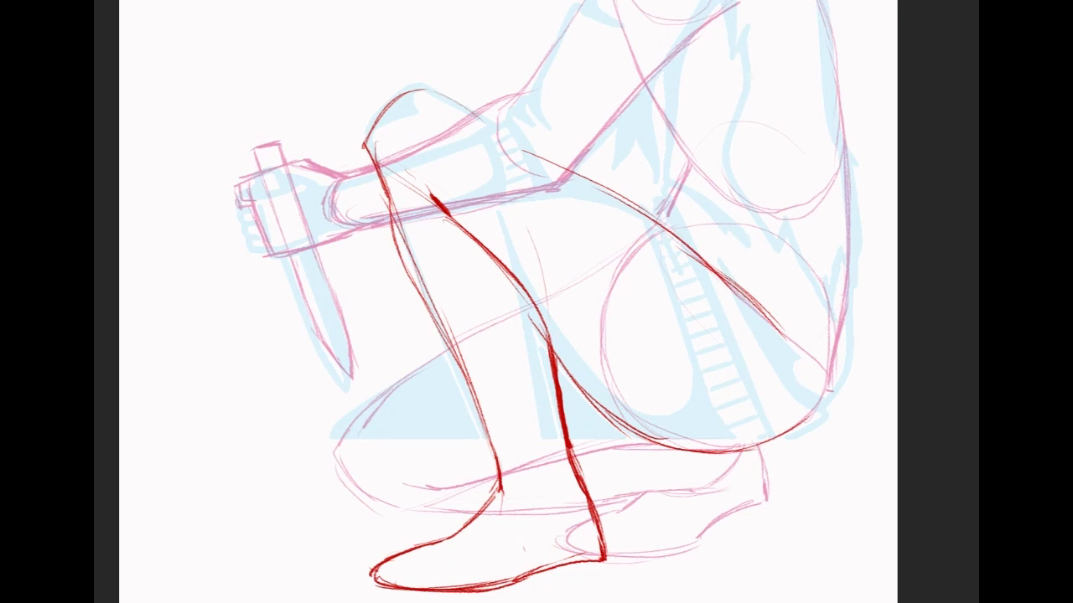
mouse_move(357, 182)
mouse_down()
mouse_move(424, 171)
mouse_move(376, 197)
mouse_move(373, 213)
mouse_move(442, 205)
mouse_up()
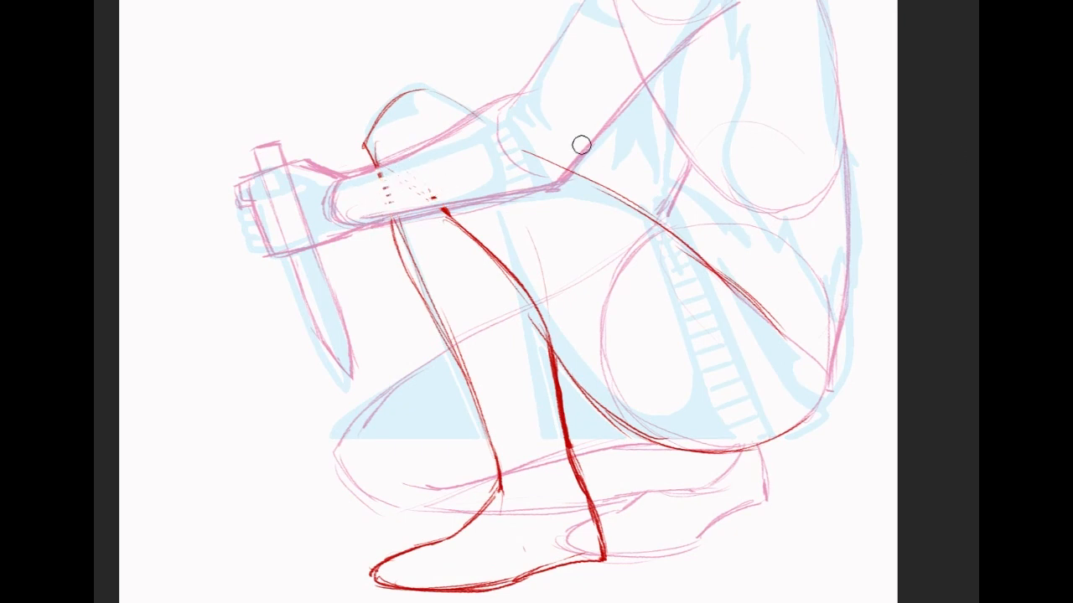
drag(530, 146, 572, 156)
mouse_move(380, 181)
mouse_down()
mouse_move(394, 196)
mouse_move(414, 170)
mouse_up()
drag(444, 209, 462, 235)
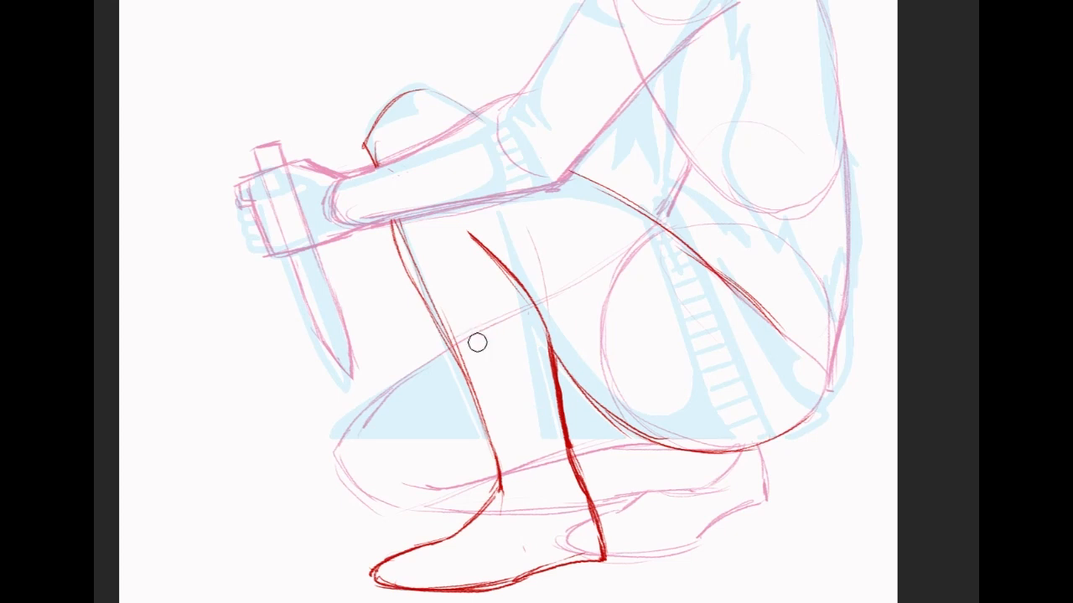
Step: Erase the kneeling leg's thigh, shin and foot lines down to faint traces where the raised leg covers them
drag(460, 337, 526, 311)
key(ctrl+z)
mouse_move(477, 355)
mouse_down()
mouse_move(509, 310)
mouse_move(527, 320)
mouse_move(534, 293)
mouse_move(583, 284)
mouse_move(608, 257)
mouse_up()
drag(517, 509, 567, 503)
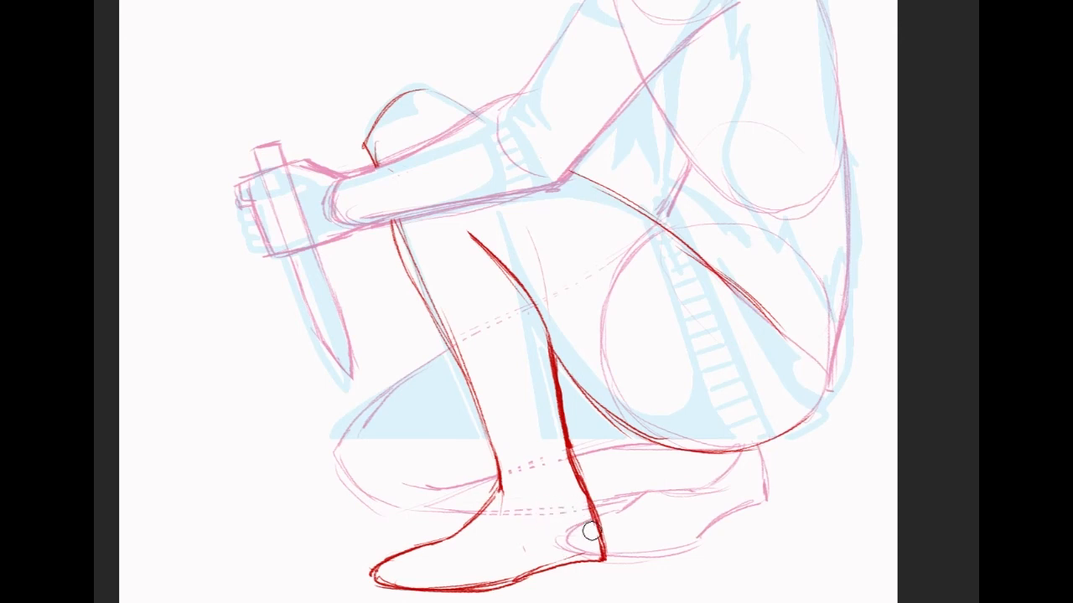
mouse_move(582, 537)
mouse_down()
mouse_move(550, 545)
mouse_move(572, 550)
mouse_up()
click(559, 540)
Step: Erase the surplus lines between the buttock and the tucked ankle, and shorten the upper end of the calf line
drag(732, 470, 720, 457)
drag(659, 427, 727, 438)
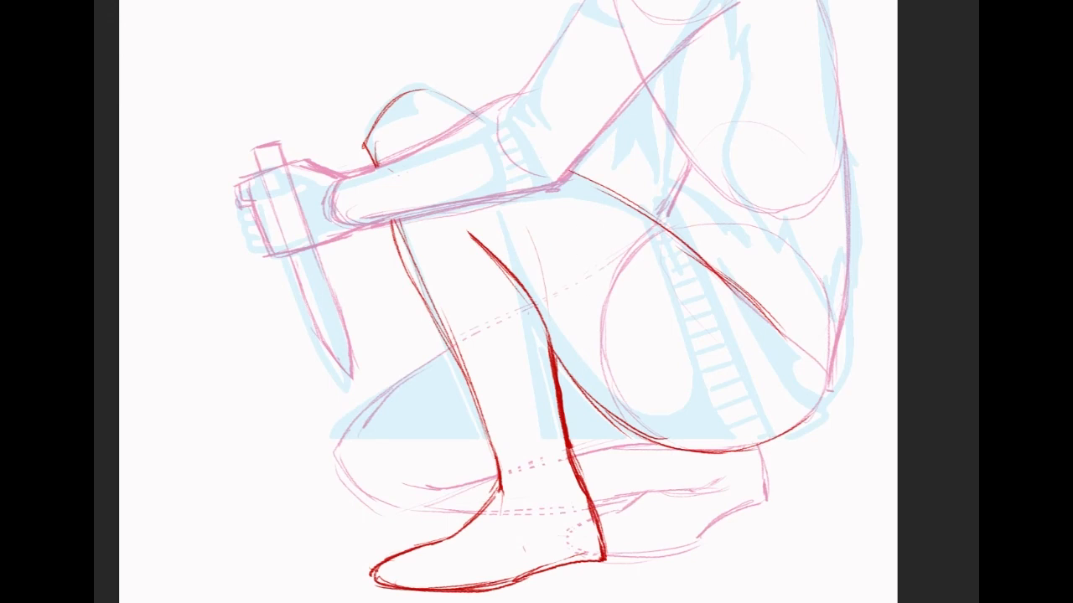
drag(470, 243, 482, 245)
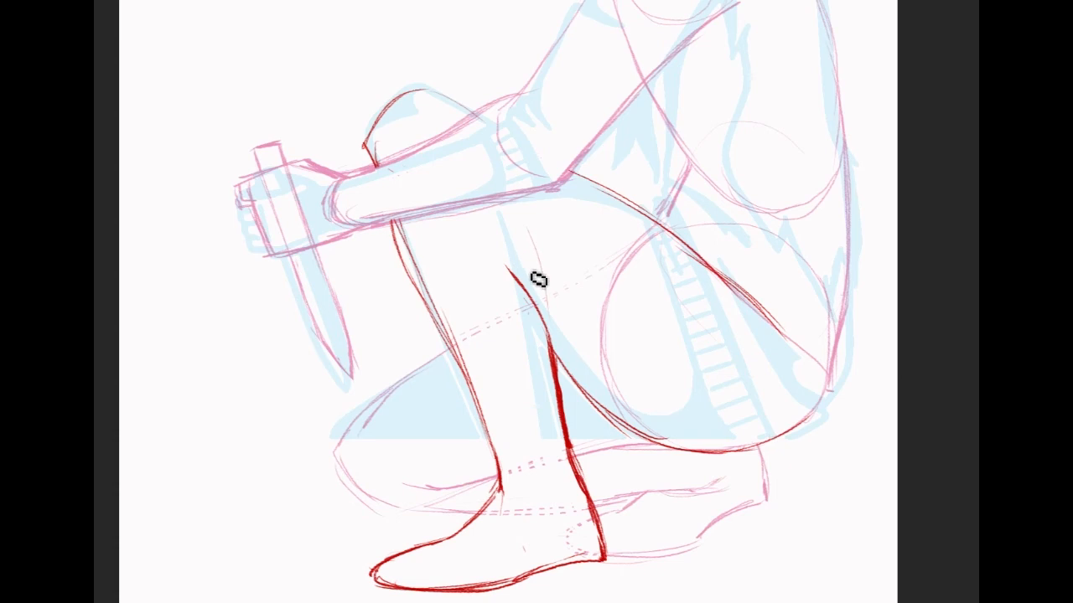
mouse_move(911, 51)
mouse_down()
mouse_move(949, 314)
mouse_move(900, 427)
mouse_up()
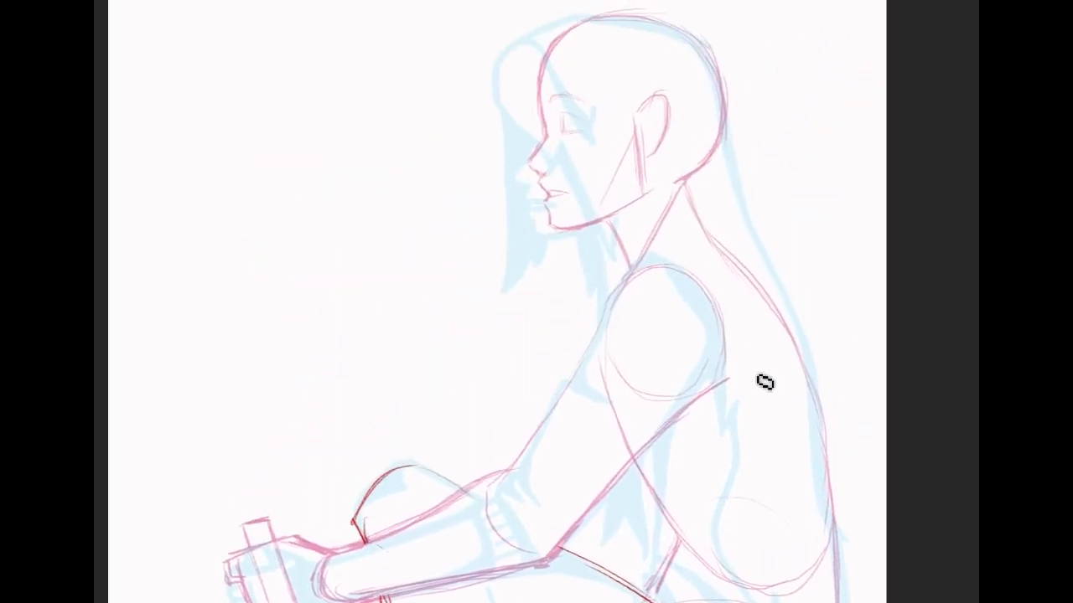
drag(791, 385, 786, 385)
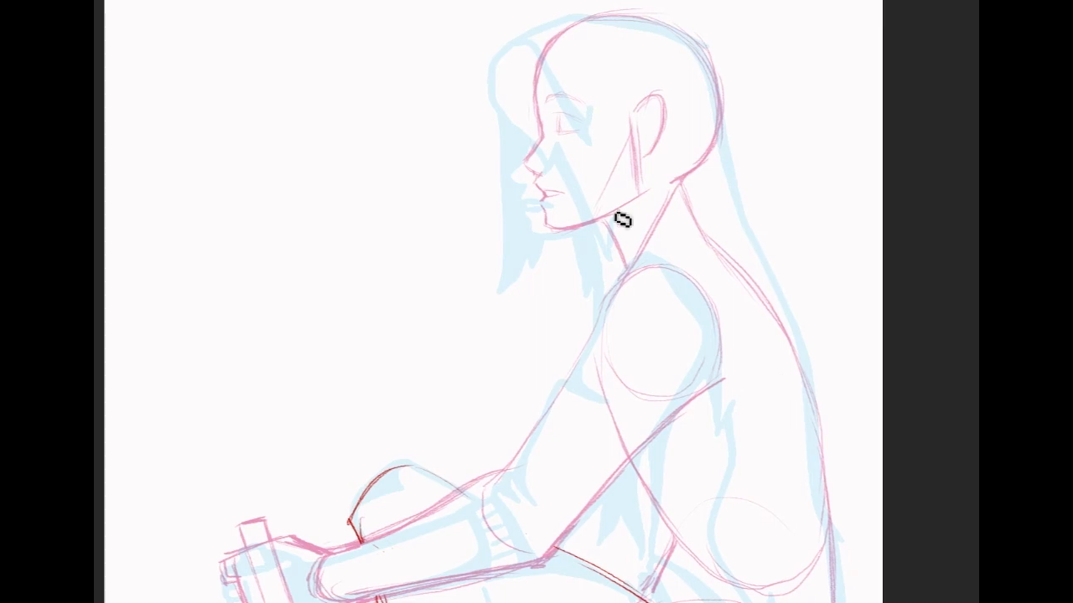
drag(951, 452, 939, 28)
drag(393, 171, 394, 202)
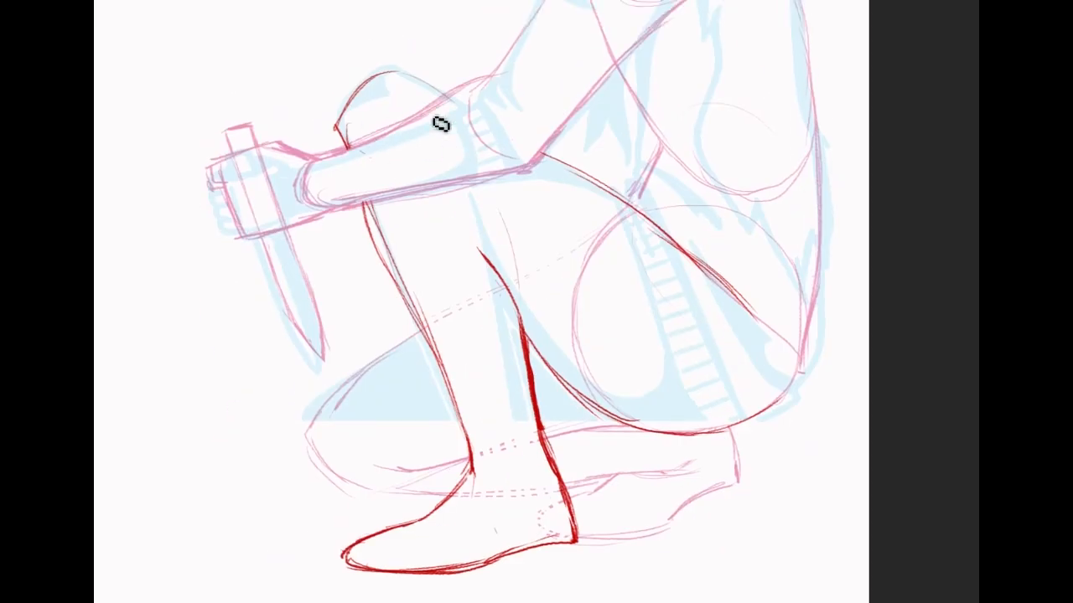
drag(671, 252, 787, 394)
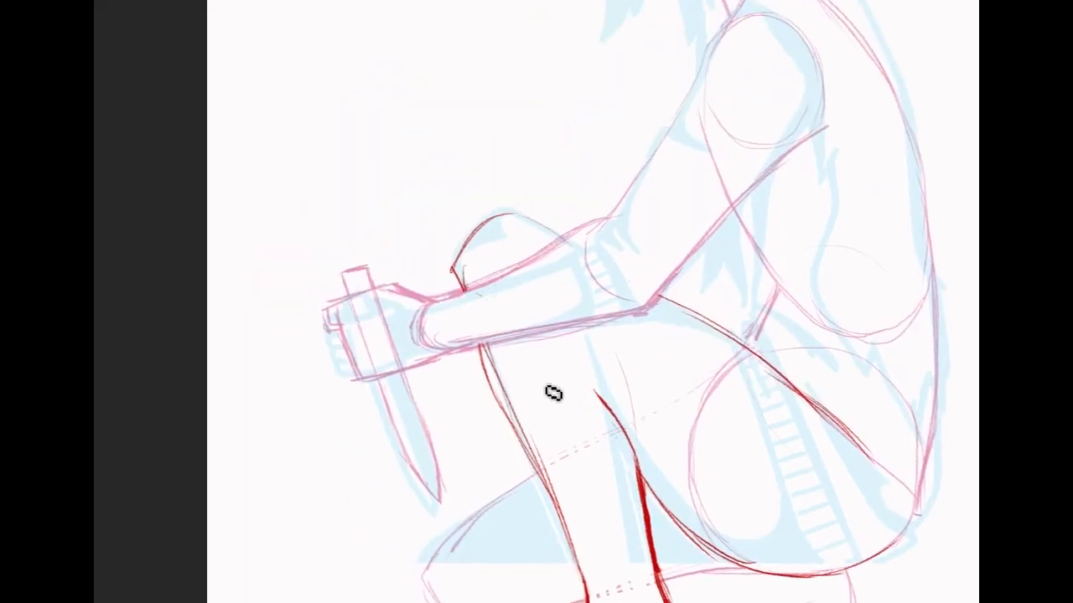
click(675, 371)
click(570, 448)
scroll(578, 408, down, 3)
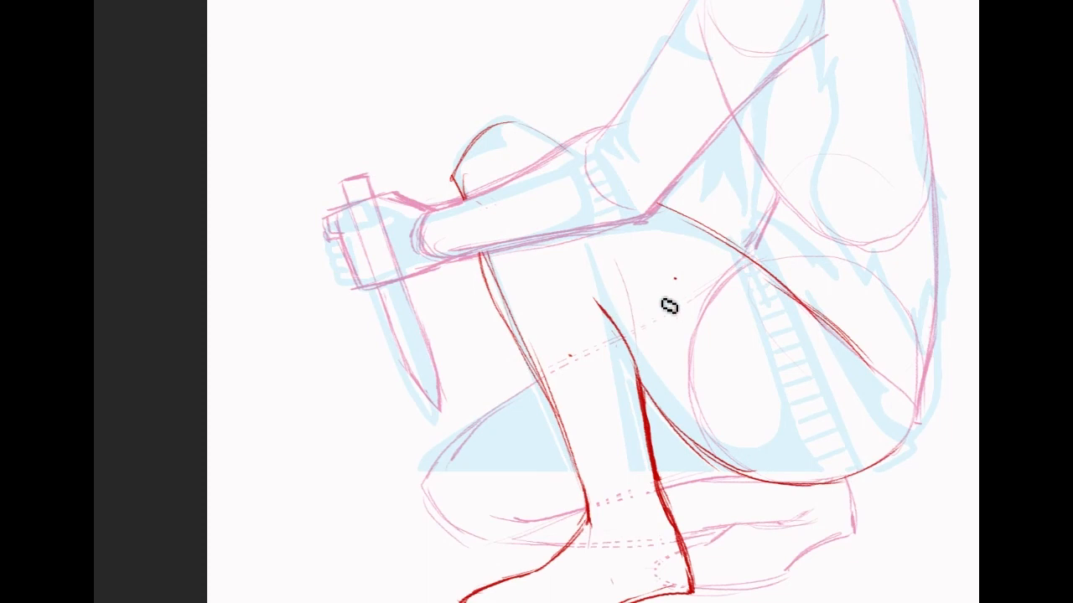
drag(557, 268, 439, 360)
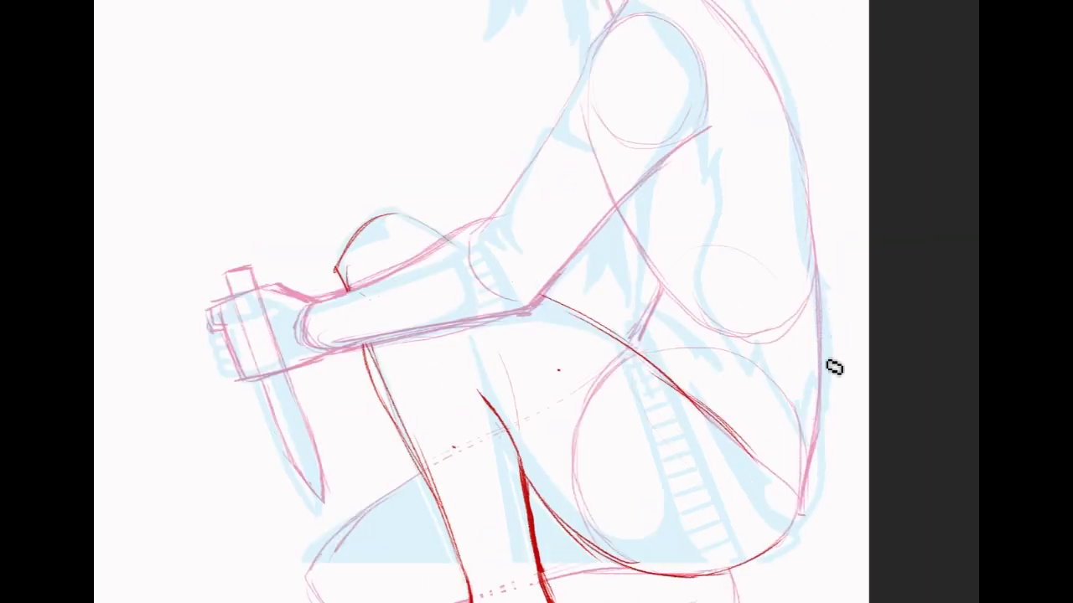
mouse_move(844, 464)
mouse_down()
mouse_move(781, 487)
mouse_move(709, 494)
mouse_up()
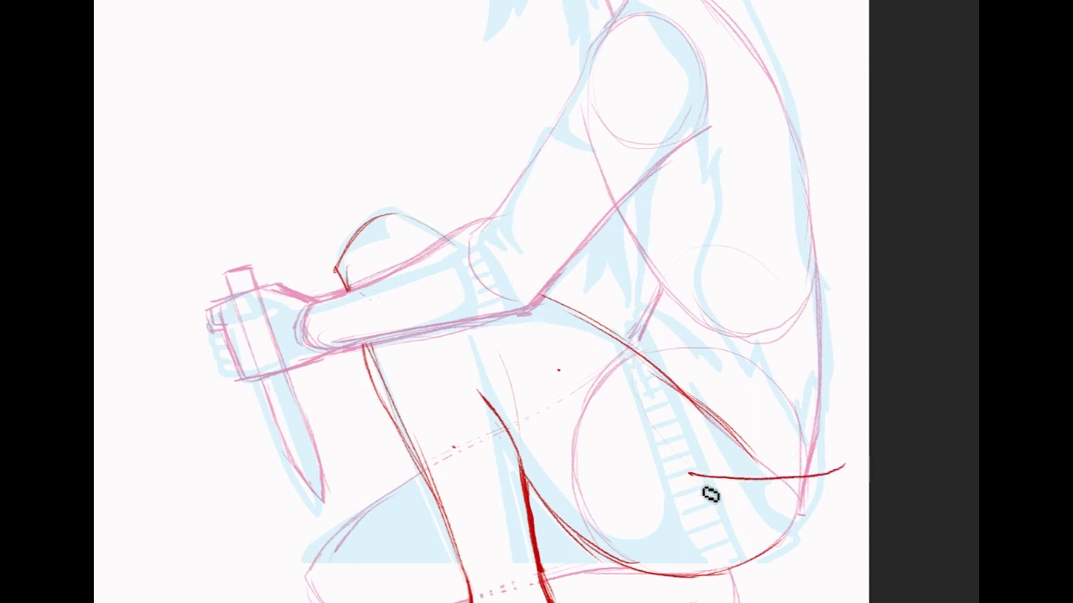
key(ctrl+z)
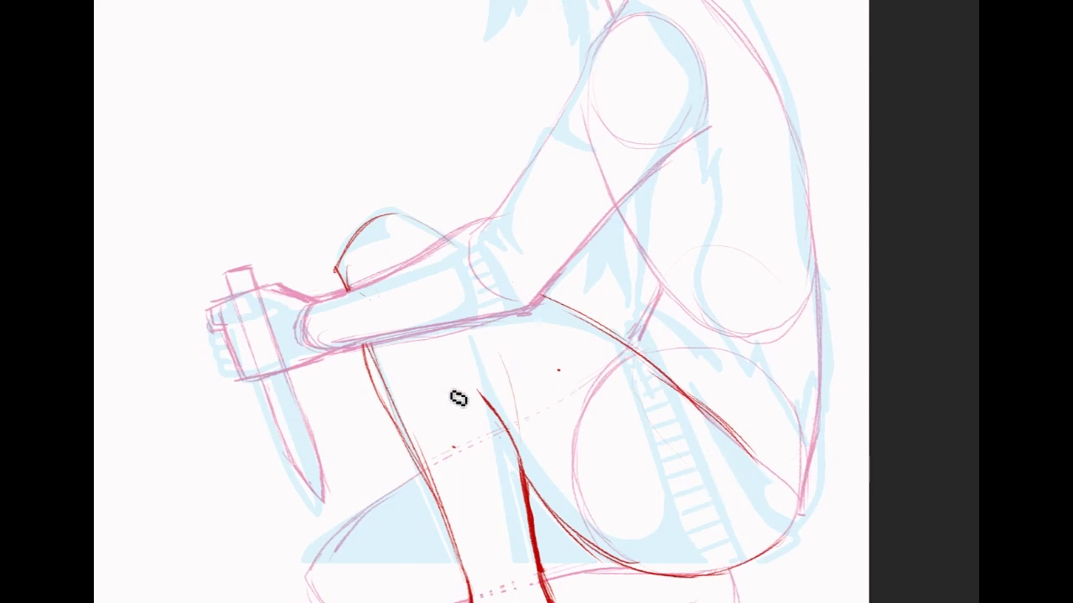
drag(325, 516, 434, 439)
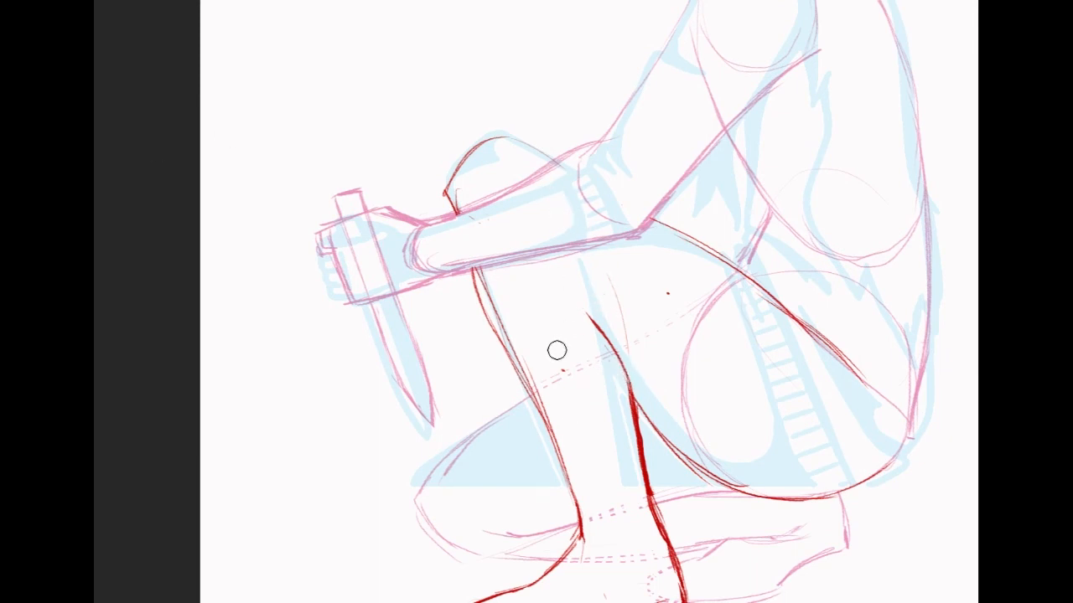
drag(670, 304, 663, 288)
Step: Erase the upper end of the raised leg's calf line and redraw it as a smooth curve up to the forearm
mouse_move(590, 319)
mouse_down()
mouse_move(601, 352)
mouse_move(599, 334)
mouse_up()
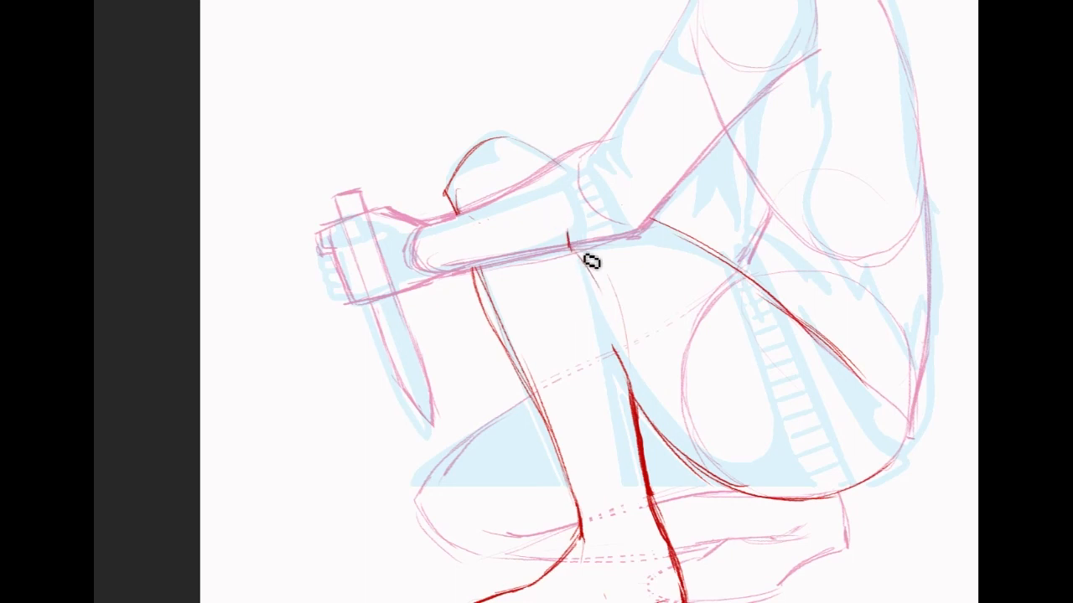
mouse_move(563, 208)
mouse_down()
mouse_move(570, 249)
mouse_move(600, 282)
mouse_move(621, 344)
mouse_up()
drag(602, 280, 627, 351)
drag(613, 308, 644, 424)
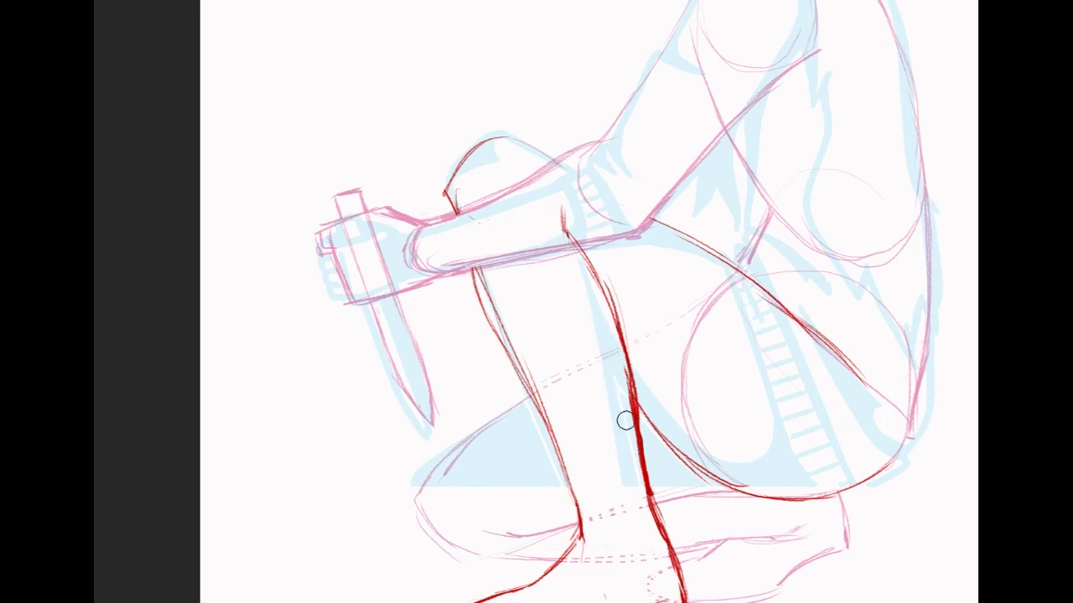
Step: Redraw the raised knee's outline above the forearm with a straighter front edge, and erase the calf line where the forearm covers it
mouse_move(710, 234)
mouse_down()
mouse_move(655, 138)
mouse_move(718, 311)
mouse_up()
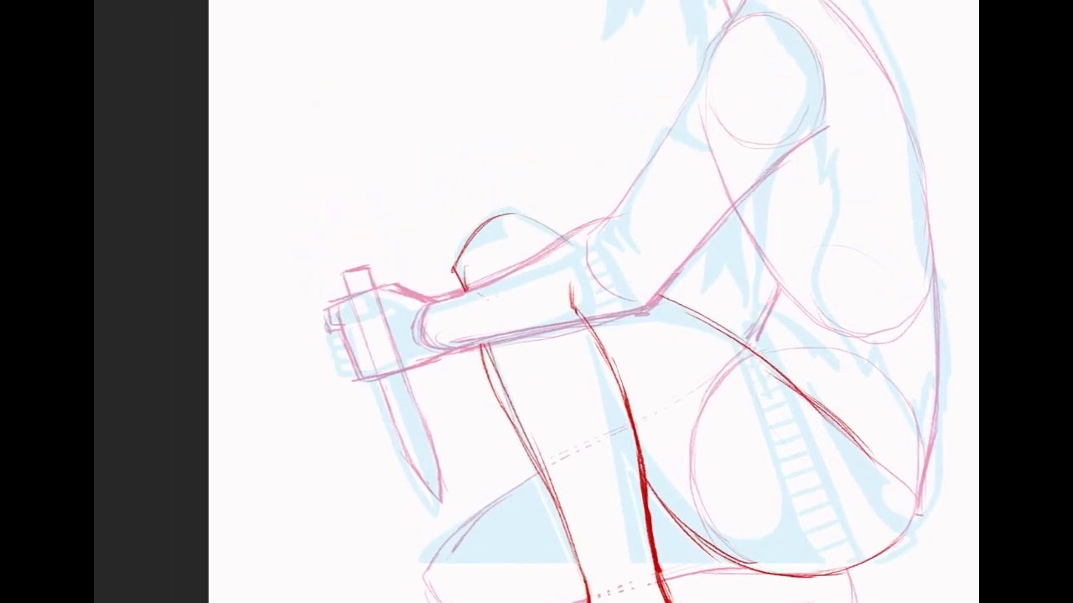
mouse_move(459, 274)
mouse_down()
mouse_move(422, 155)
mouse_move(395, 138)
mouse_up()
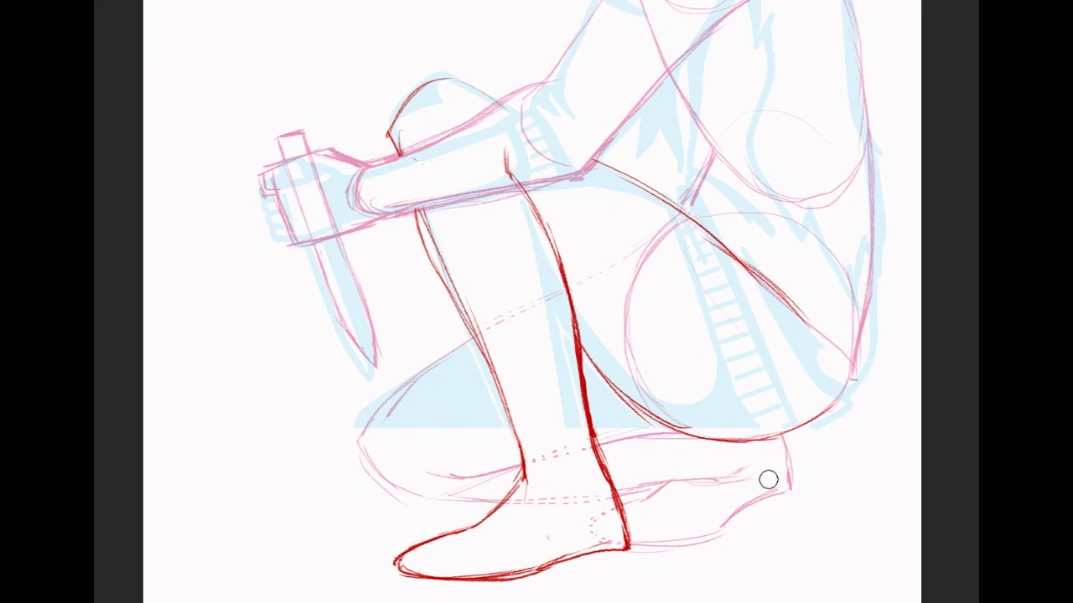
drag(502, 293, 543, 428)
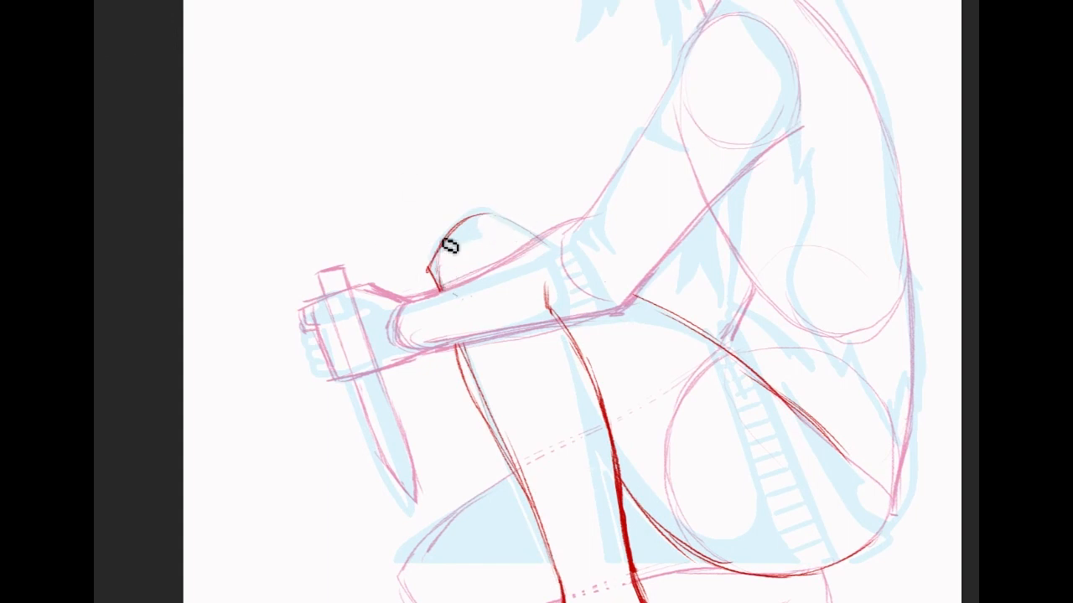
mouse_move(489, 208)
mouse_down()
mouse_move(429, 268)
mouse_move(535, 228)
mouse_up()
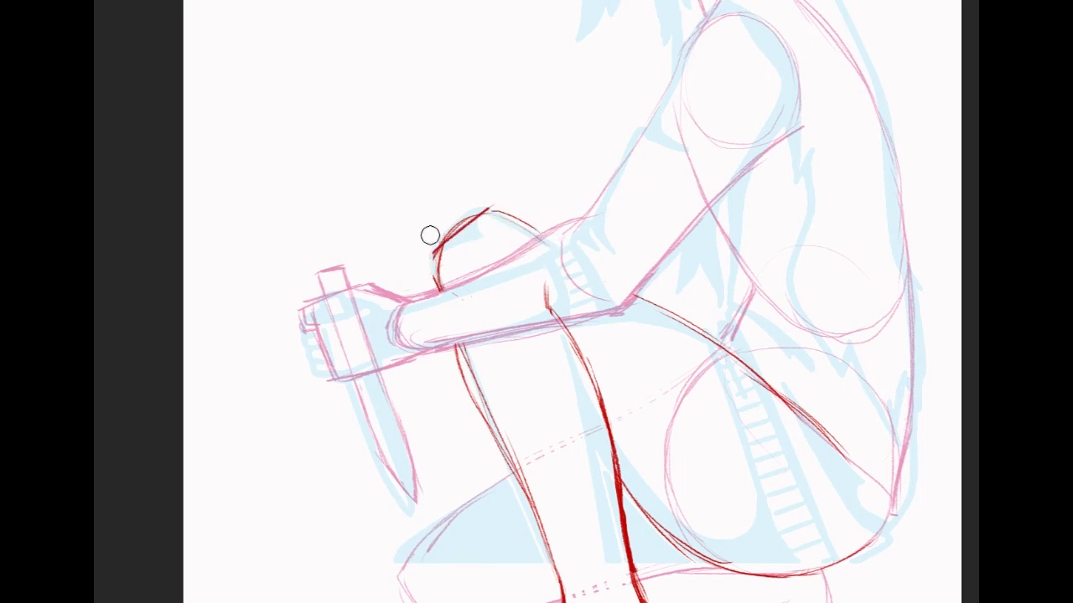
key(ctrl+z)
mouse_move(553, 298)
mouse_down()
mouse_move(553, 321)
mouse_move(463, 131)
mouse_up()
Step: Select the kneeling leg's lower shin and tucked foot without the buttock, shift them slightly upward, and deselect
drag(890, 457, 894, 457)
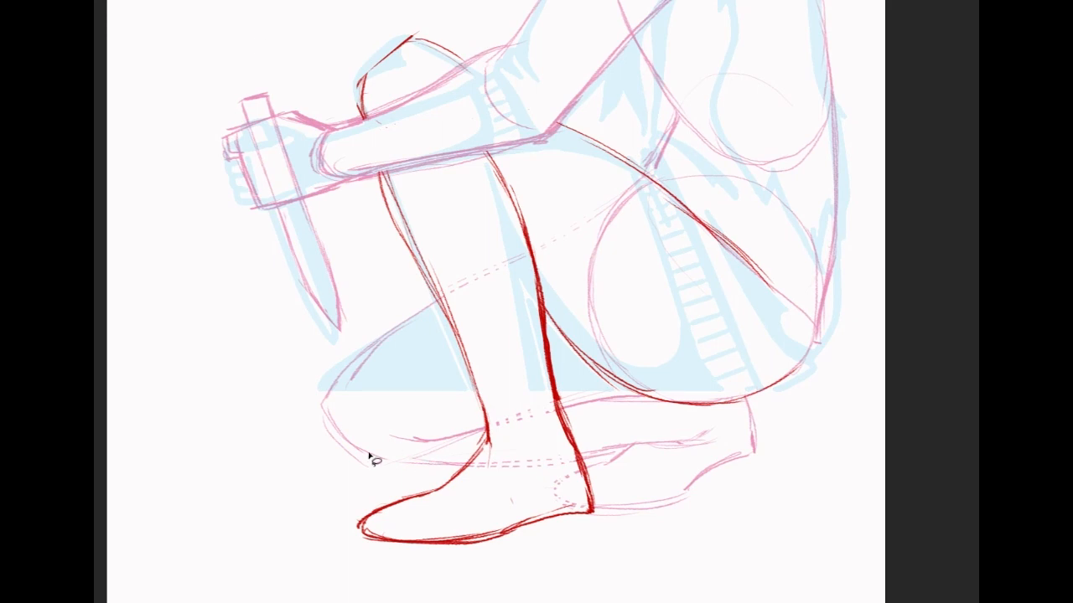
mouse_move(361, 454)
mouse_down()
mouse_move(646, 422)
mouse_move(773, 385)
mouse_move(793, 411)
mouse_move(614, 560)
mouse_move(417, 537)
mouse_move(382, 503)
mouse_up()
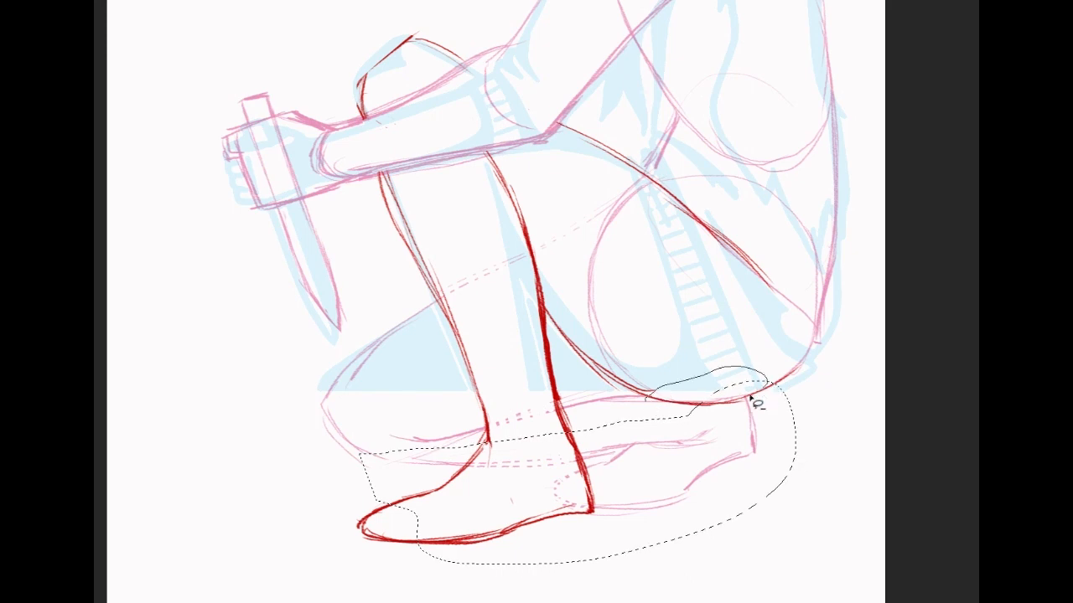
drag(652, 406, 654, 409)
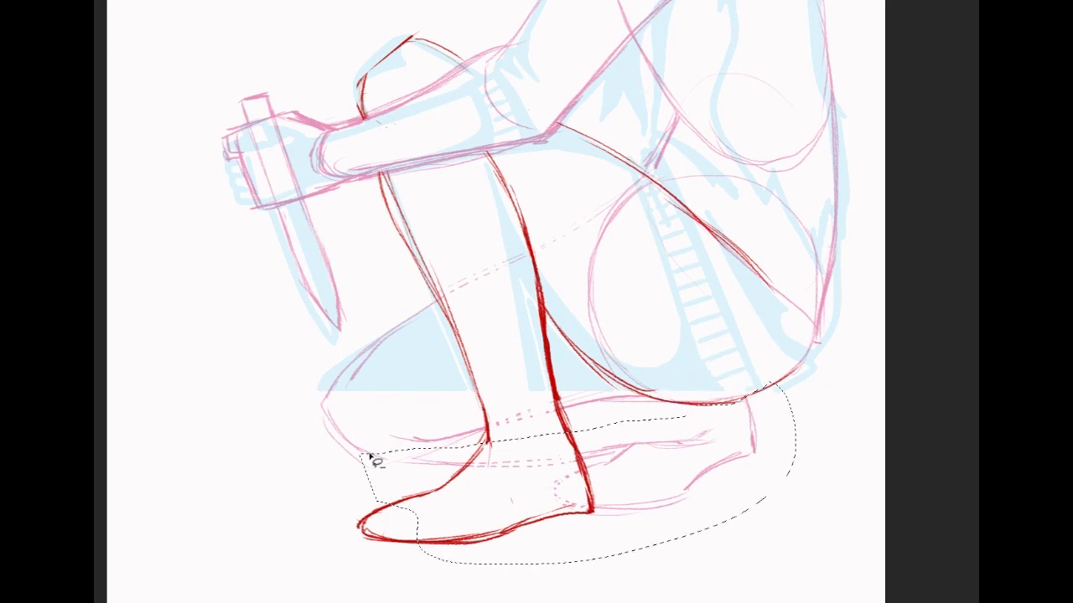
drag(344, 448, 391, 457)
mouse_move(641, 460)
mouse_down()
mouse_move(617, 445)
mouse_move(655, 453)
mouse_move(663, 430)
mouse_up()
key(ctrl+d)
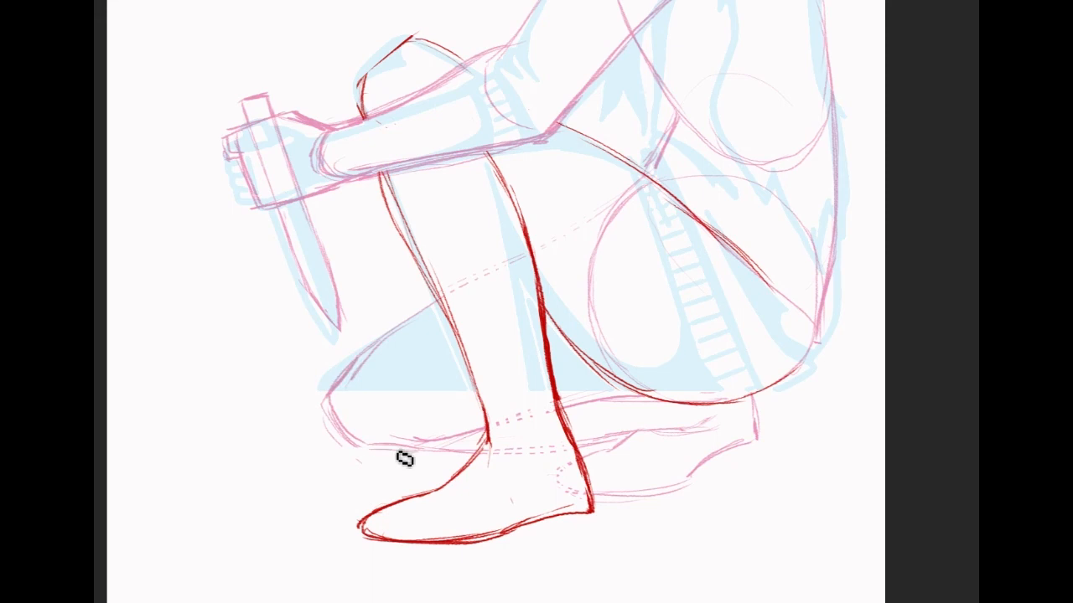
Step: Restore the faded red construction sketch and blue line art to full opacity
mouse_move(503, 336)
mouse_down()
mouse_move(533, 453)
mouse_move(488, 335)
mouse_up()
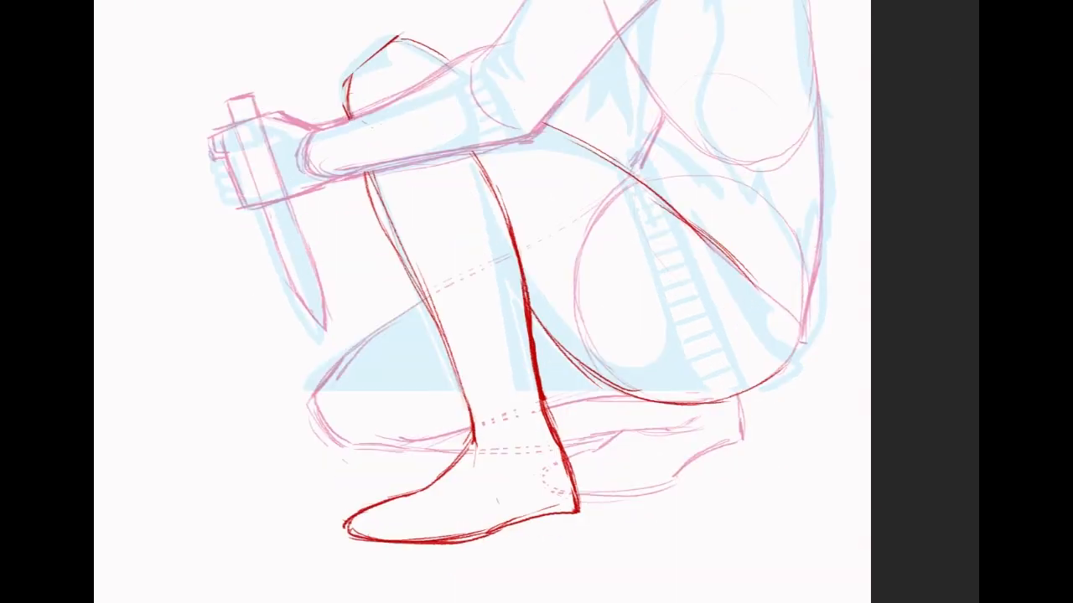
key(0)
mouse_move(503, 100)
mouse_down()
mouse_move(507, 515)
mouse_move(521, 540)
mouse_move(501, 414)
mouse_move(501, 462)
mouse_up()
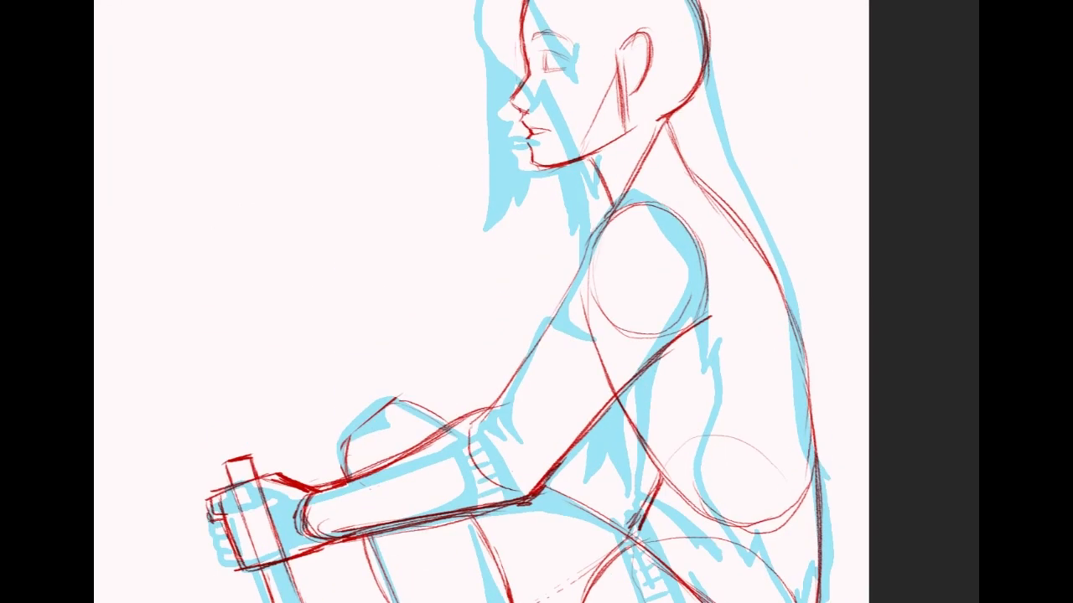
Step: Examine how the head, torso, arms and legs of the construction sketch line up with the blue line art
scroll(520, 302, down, 5)
scroll(520, 302, up, 7)
scroll(535, 227, down, 2)
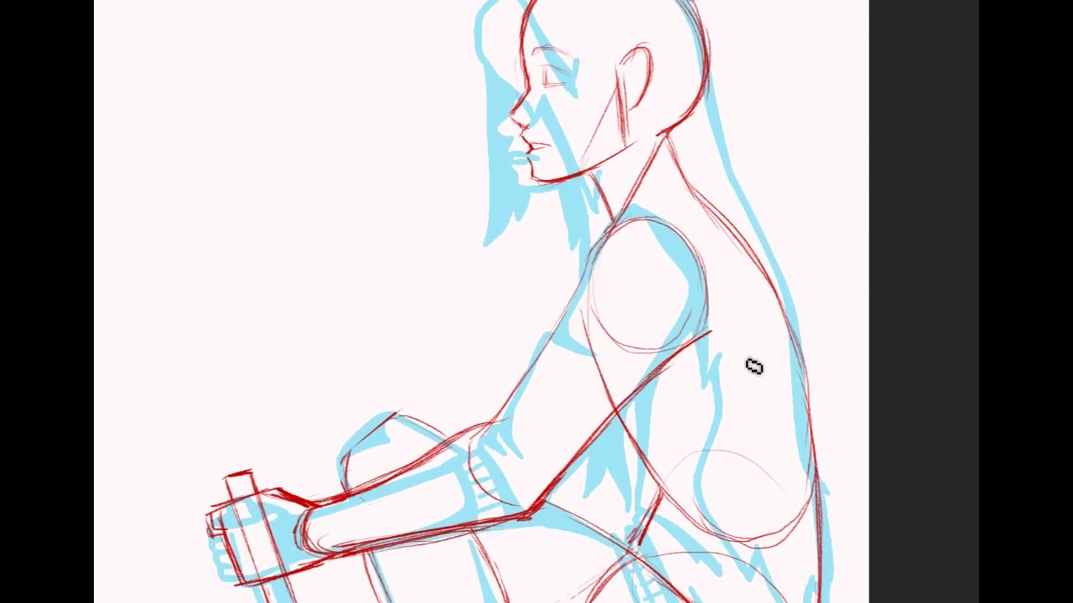
scroll(519, 302, down, 3)
scroll(639, 110, down, 3)
scroll(640, 110, up, 3)
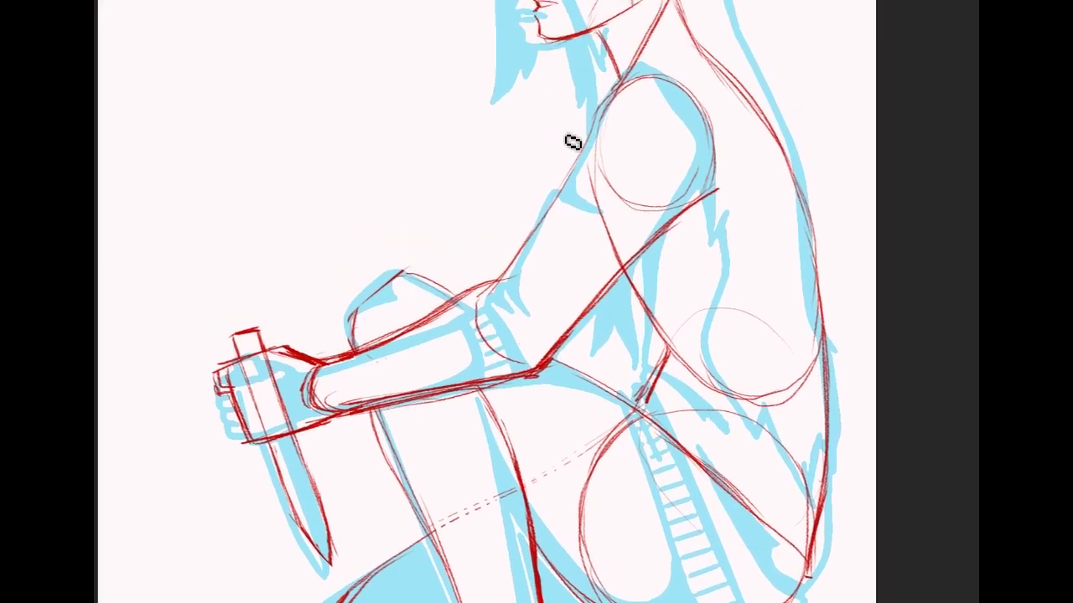
scroll(746, 159, down, 3)
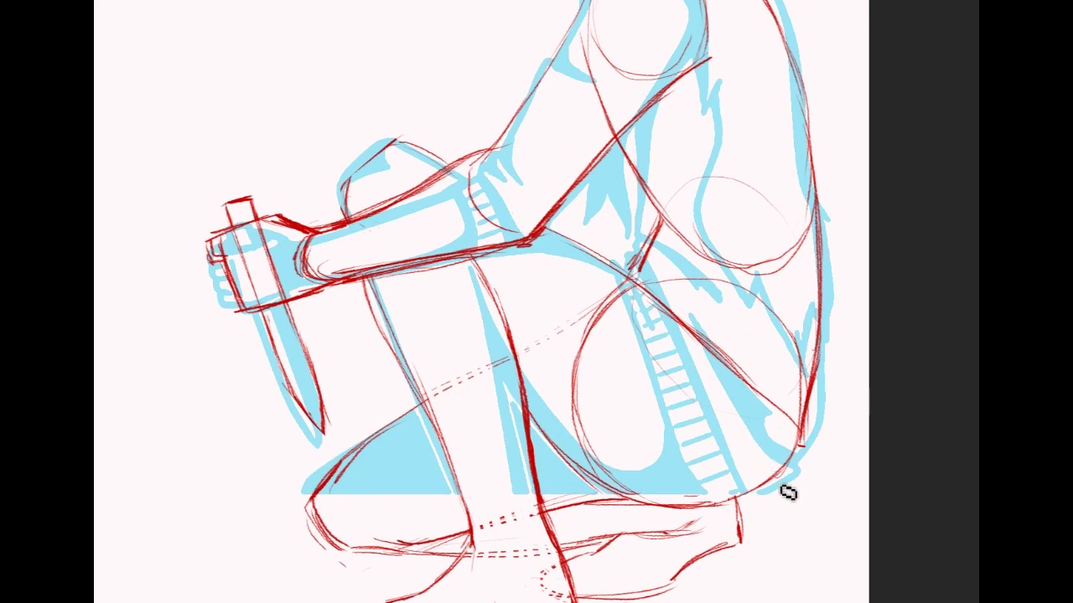
drag(817, 267, 898, 493)
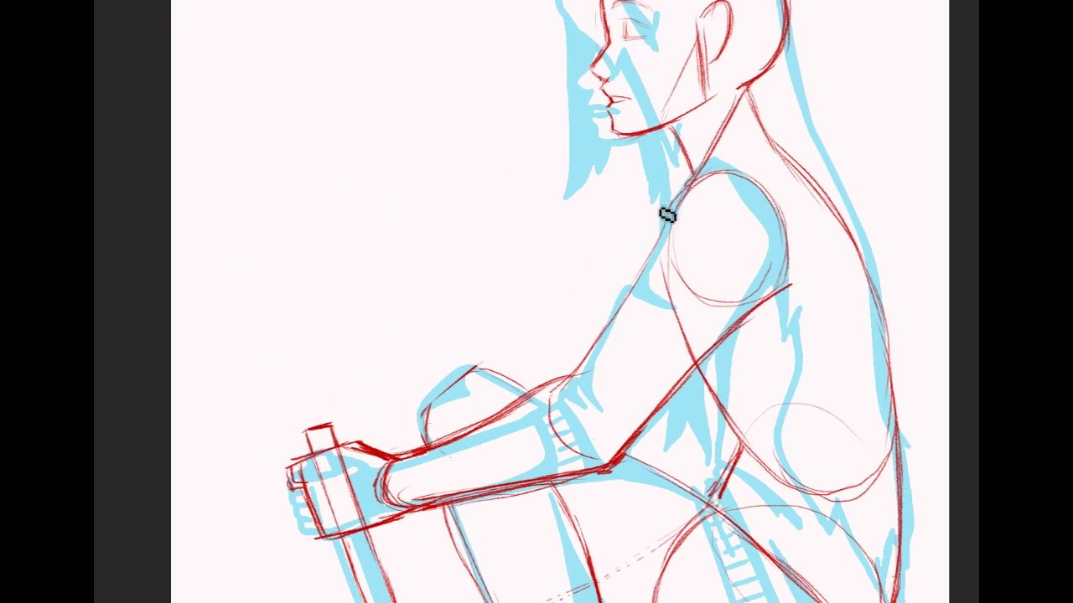
mouse_move(662, 240)
mouse_down()
mouse_move(611, 292)
mouse_move(503, 345)
mouse_up()
key(ctrl+z)
drag(721, 419, 757, 270)
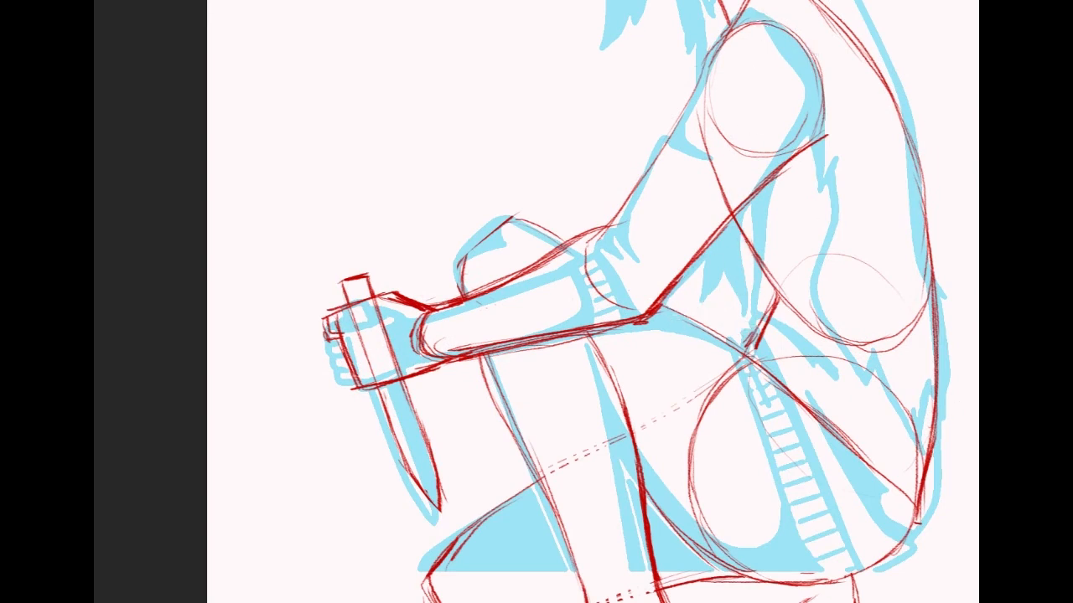
drag(791, 310, 751, 273)
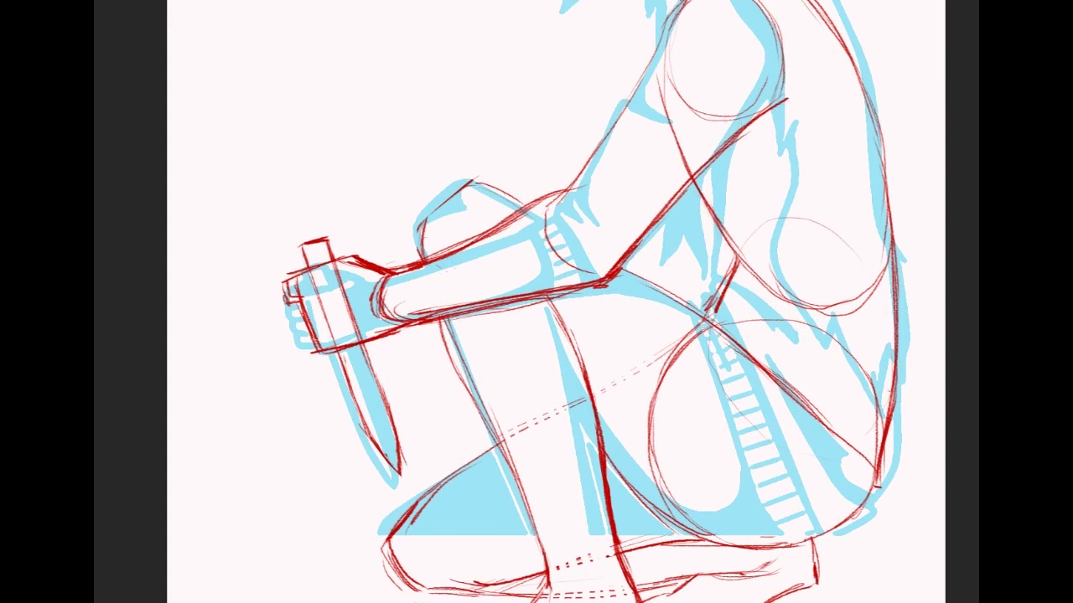
drag(713, 67, 691, 172)
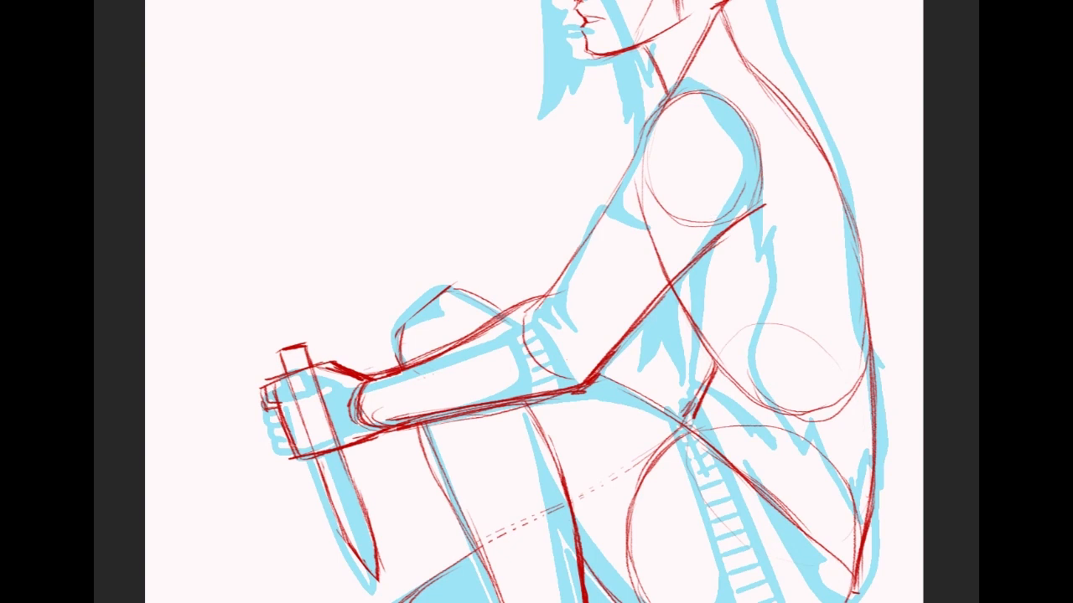
drag(691, 172, 685, 159)
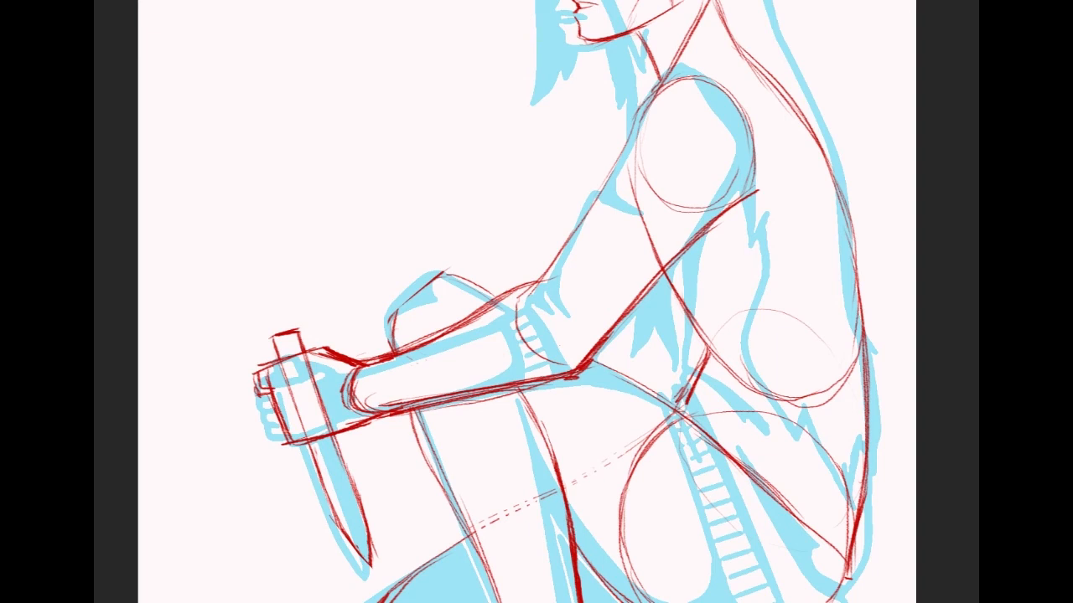
Step: Sketch the far arm's visible parts: the line and arc behind the near elbow, and the hand in front of the raised shin
drag(548, 177, 519, 140)
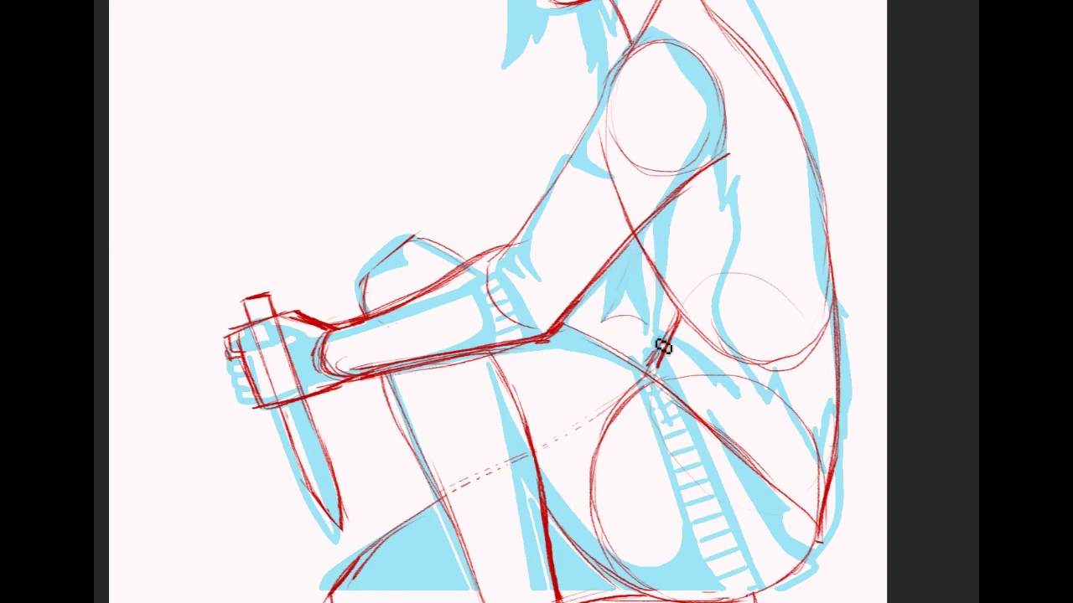
mouse_move(628, 267)
mouse_down()
mouse_move(635, 173)
mouse_move(608, 221)
mouse_up()
drag(632, 176, 605, 224)
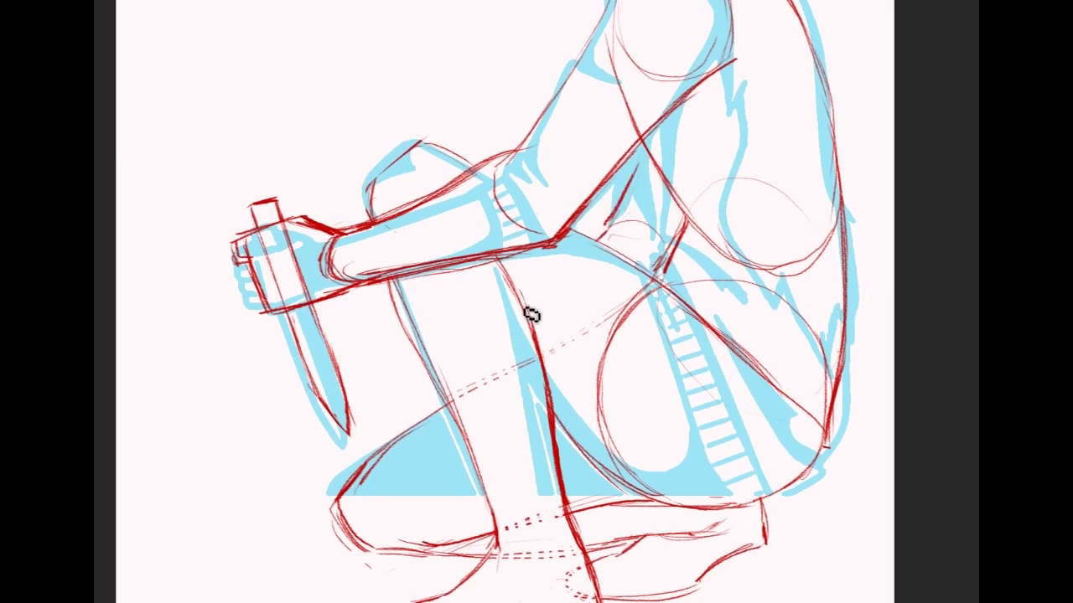
mouse_move(431, 399)
mouse_down()
mouse_move(397, 439)
mouse_move(445, 424)
mouse_move(466, 434)
mouse_up()
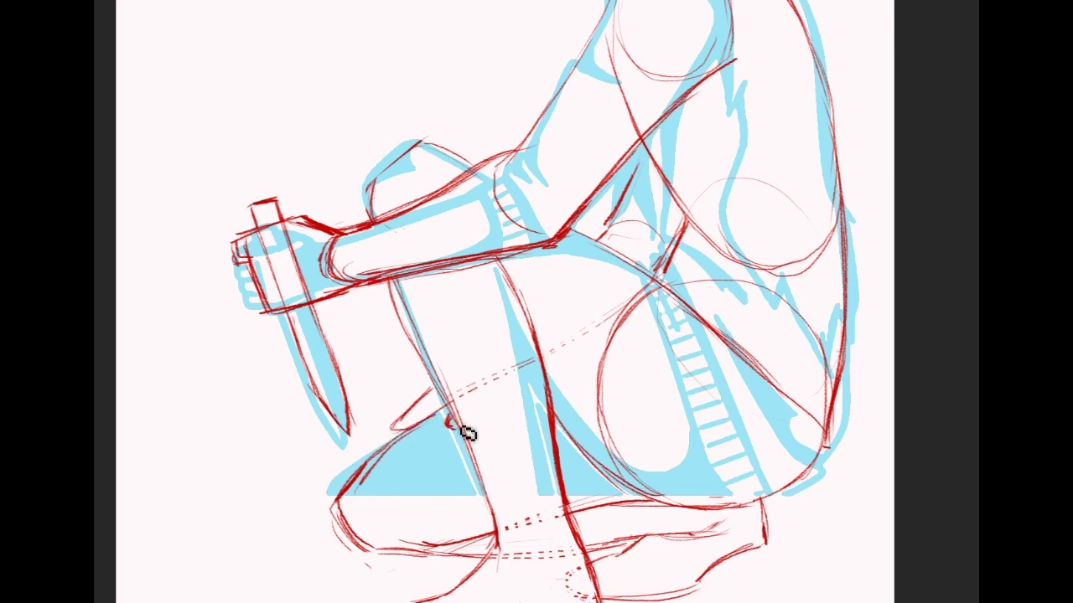
drag(381, 447, 394, 447)
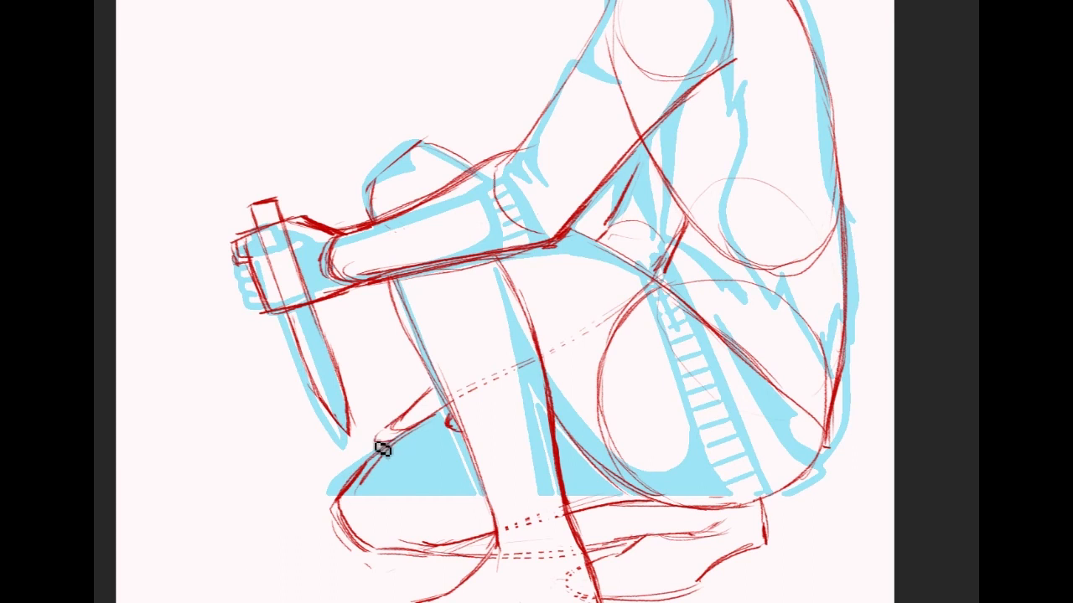
drag(443, 395, 383, 442)
Step: Fill the whole canvas behind the red construction sketch with the line art's light blue
scroll(537, 301, up, 6)
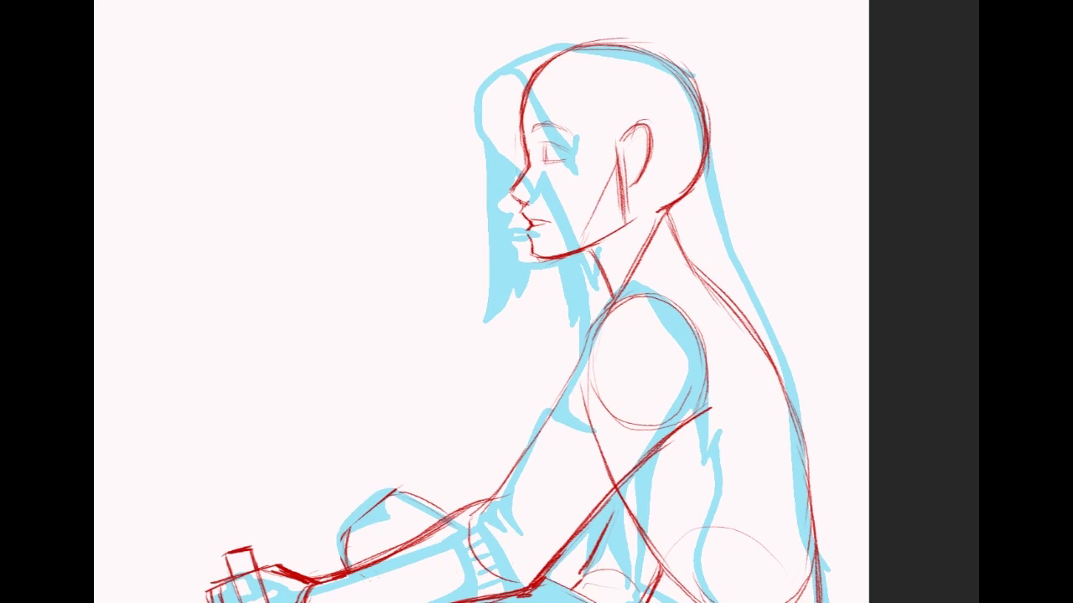
key(alt+BackSpace)
Step: Isolate the front foot of the raised leg in the red sketch and scale it down slightly
drag(519, 528, 549, 75)
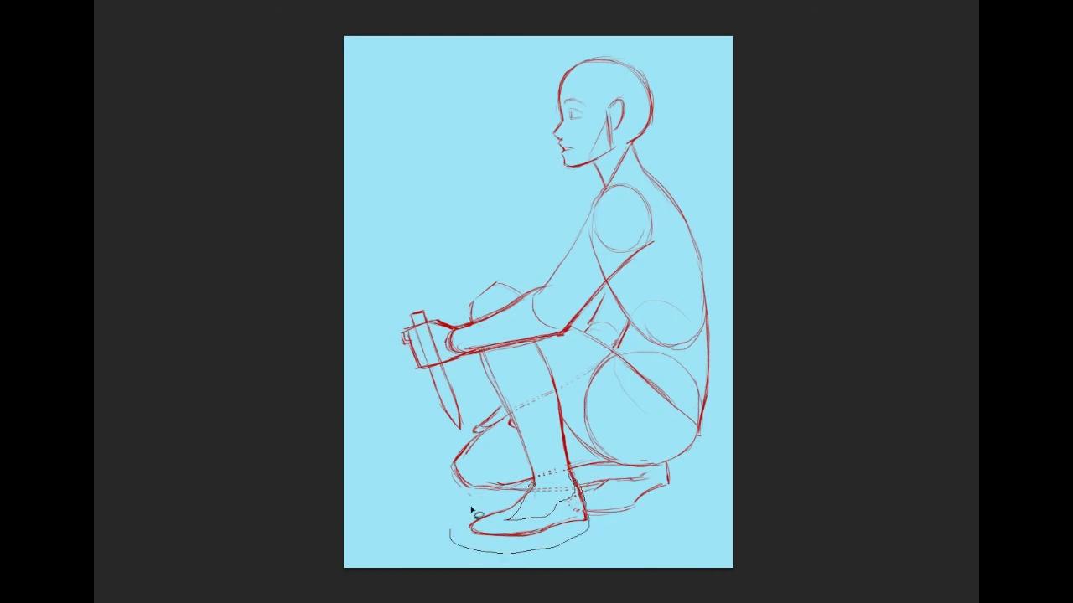
drag(533, 490, 577, 501)
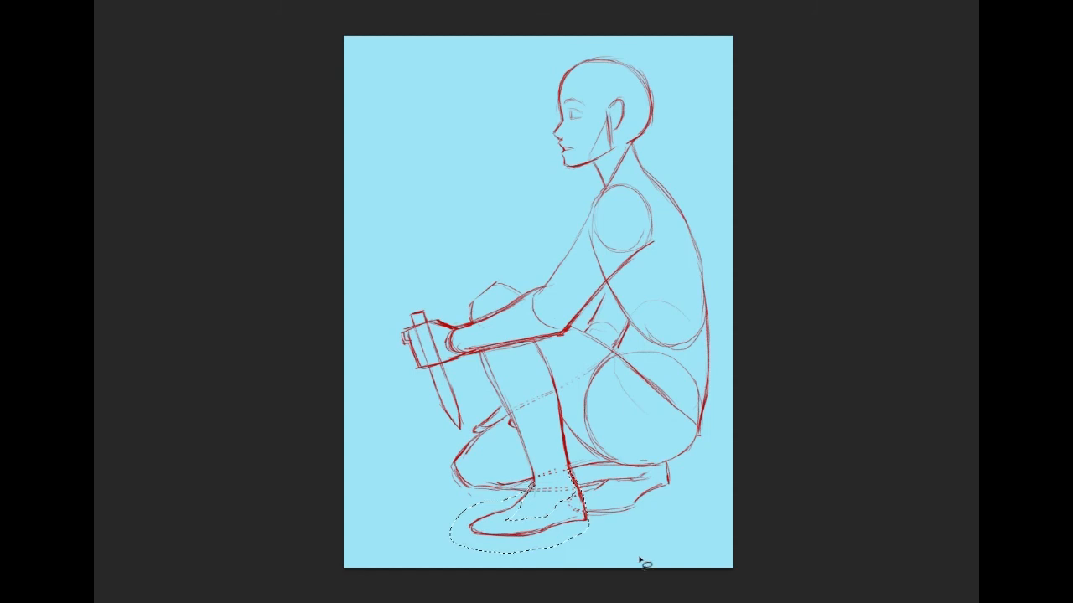
key(ctrl+t)
drag(448, 557, 458, 548)
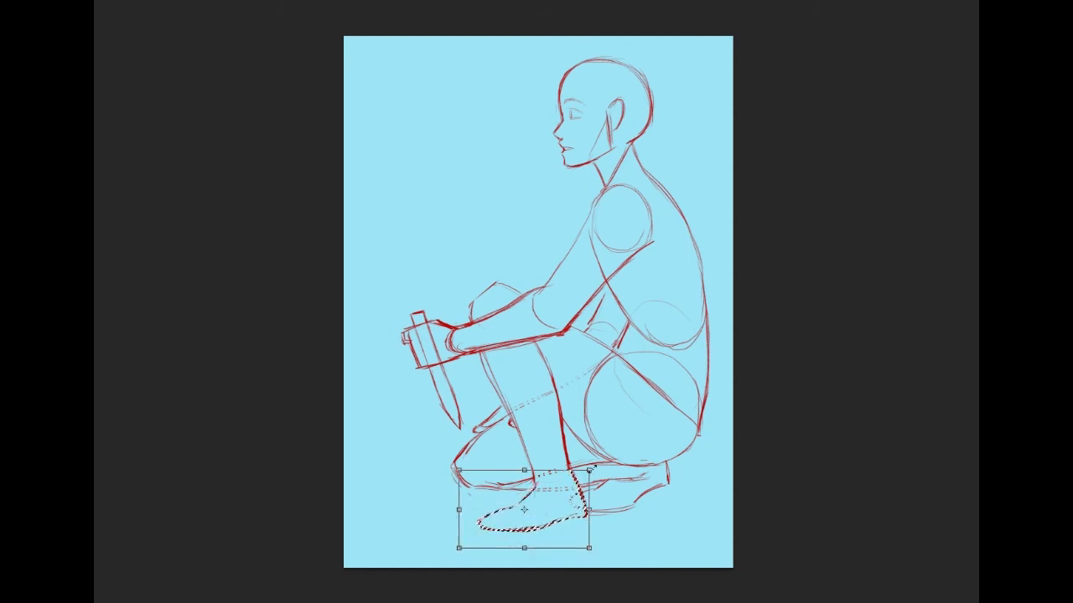
drag(589, 471, 586, 473)
key(Return)
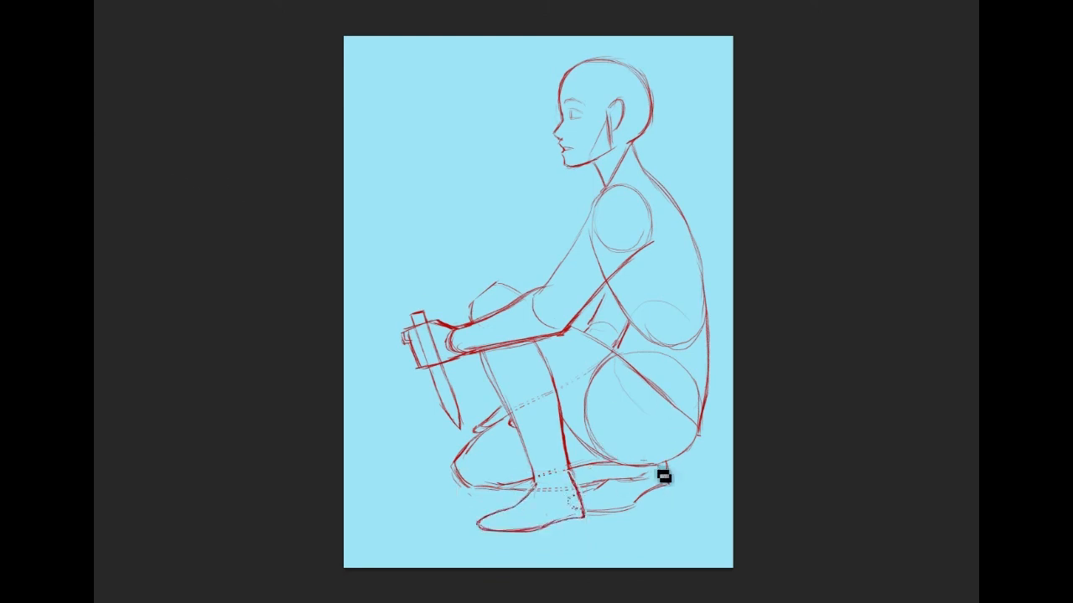
Step: Rework the rear foot's end, the back edge of the raised shin and ankle, and the crease line across the hip
drag(665, 480, 663, 493)
drag(550, 369, 572, 475)
drag(560, 414, 584, 497)
drag(557, 383, 567, 431)
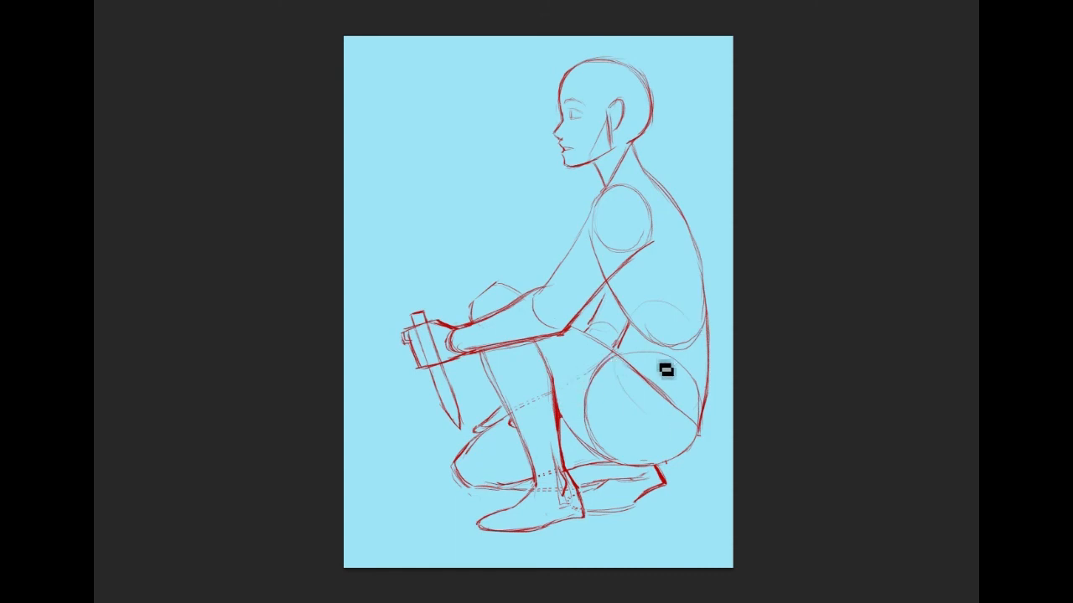
drag(639, 370, 675, 387)
drag(617, 183, 637, 175)
key(ctrl+z)
Step: Extend the canvas upward above the head and fill the new empty strip with the light blue of the background
key(c)
drag(538, 37, 543, 25)
key(Return)
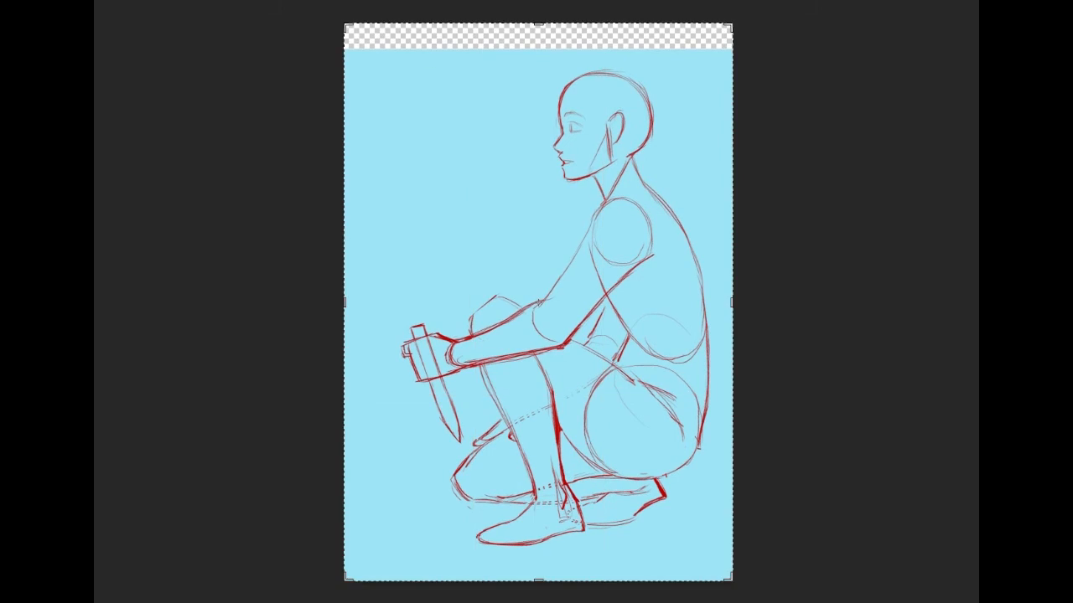
alt+click(466, 132)
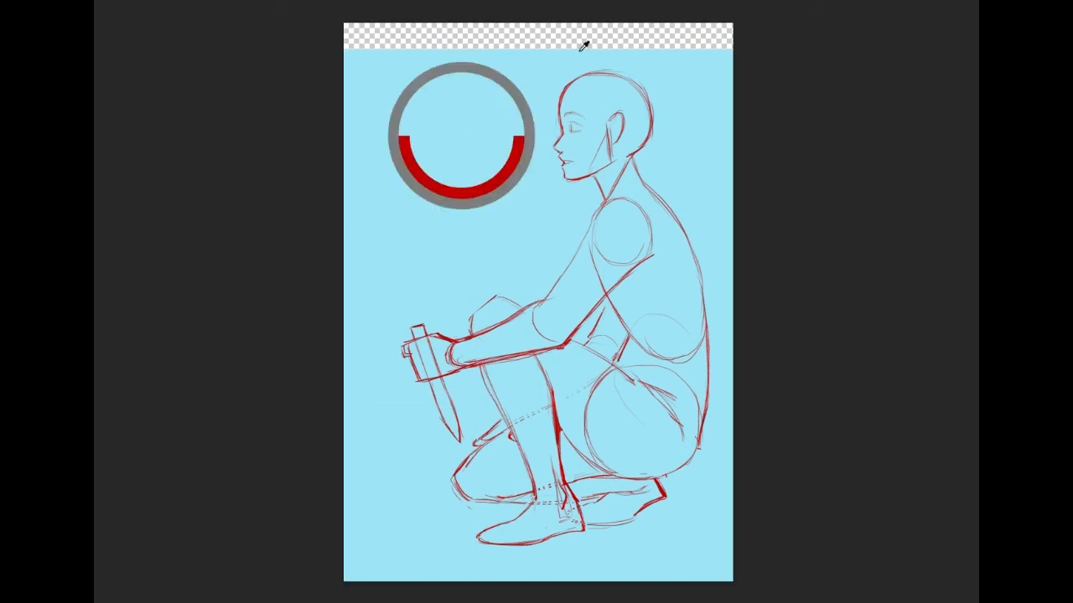
click(605, 39)
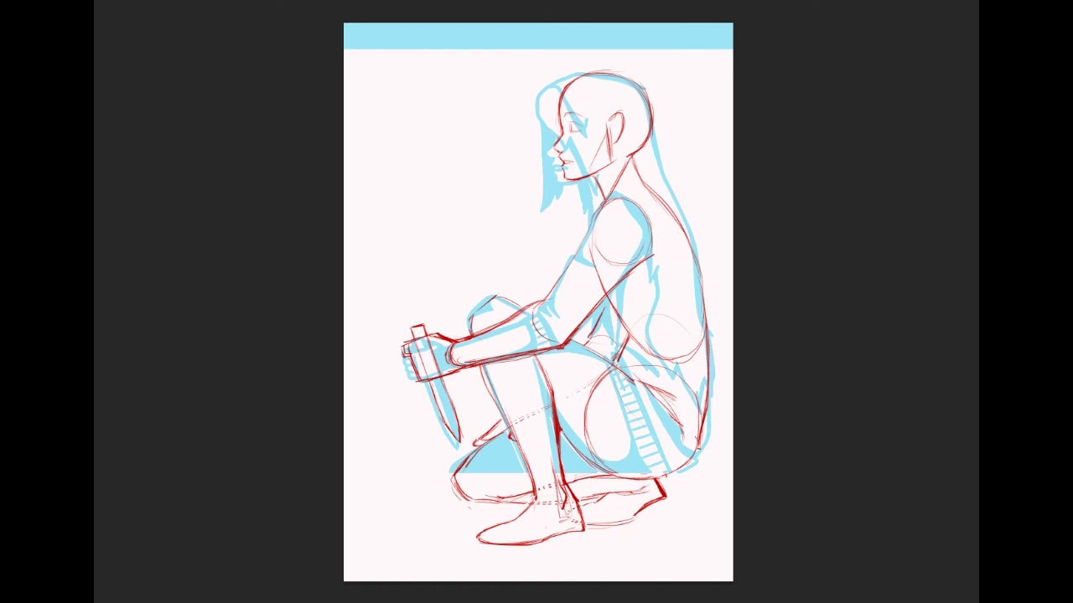
Step: Isolate the red construction head, enlarge it slightly and nudge it into place on the neck
mouse_move(590, 176)
mouse_down()
mouse_move(627, 160)
mouse_move(662, 34)
mouse_move(486, 186)
mouse_move(625, 164)
mouse_up()
drag(552, 183, 587, 188)
key(ctrl+t)
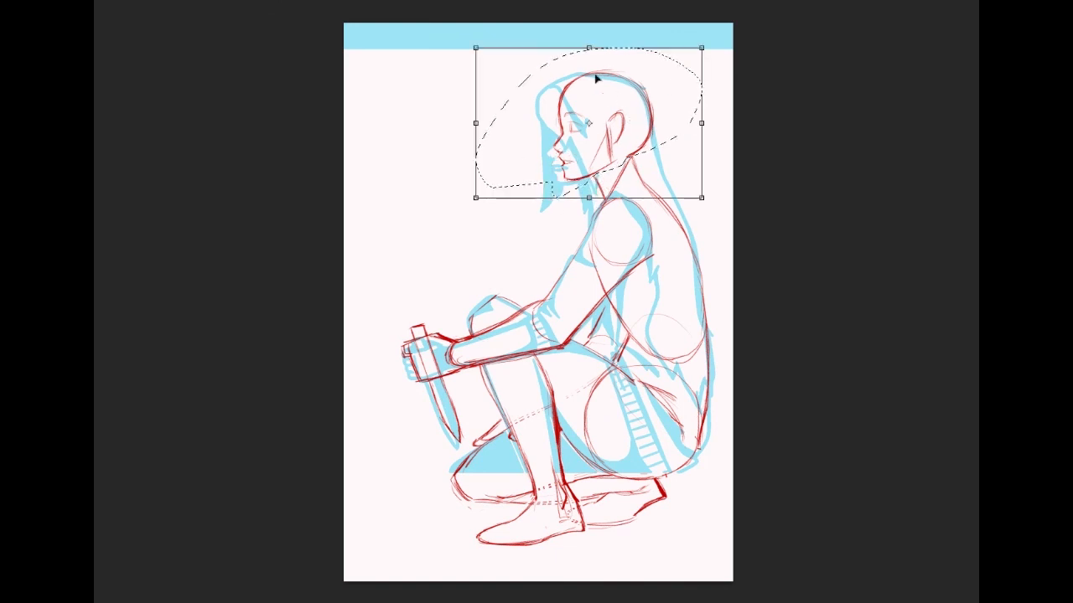
drag(475, 48, 470, 47)
key(shift+Down)
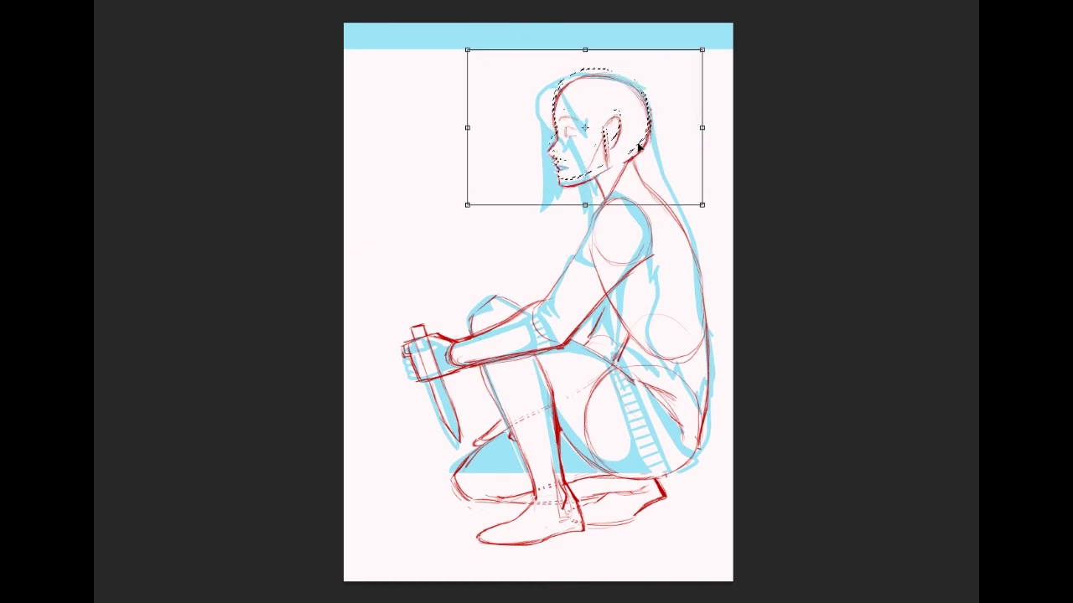
drag(639, 143, 640, 142)
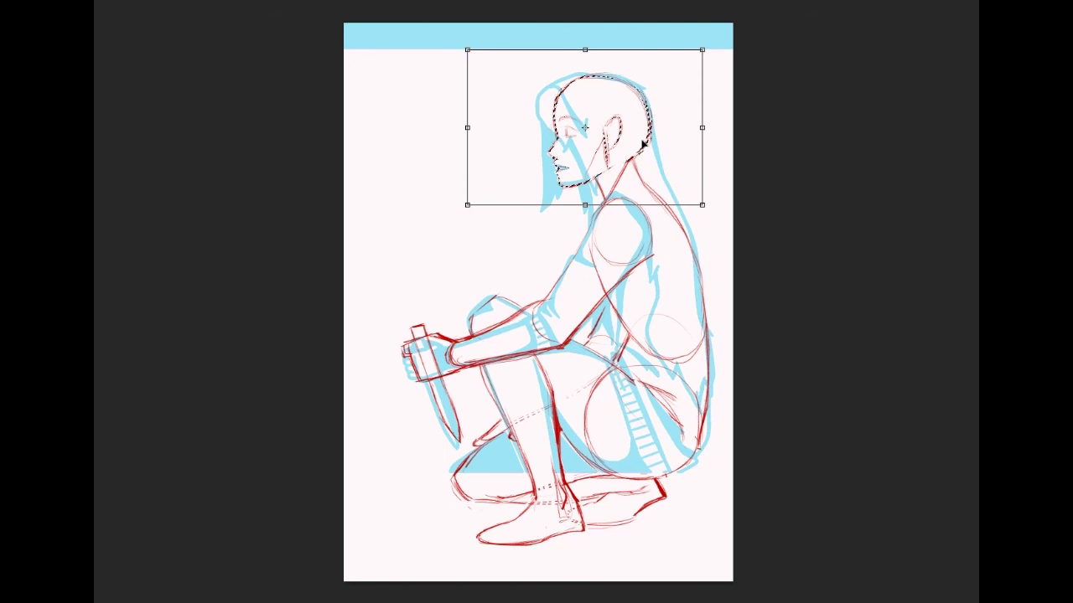
key(Up)
key(Up)
key(Right)
key(Right)
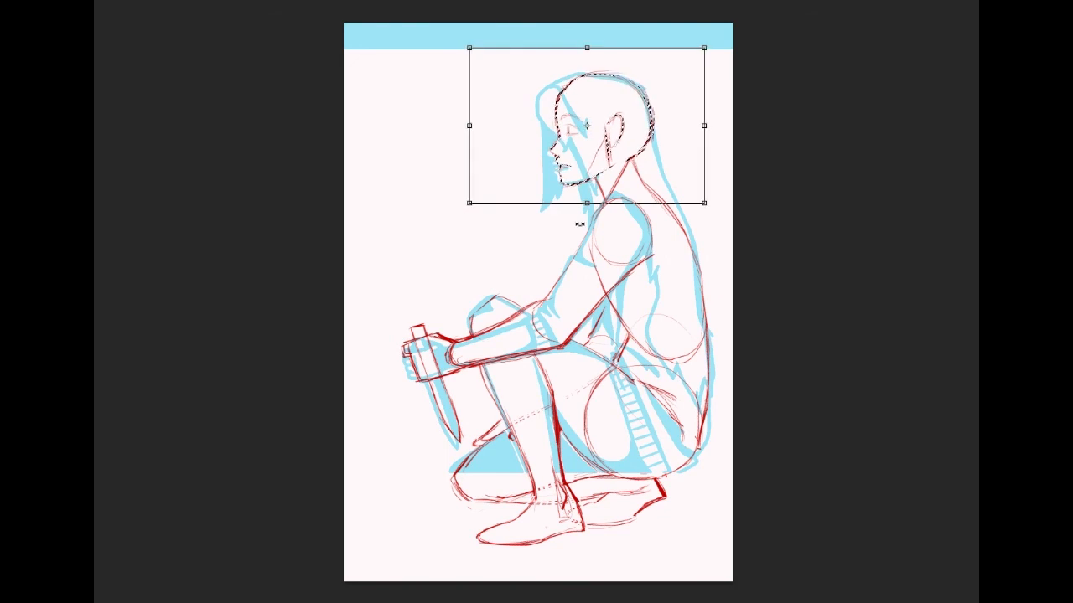
key(Return)
key(ctrl+d)
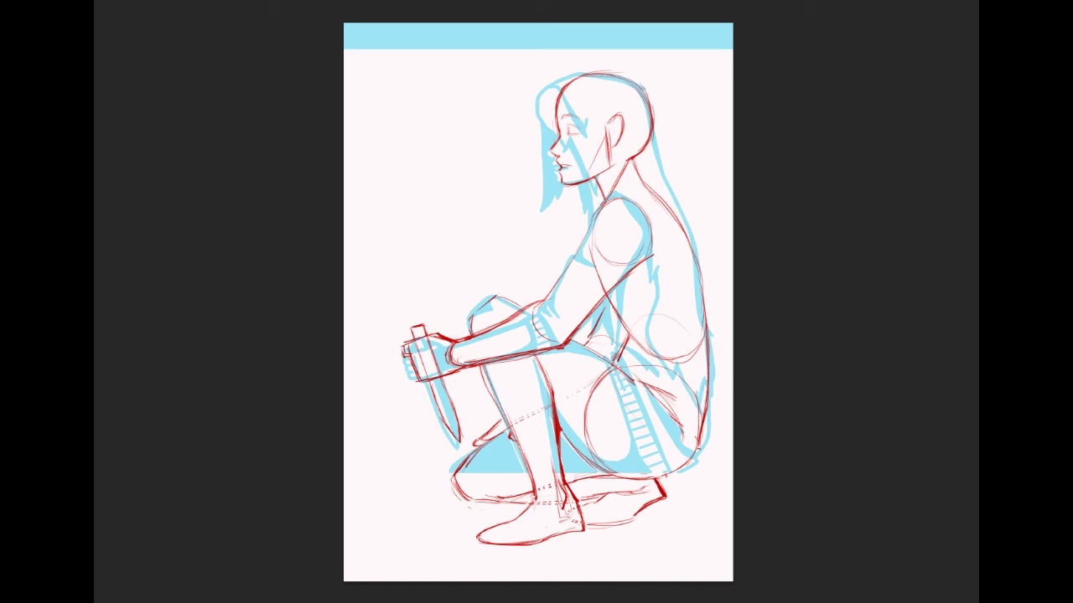
Step: Duplicate the red sketch layer to strengthen its lines, and stretch the pale background's upper strip over the blue band above the head
key(ctrl+j)
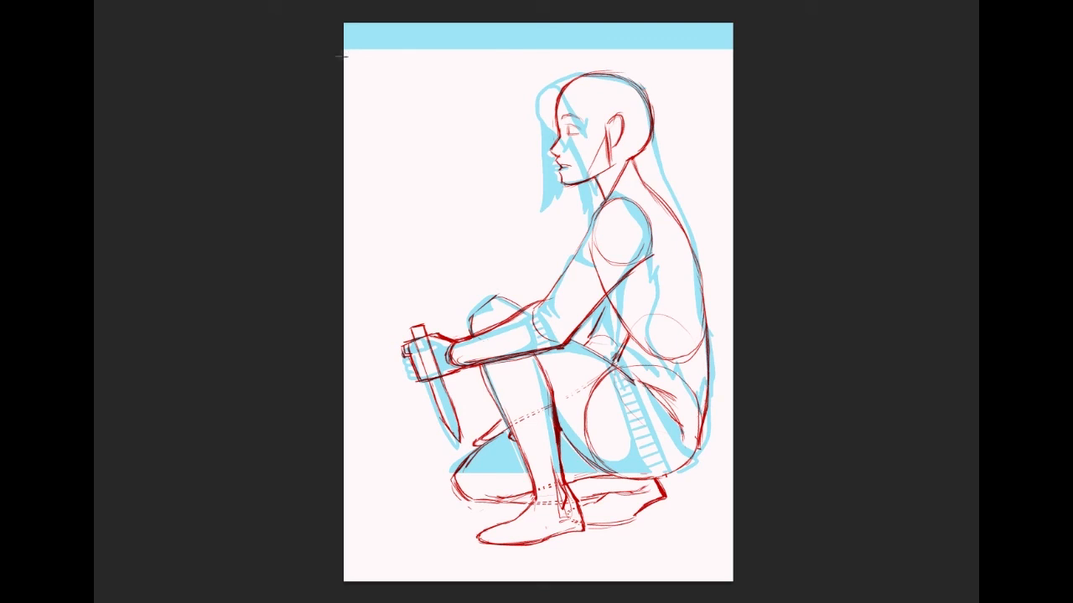
drag(341, 56, 742, 63)
right_click(634, 52)
click(696, 157)
key(ctrl+t)
drag(537, 50, 555, 17)
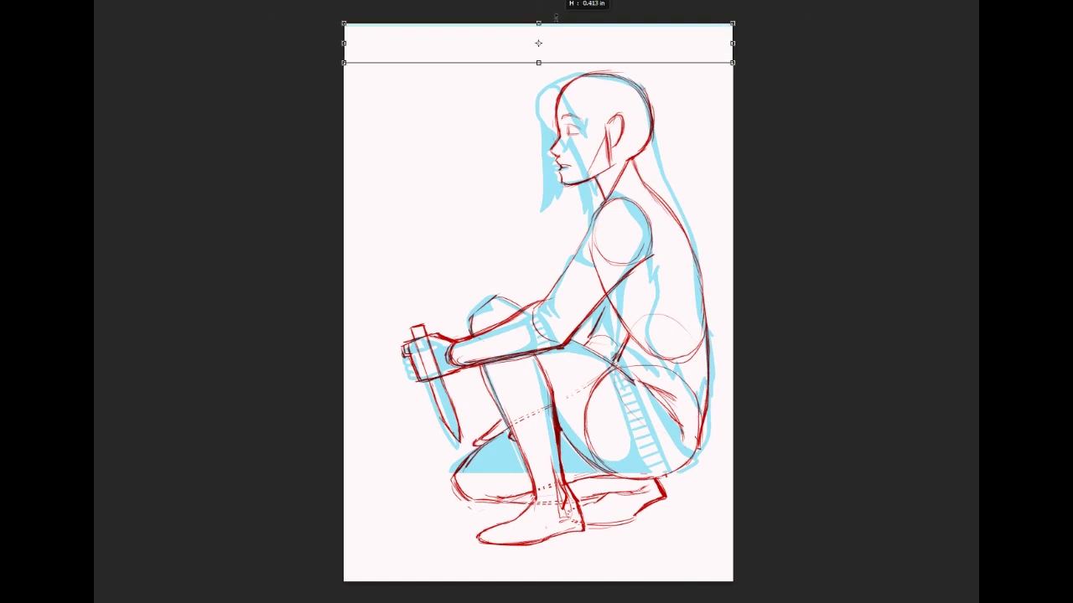
key(Return)
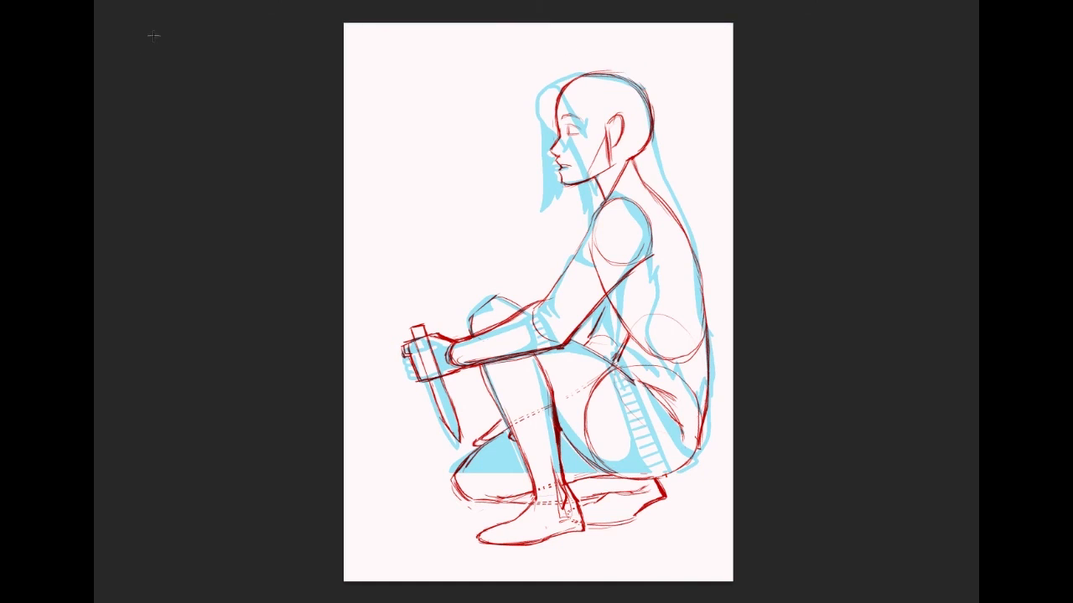
Step: Crop a narrow strip off the canvas above the head
key(c)
drag(539, 24, 539, 32)
key(Return)
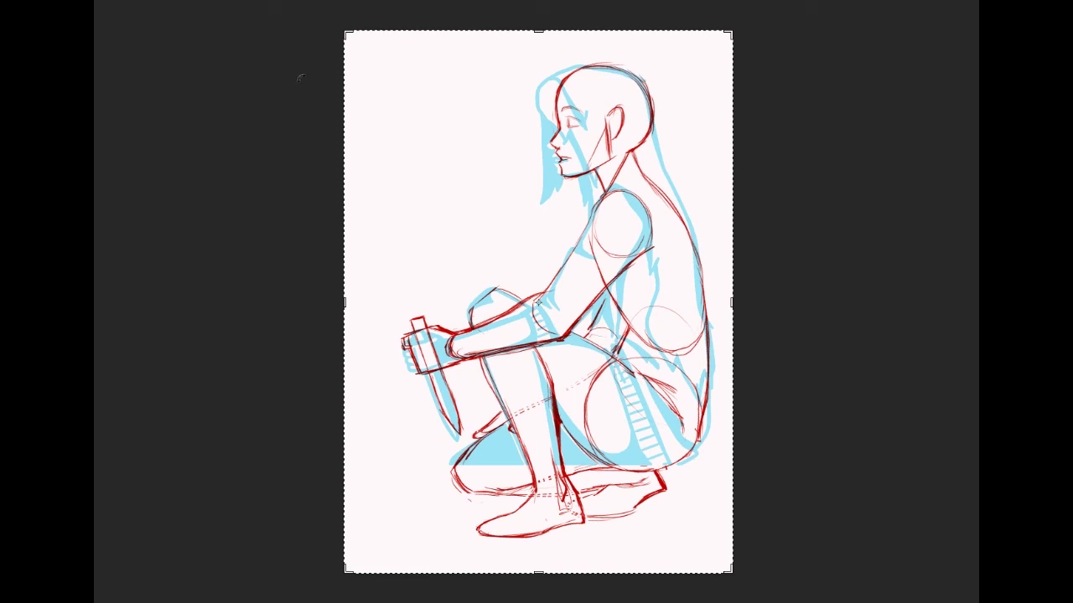
key(Return)
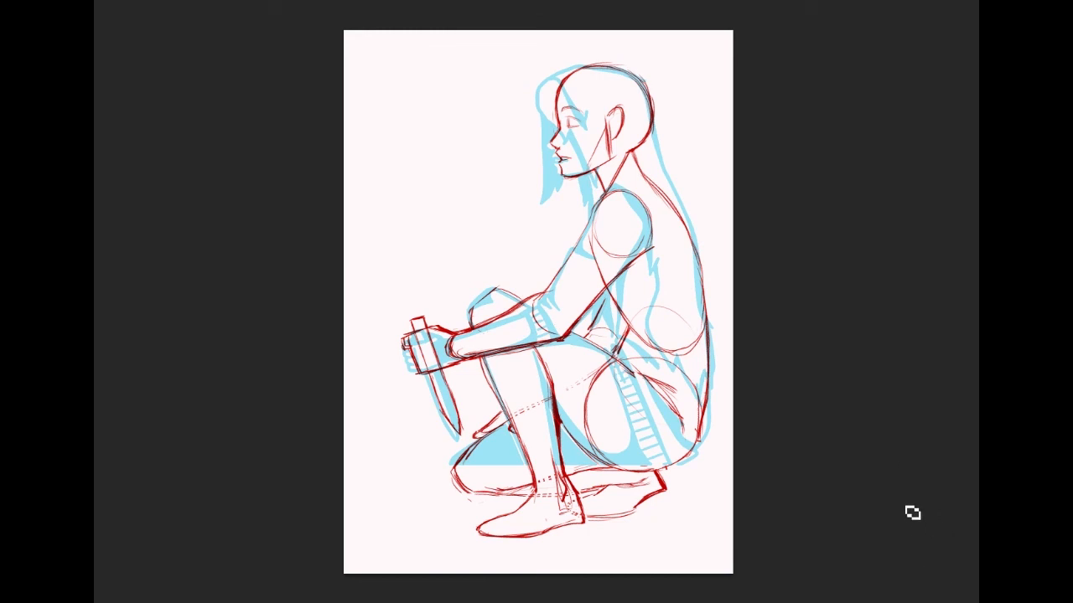
Step: Sketch the front hair in dark teal: the curved fringe over the forehead, the lock beside the jaw and the long pointed strand before the face
key(ctrl+plus)
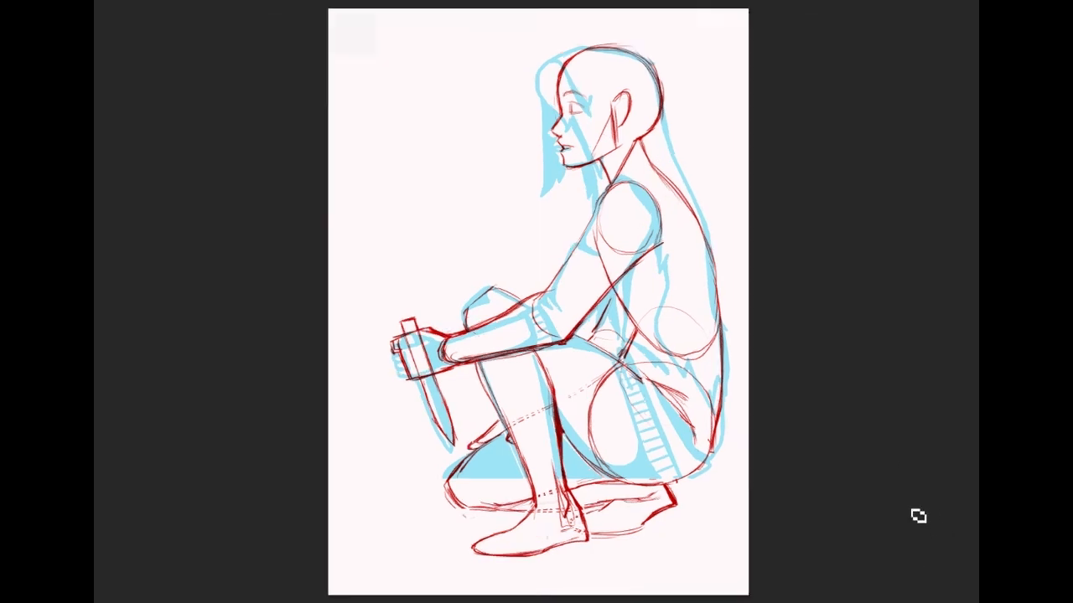
key(ctrl+plus)
drag(553, 184, 495, 424)
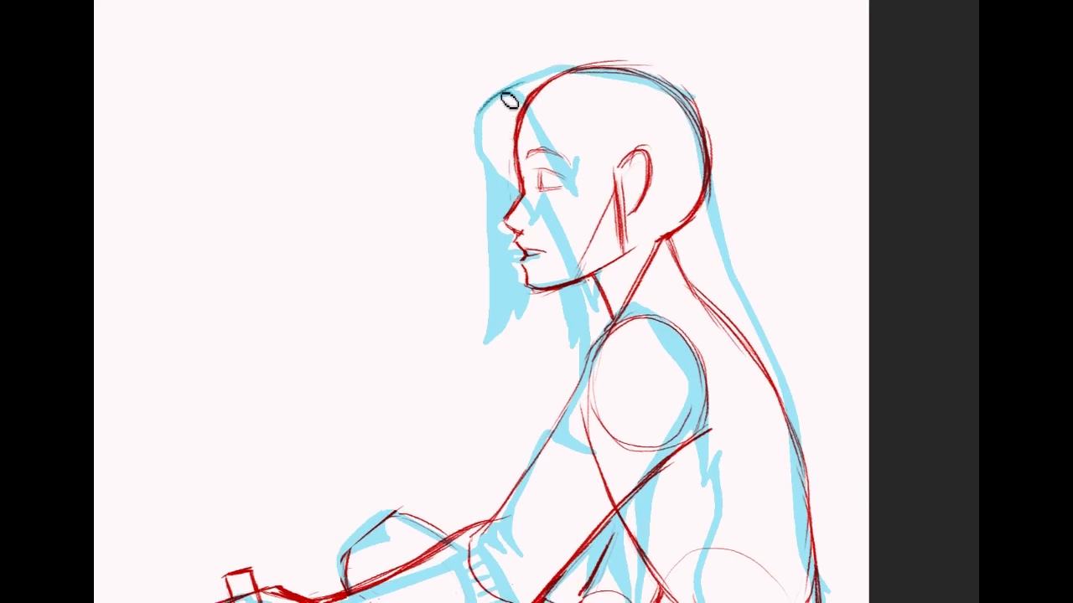
mouse_move(486, 103)
mouse_down()
mouse_move(505, 195)
mouse_move(485, 133)
mouse_move(534, 243)
mouse_up()
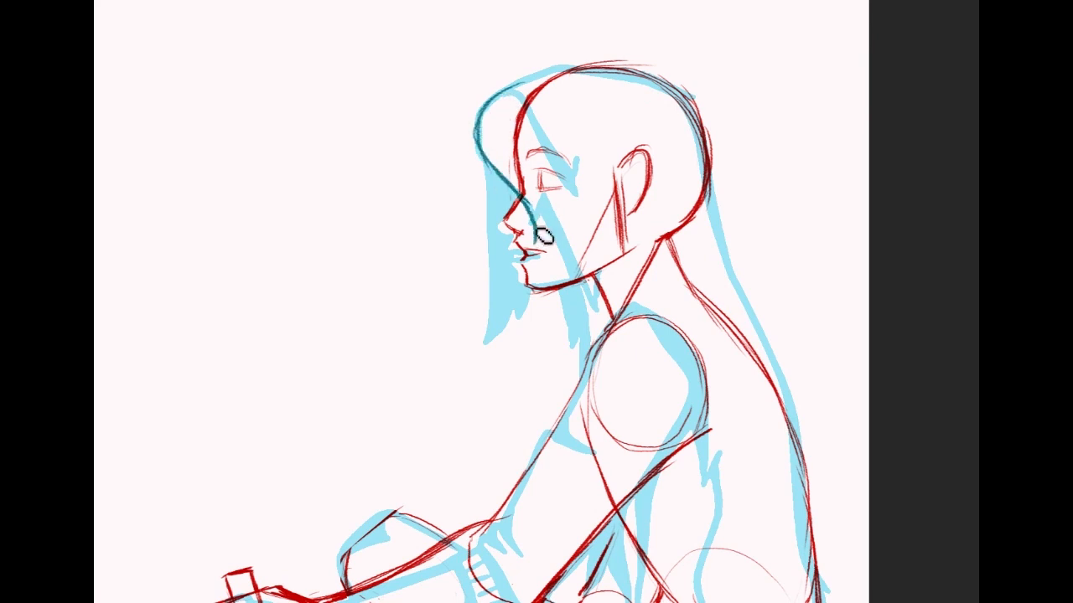
drag(506, 107, 589, 307)
drag(586, 235, 587, 322)
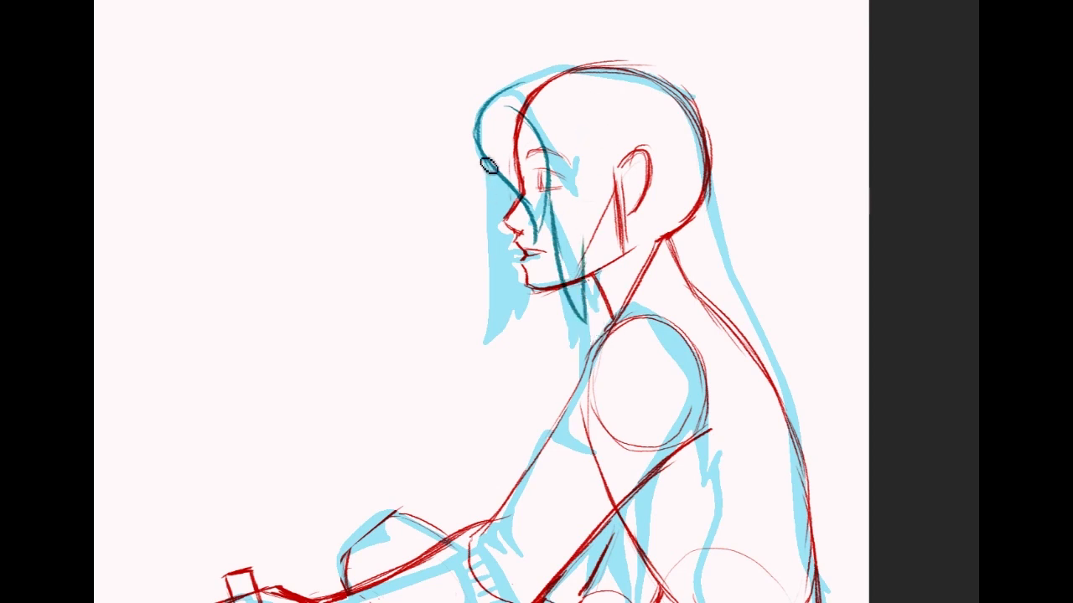
mouse_move(485, 156)
mouse_down()
mouse_move(482, 255)
mouse_move(510, 327)
mouse_up()
drag(506, 275, 527, 353)
drag(534, 302, 526, 353)
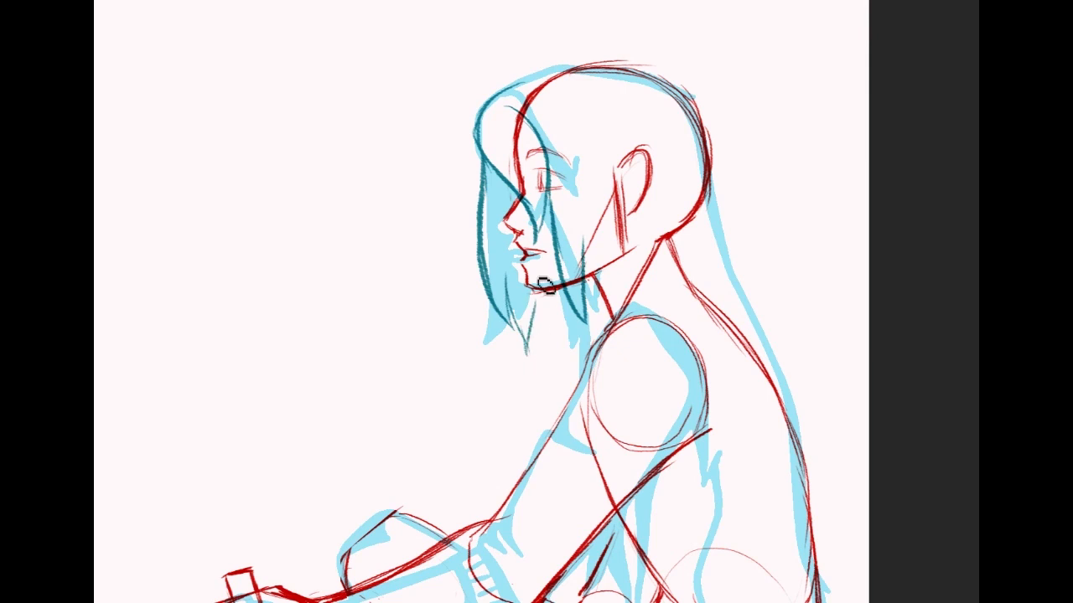
Step: Outline the hair over the crown and down the back of the skull to the nape
mouse_move(495, 88)
mouse_down()
mouse_move(603, 75)
mouse_move(704, 107)
mouse_up()
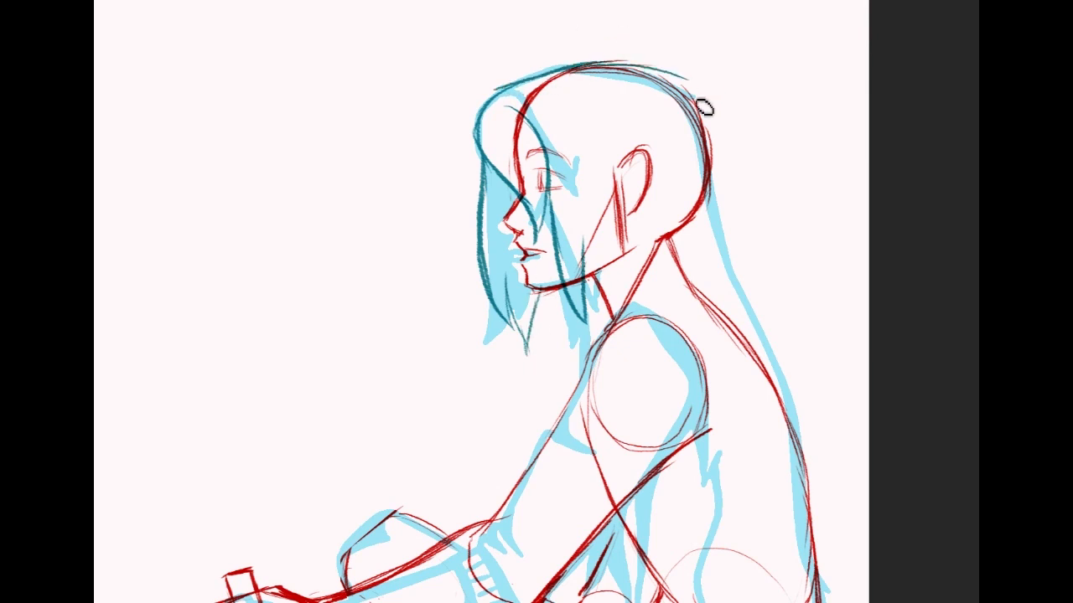
mouse_move(653, 71)
mouse_down()
mouse_move(716, 175)
mouse_move(717, 131)
mouse_move(721, 211)
mouse_up()
drag(725, 146, 711, 189)
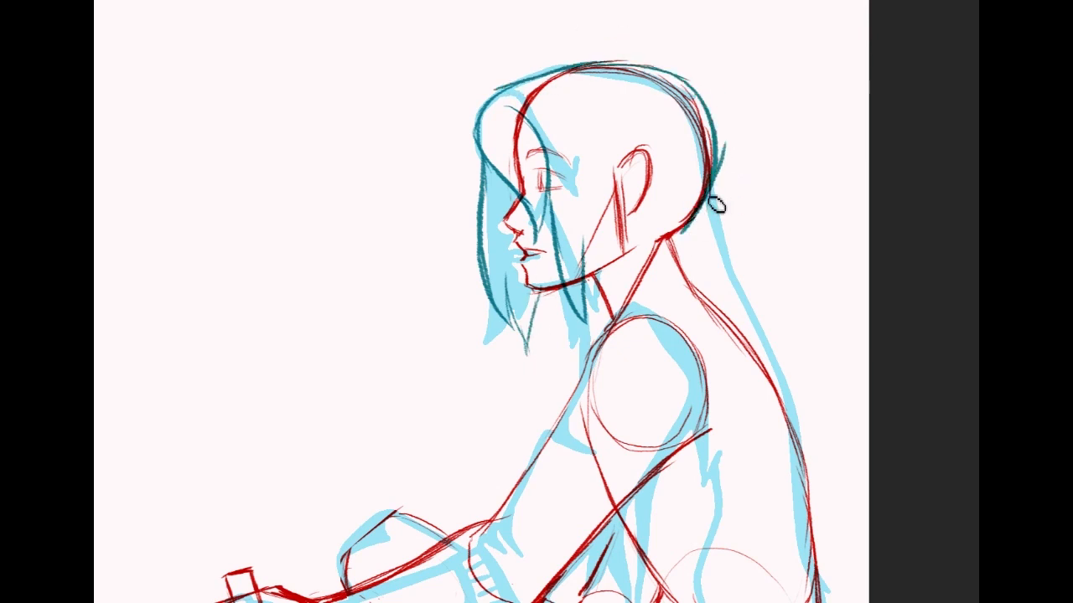
Step: Sketch the hair edge curving over the near shoulder and the outer strand running from the nape down the upper back
scroll(709, 202, down, 2)
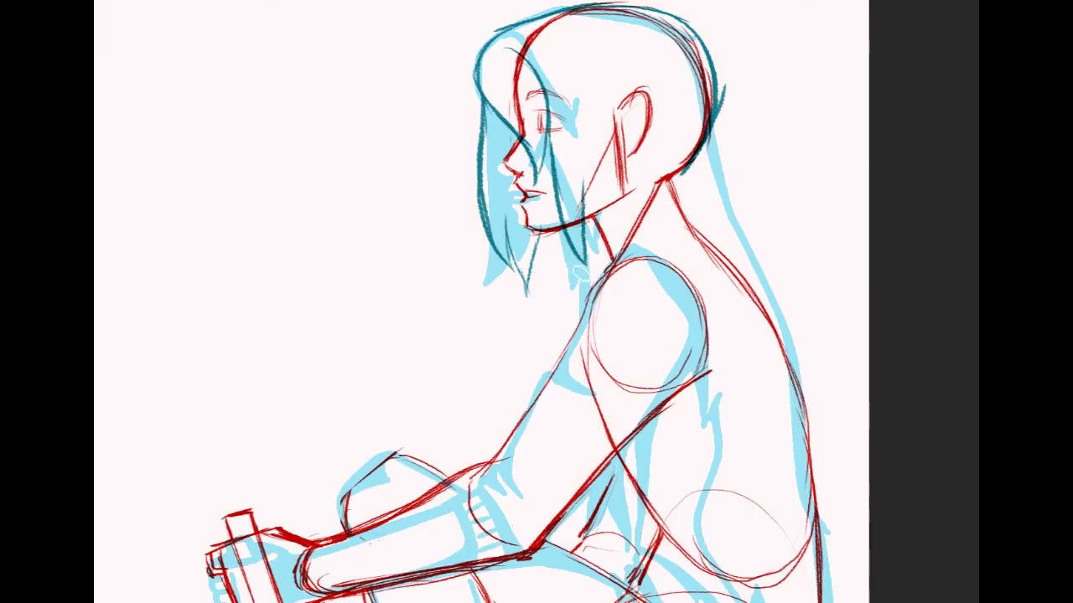
mouse_move(580, 289)
mouse_down()
mouse_move(694, 268)
mouse_move(718, 319)
mouse_up()
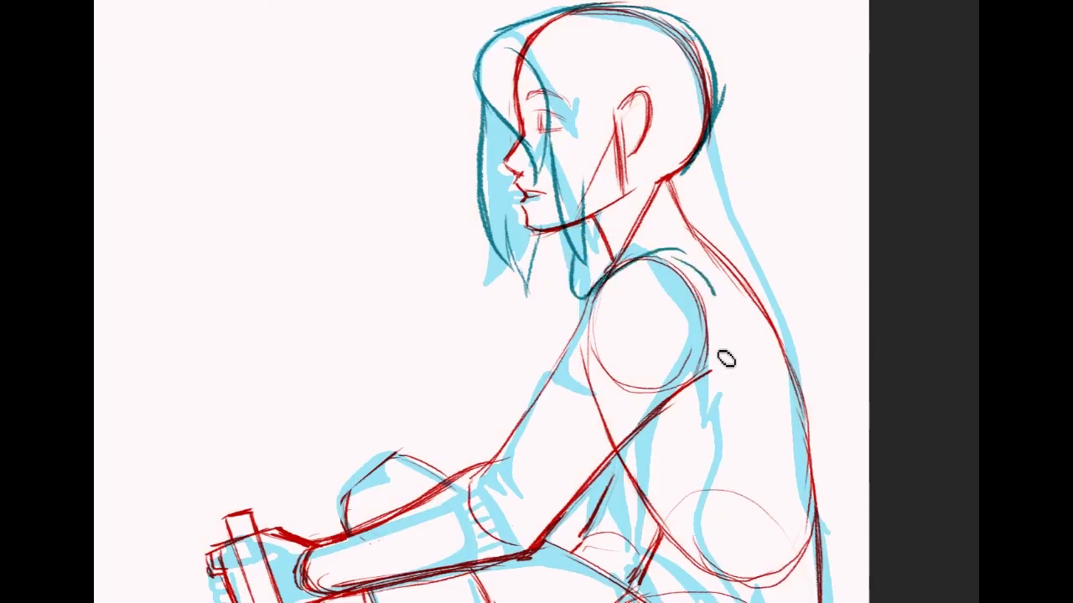
drag(714, 116, 734, 244)
key(ctrl+z)
drag(715, 115, 742, 249)
drag(720, 171, 769, 283)
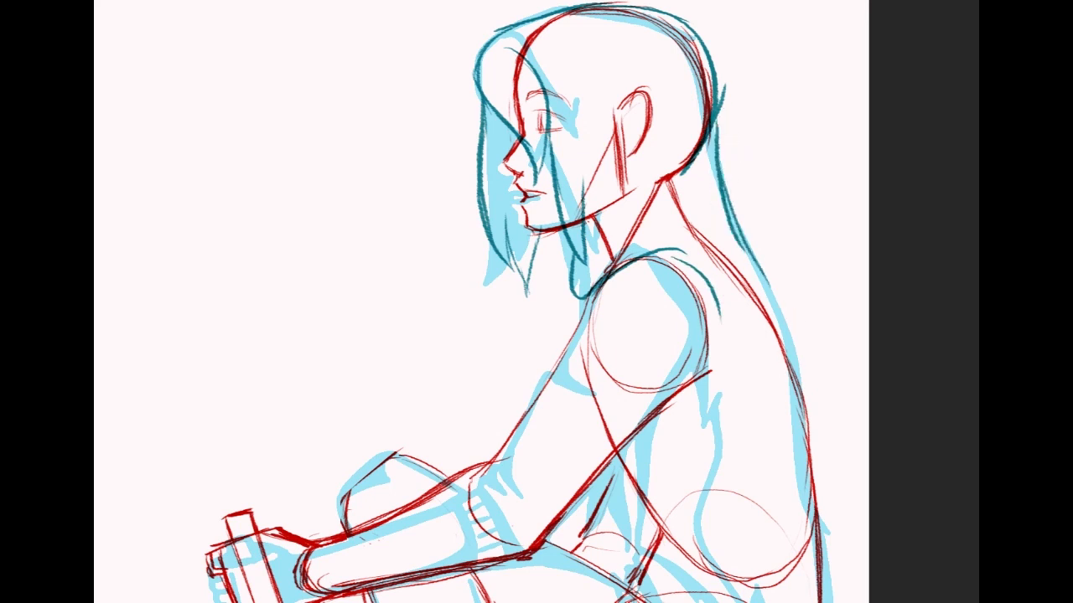
Step: Sketch the hair falling behind the near shoulder and upper arm, ending in pointed tips beside the armpit
scroll(520, 302, down, 3)
drag(580, 179, 572, 234)
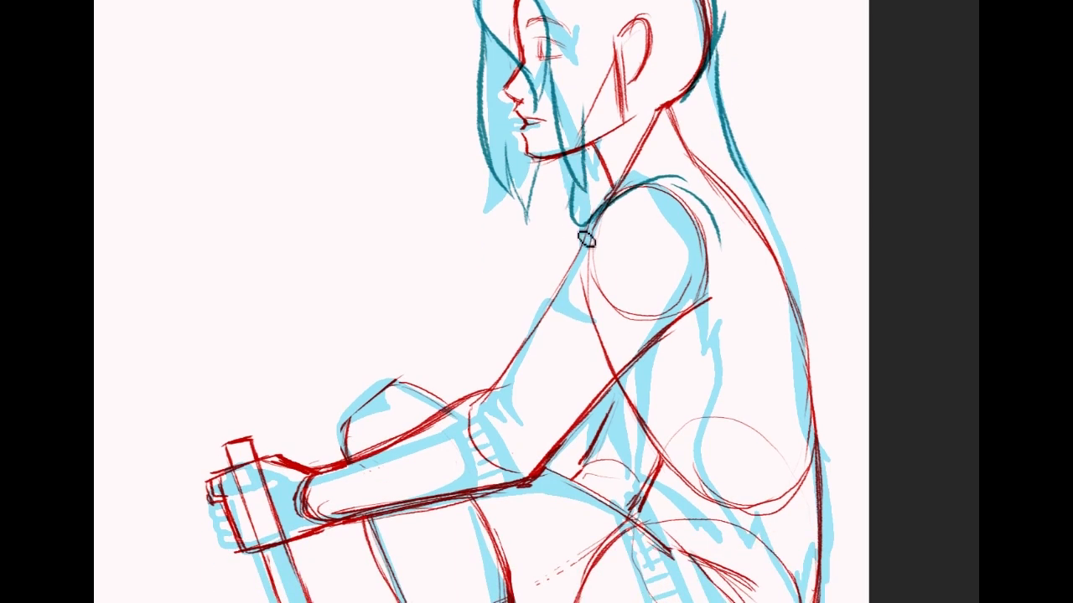
drag(701, 203, 717, 251)
drag(710, 298, 688, 394)
drag(709, 283, 699, 400)
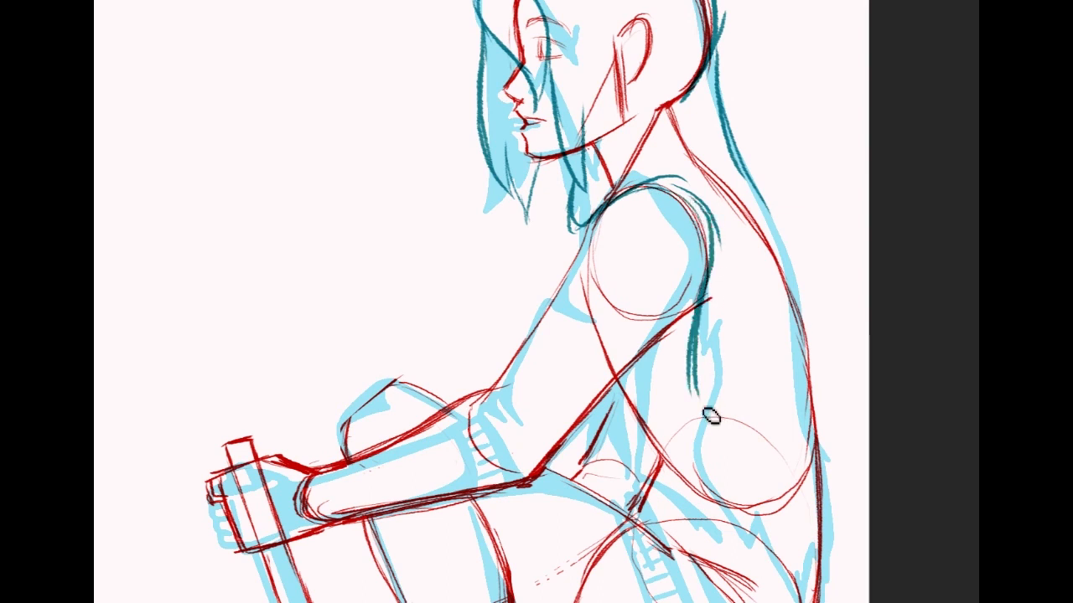
drag(716, 337, 708, 365)
Step: Sketch the outer edge of the long hair down the back, and erase its rough overlapping middle strokes
scroll(537, 301, down, 2)
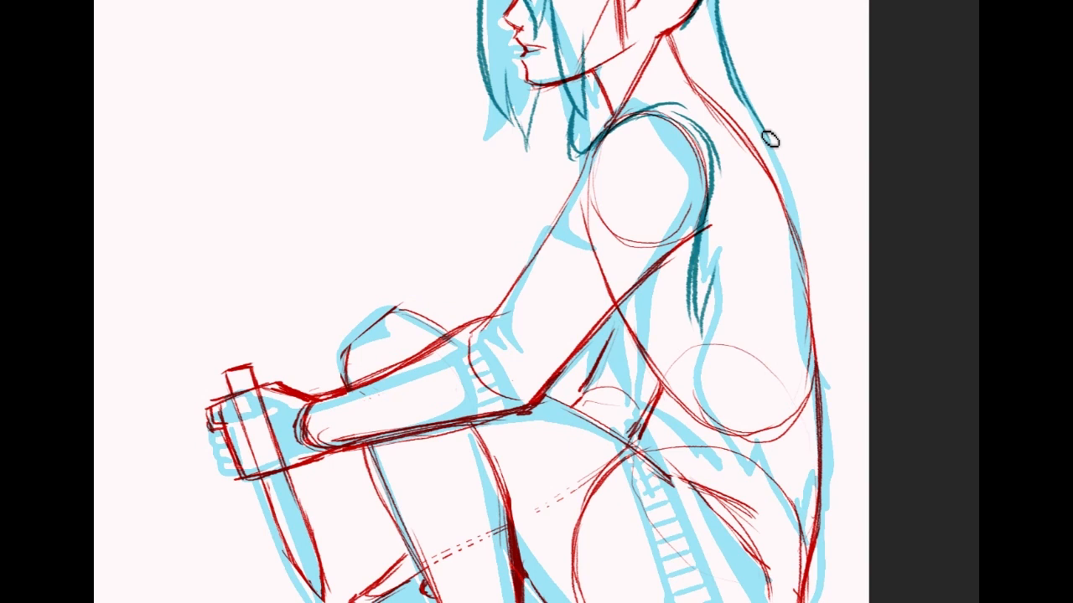
drag(761, 121, 793, 425)
key(ctrl+z)
mouse_move(773, 144)
mouse_down()
mouse_move(815, 279)
mouse_move(810, 311)
mouse_up()
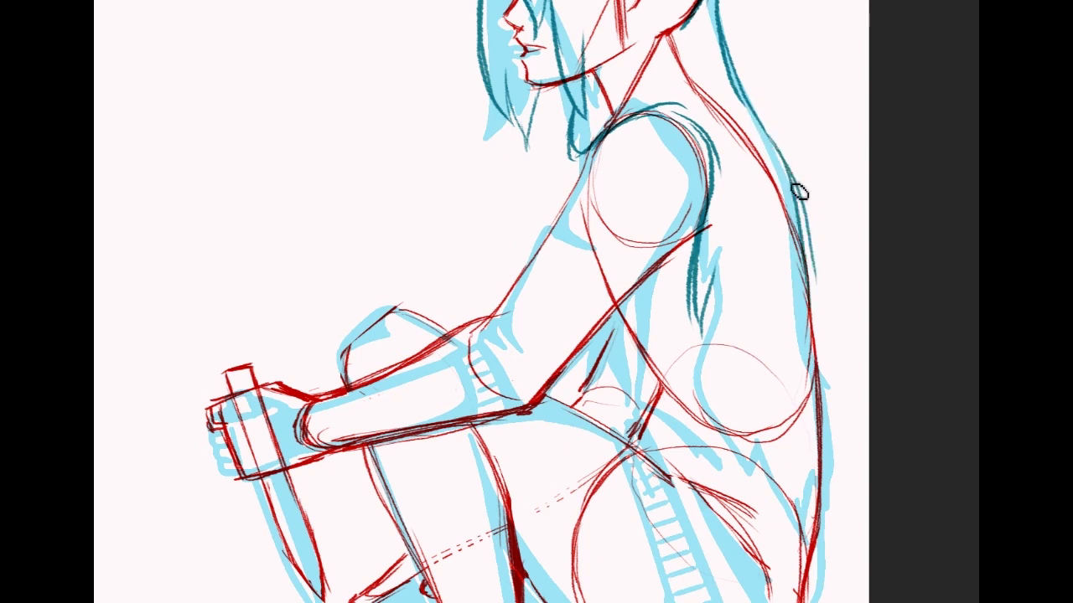
key(ctrl+z)
drag(776, 151, 816, 289)
drag(790, 190, 826, 335)
drag(821, 266, 826, 415)
drag(806, 199, 833, 369)
drag(817, 297, 836, 389)
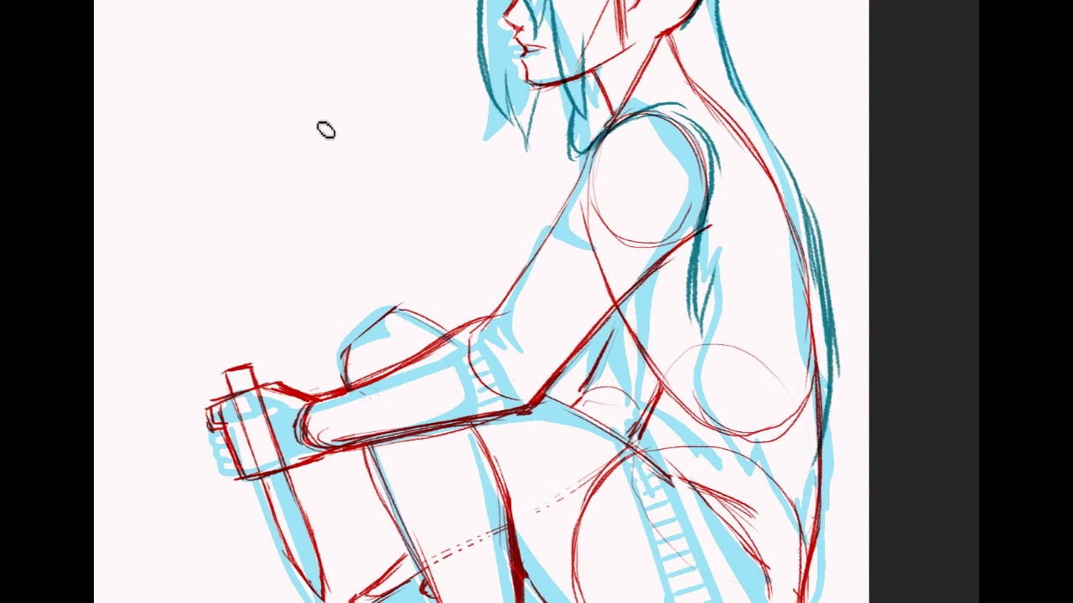
mouse_move(805, 215)
mouse_down()
mouse_move(795, 220)
mouse_move(810, 198)
mouse_move(836, 378)
mouse_up()
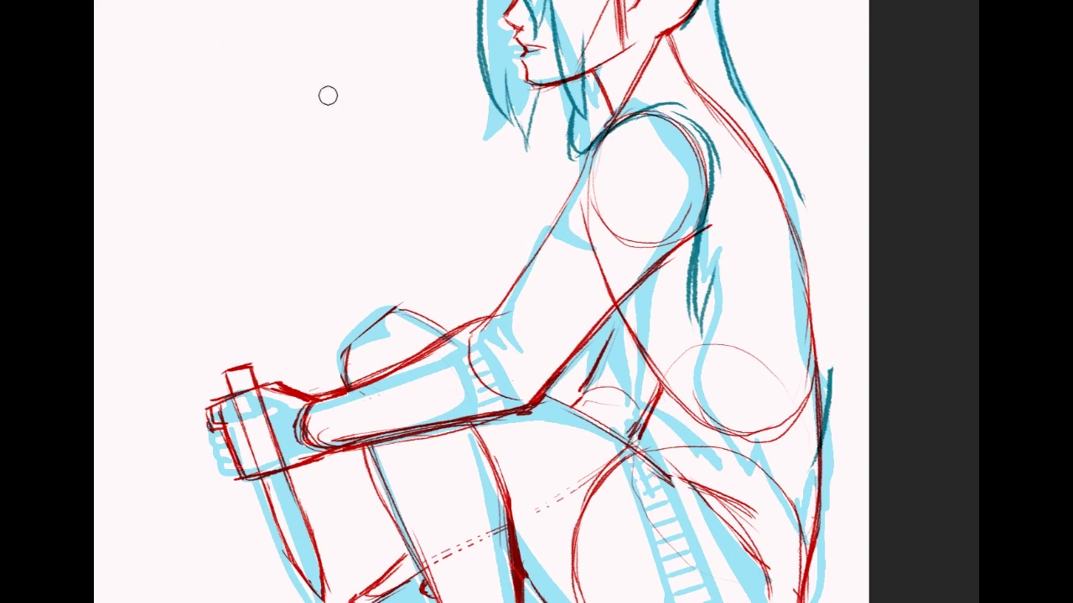
Step: Sketch the hair's inner edge down to the waist and redraw its outer edge along the back as a cleaner line
drag(720, 282, 708, 360)
drag(704, 317, 739, 460)
mouse_move(816, 307)
mouse_down()
mouse_move(791, 178)
mouse_move(819, 241)
mouse_move(819, 445)
mouse_move(831, 458)
mouse_move(852, 414)
mouse_up()
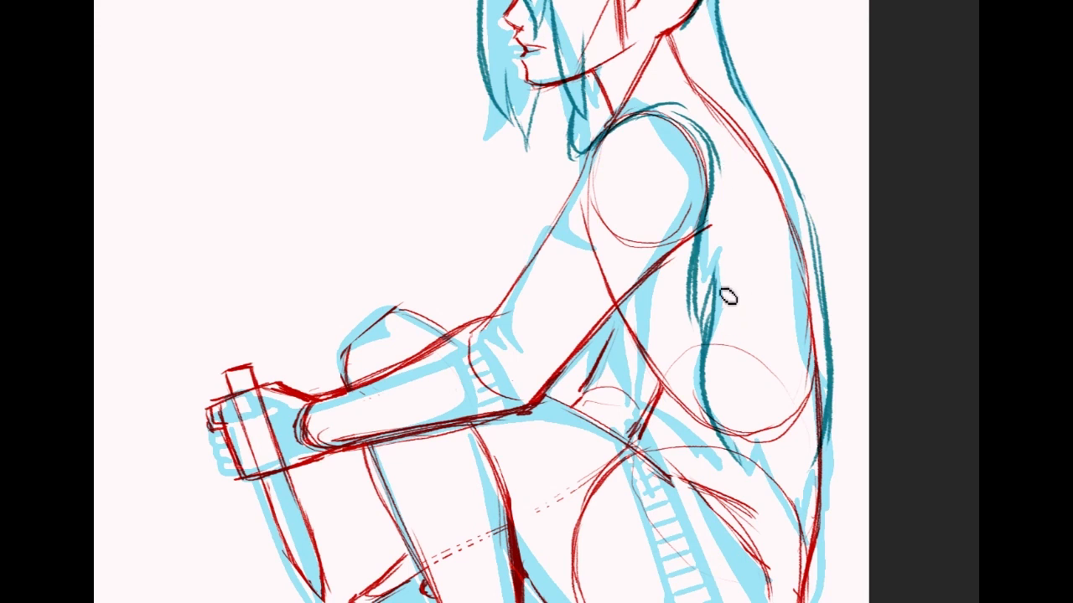
Step: Sketch the inner strand behind the upper arm and the long hair's pointed tips and loose strands at the lower back
mouse_move(715, 291)
mouse_down()
mouse_move(706, 346)
mouse_move(715, 335)
mouse_up()
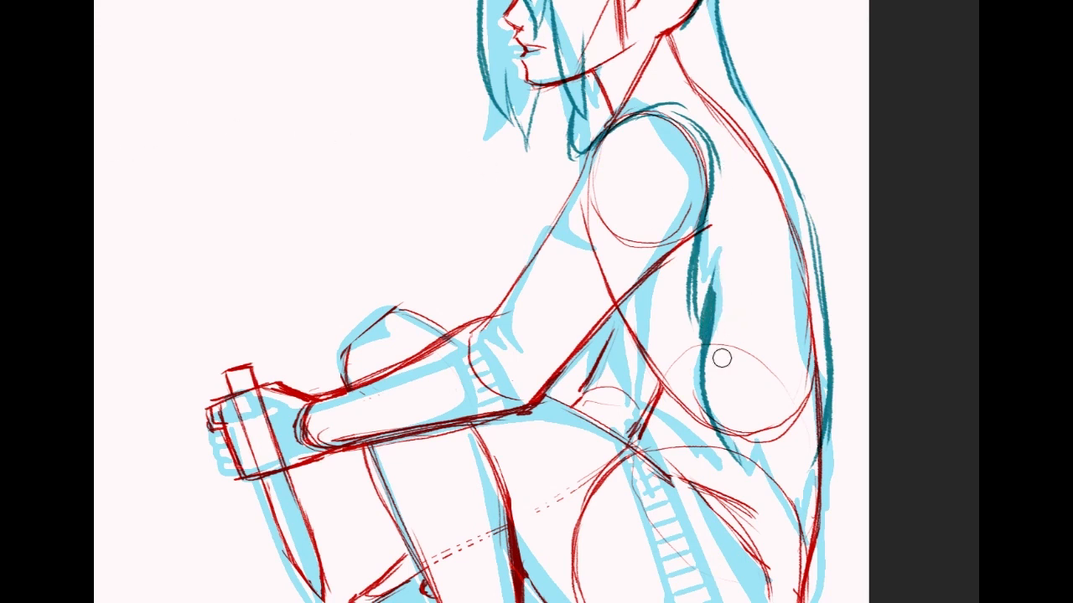
key(ctrl+z)
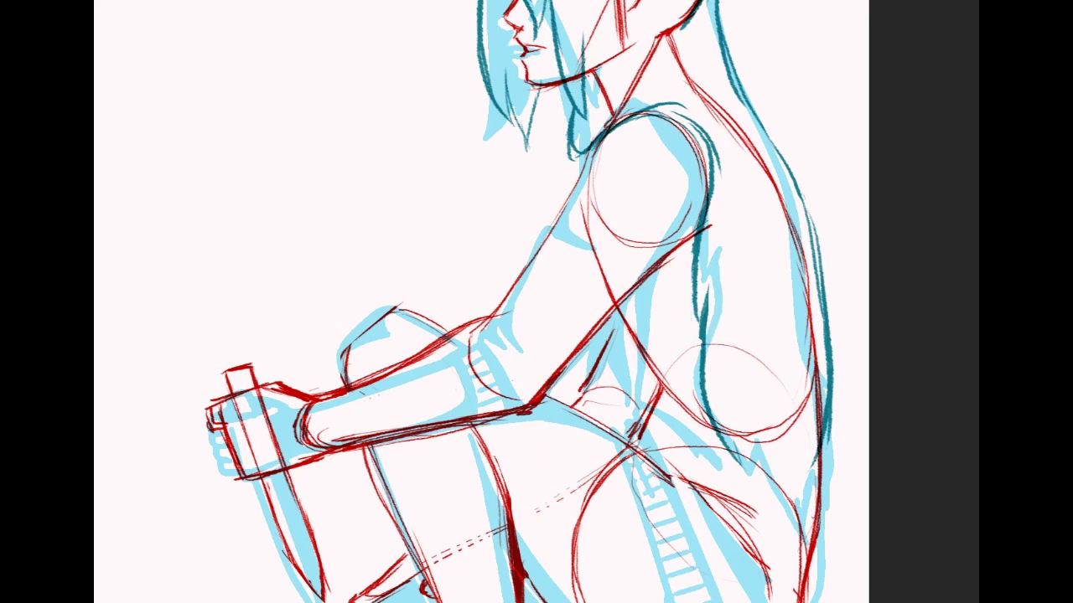
drag(709, 309, 719, 238)
scroll(662, 286, down, 1)
mouse_move(830, 365)
mouse_down()
mouse_move(825, 417)
mouse_move(797, 464)
mouse_up()
drag(823, 400, 785, 495)
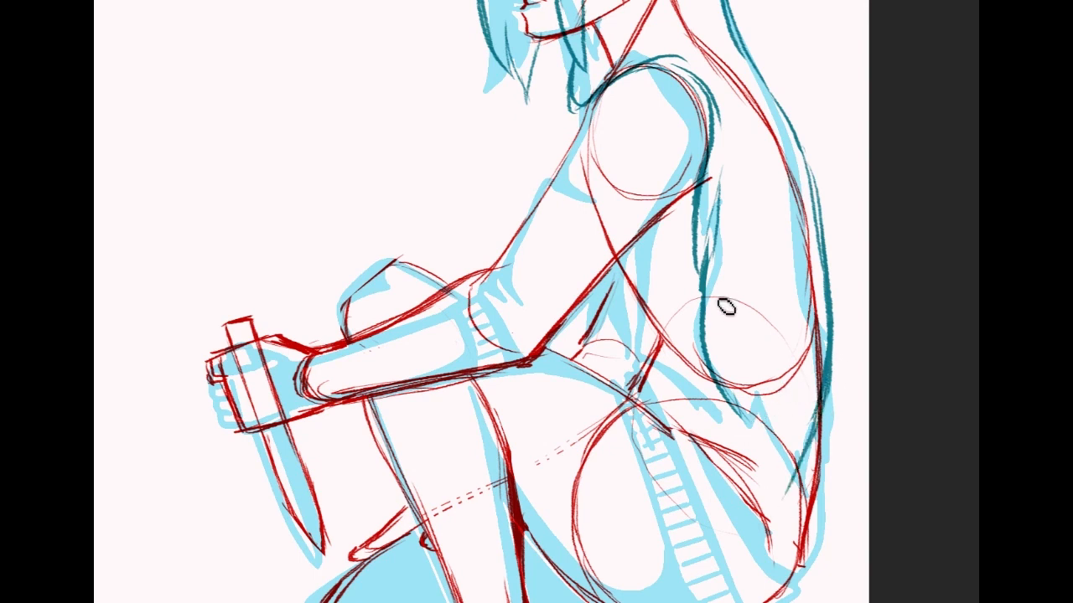
drag(726, 305, 756, 424)
drag(734, 337, 782, 459)
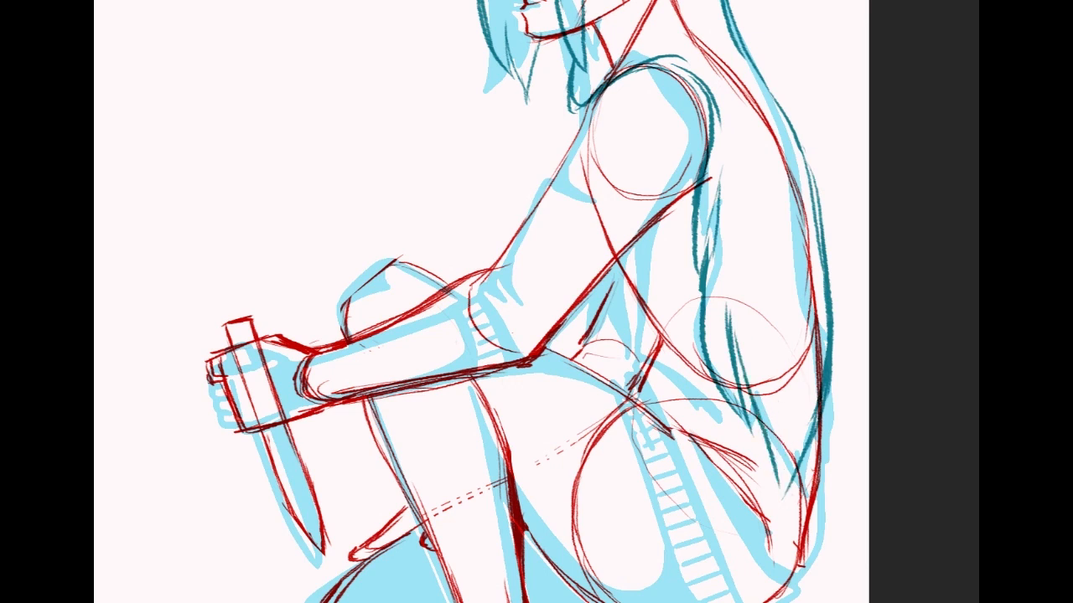
Step: Sketch the fringe strand curving past the eye and the hair strand sweeping from the cheek over the shoulder to the upper back
scroll(519, 302, up, 3)
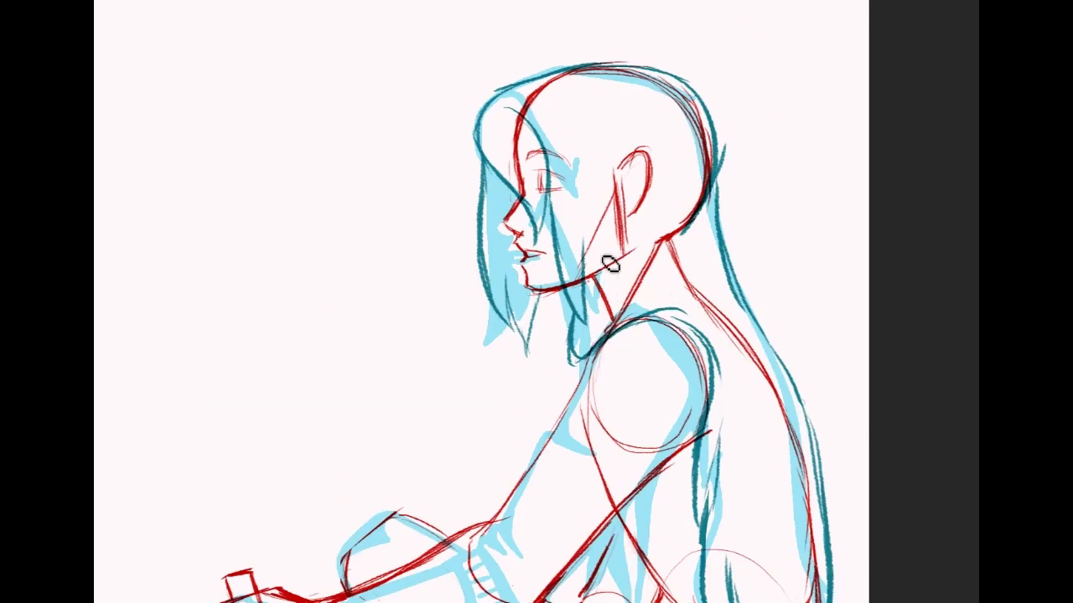
drag(513, 103, 598, 209)
key(ctrl+z)
drag(501, 99, 578, 153)
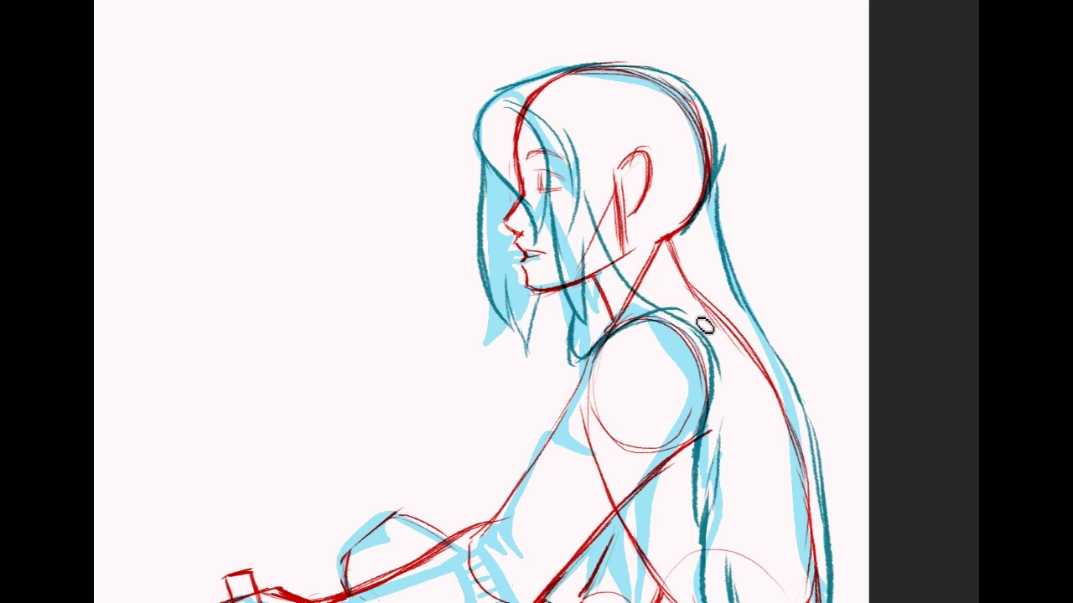
drag(706, 324, 587, 205)
drag(662, 289, 756, 371)
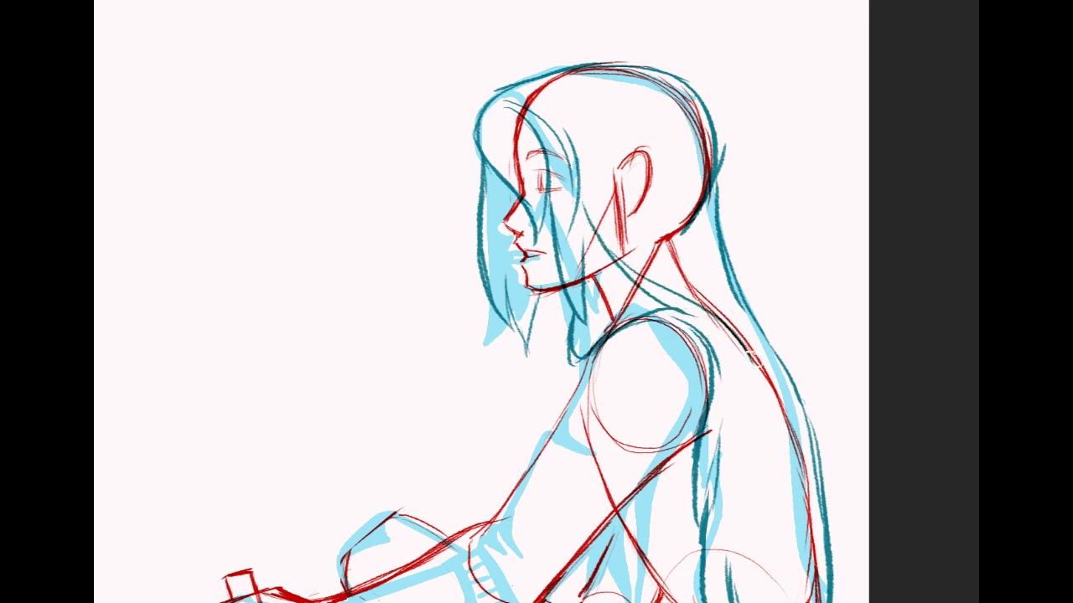
Step: Sketch the sleeve's front edge down from the collar and the curved fold lines on the upper arm
scroll(959, 362, down, 5)
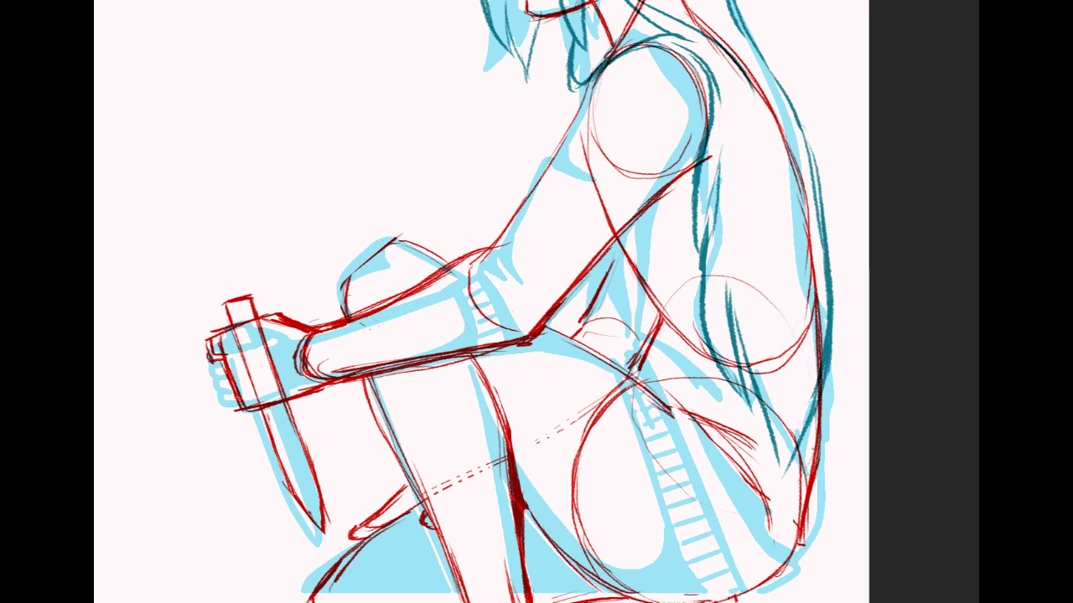
scroll(482, 302, up, 4)
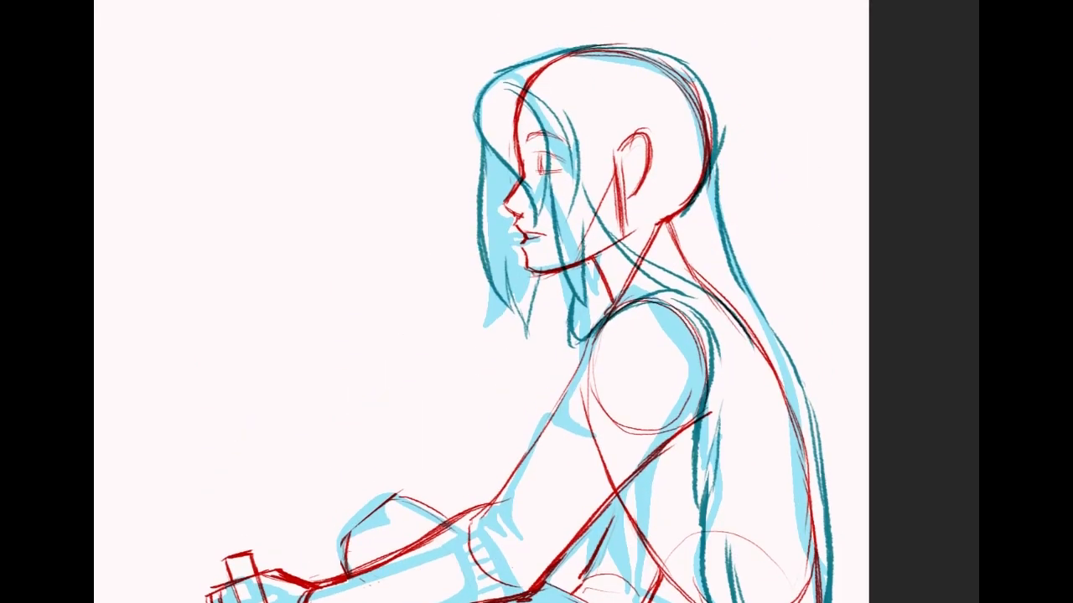
scroll(482, 302, down, 4)
scroll(482, 302, up, 1)
scroll(482, 301, up, 5)
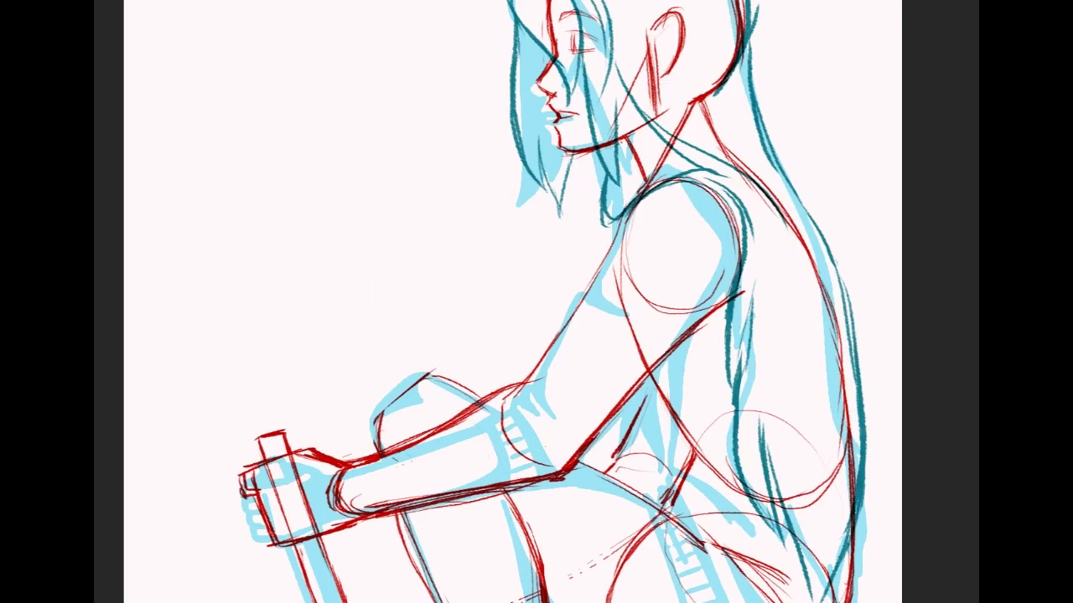
mouse_move(592, 274)
mouse_down()
mouse_move(553, 345)
mouse_move(594, 341)
mouse_up()
drag(593, 344, 645, 435)
key(ctrl+z)
key(ctrl+z)
drag(614, 329, 640, 377)
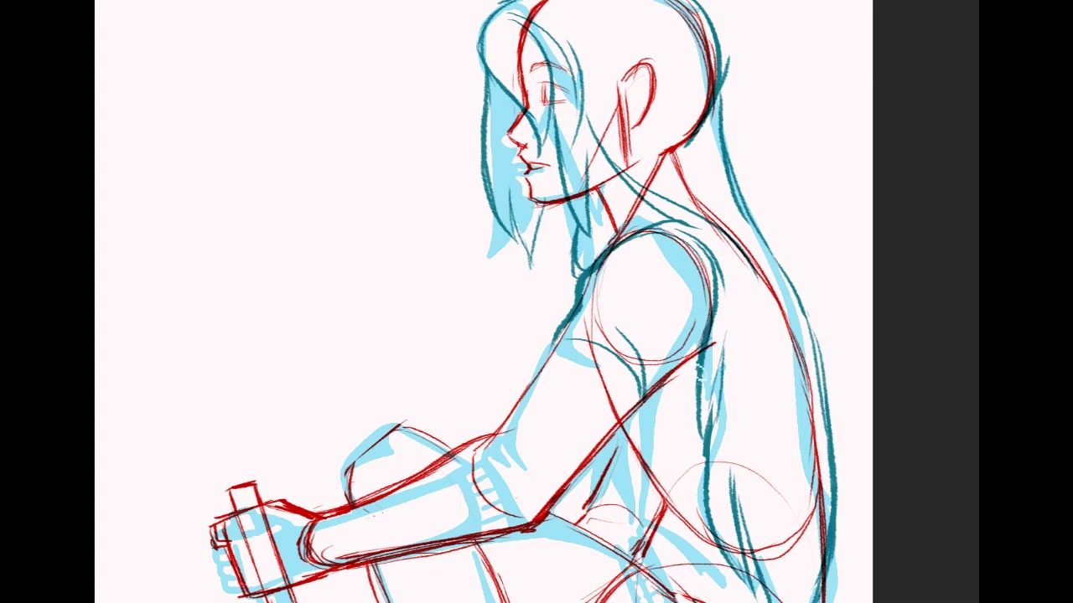
Step: Extend the sleeve's front edge down to the forearm and sketch the bulging fold above the cuff
drag(484, 339, 517, 316)
mouse_move(587, 326)
mouse_down()
mouse_move(526, 398)
mouse_move(525, 421)
mouse_move(559, 457)
mouse_up()
key(ctrl+z)
mouse_move(543, 386)
mouse_down()
mouse_move(578, 343)
mouse_move(623, 421)
mouse_up()
drag(572, 369, 631, 424)
key(ctrl+z)
mouse_move(555, 365)
mouse_down()
mouse_move(625, 394)
mouse_move(624, 423)
mouse_up()
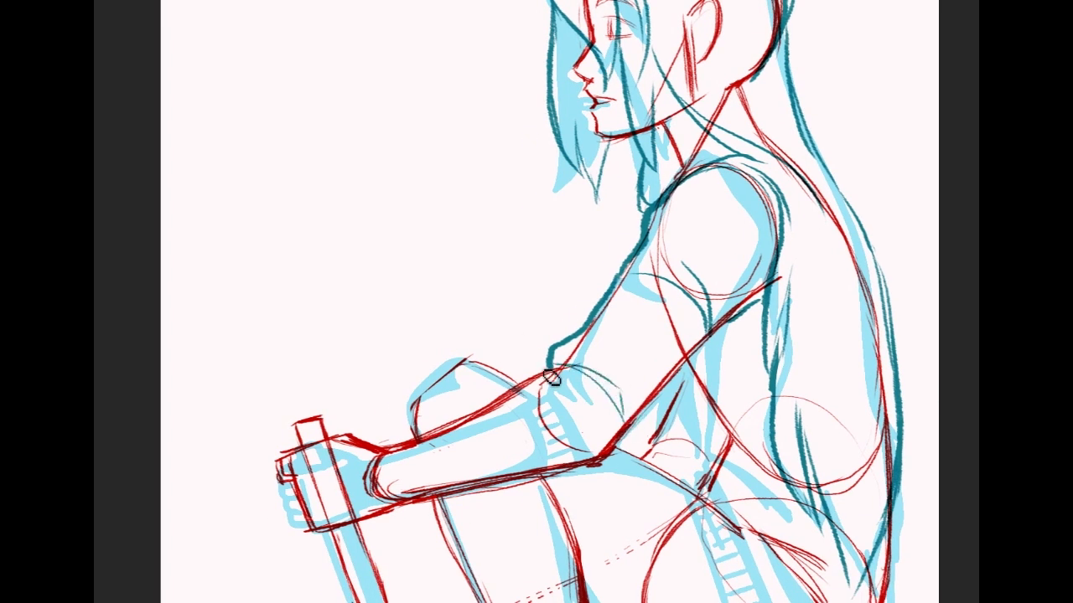
Step: Sketch both edges of the sleeve cuff around the forearm and the underside of the sleeve behind the elbow
drag(523, 381, 550, 472)
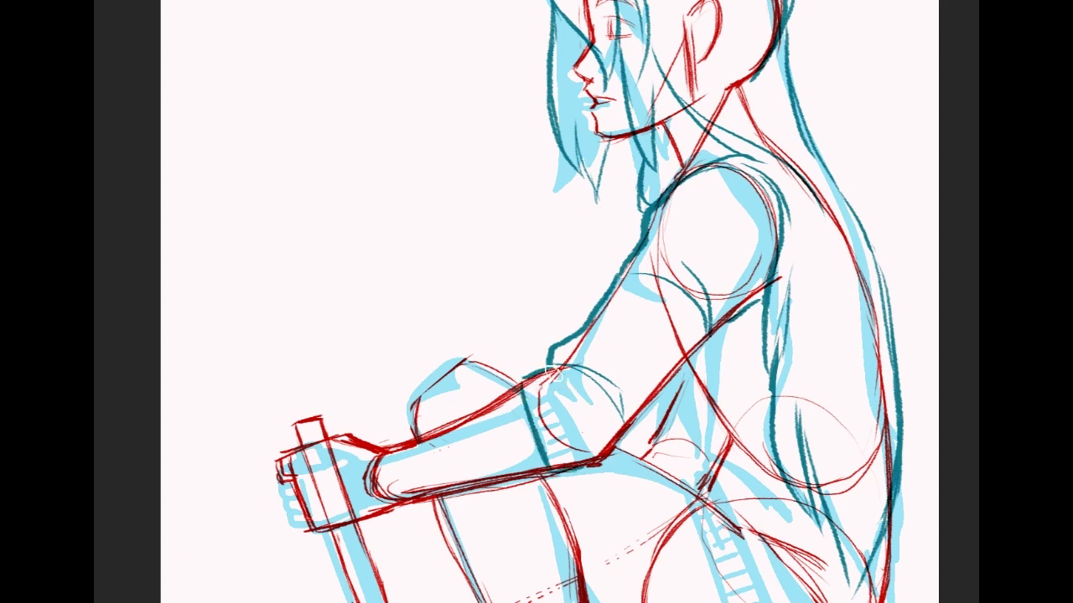
mouse_move(554, 374)
mouse_down()
mouse_move(607, 466)
mouse_move(640, 427)
mouse_up()
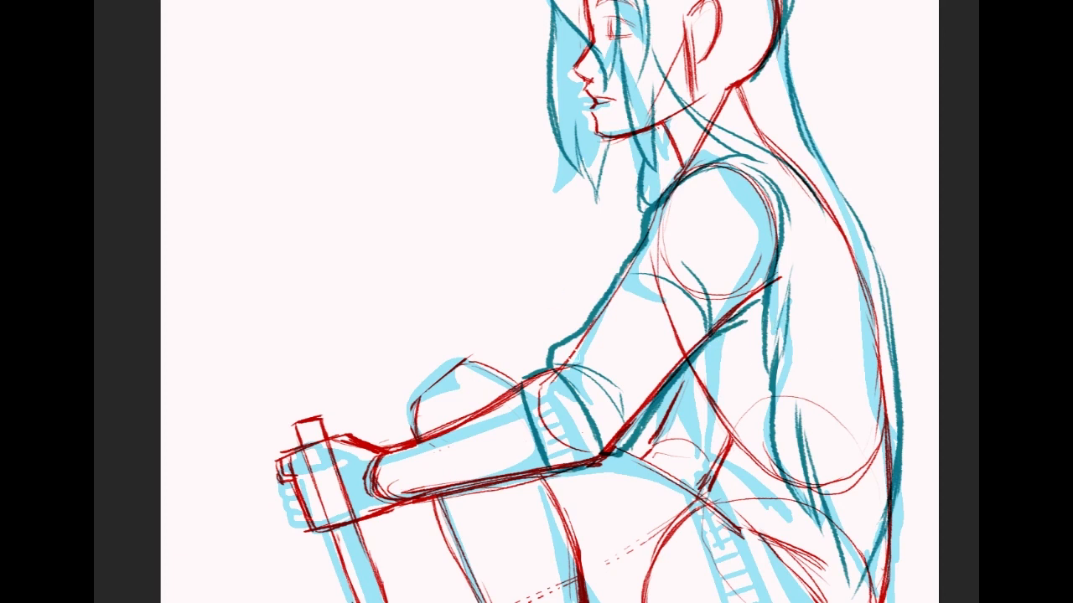
mouse_move(534, 383)
mouse_down()
mouse_move(525, 424)
mouse_move(556, 471)
mouse_move(539, 430)
mouse_move(559, 476)
mouse_up()
Step: Sketch the jacket's lower edge from the waist to the seat, with small waist folds and the front torso line
mouse_move(725, 530)
mouse_down()
mouse_move(727, 406)
mouse_move(753, 383)
mouse_up()
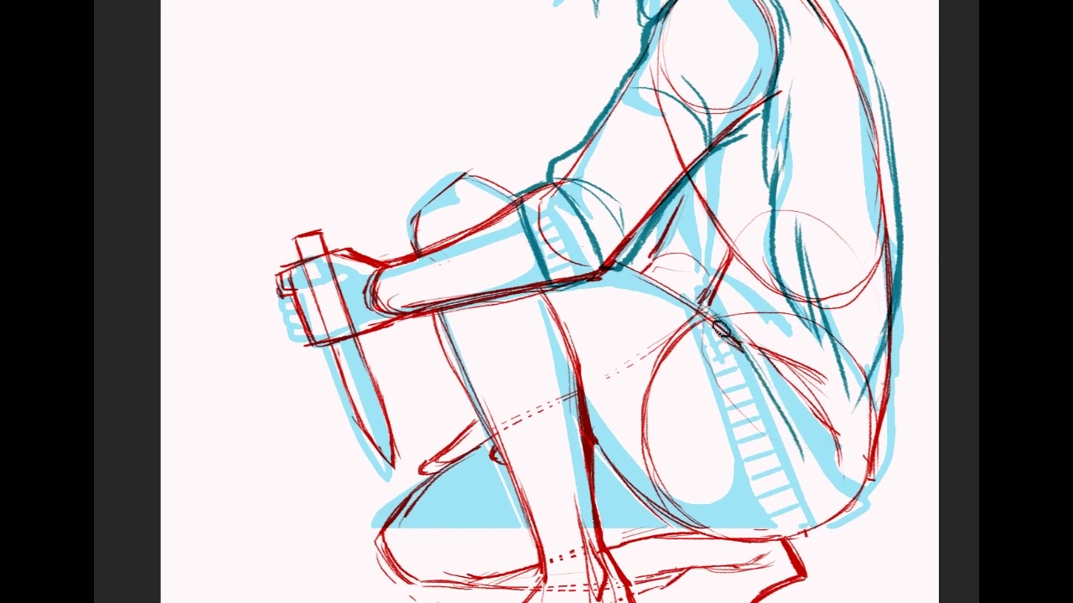
mouse_move(721, 331)
mouse_down()
mouse_move(790, 424)
mouse_move(823, 511)
mouse_up()
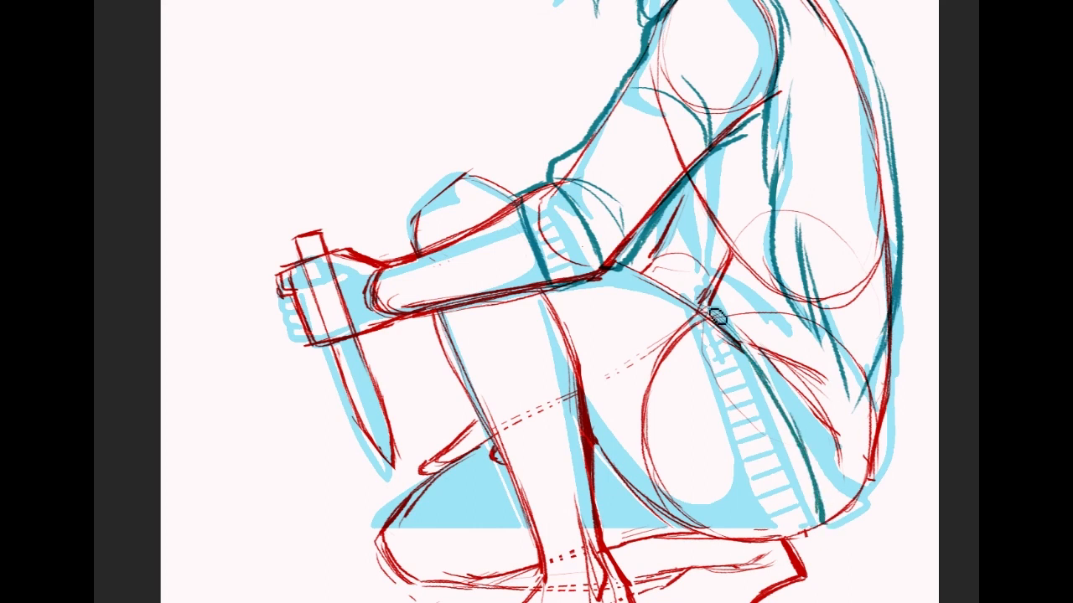
drag(700, 308, 711, 290)
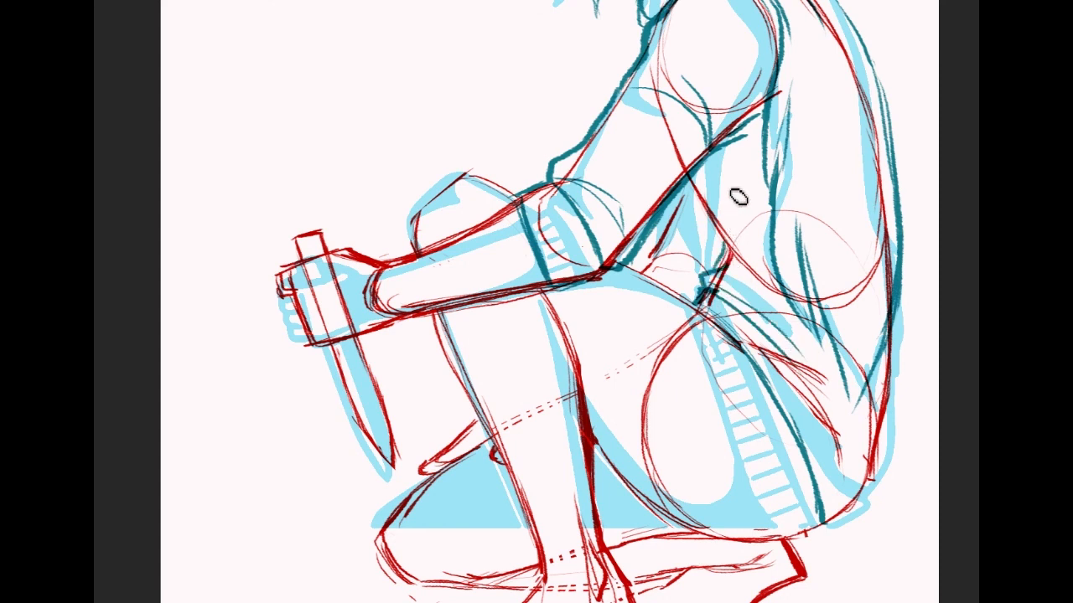
drag(698, 198, 727, 264)
key(ctrl+z)
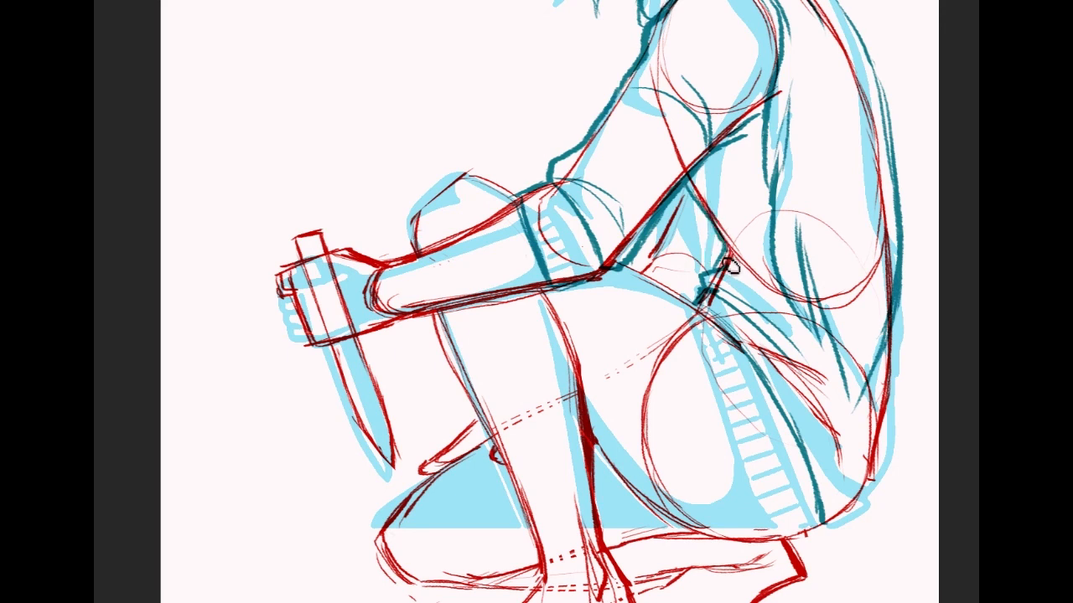
drag(819, 483, 827, 526)
mouse_move(828, 526)
mouse_down()
mouse_move(883, 498)
mouse_move(835, 517)
mouse_up()
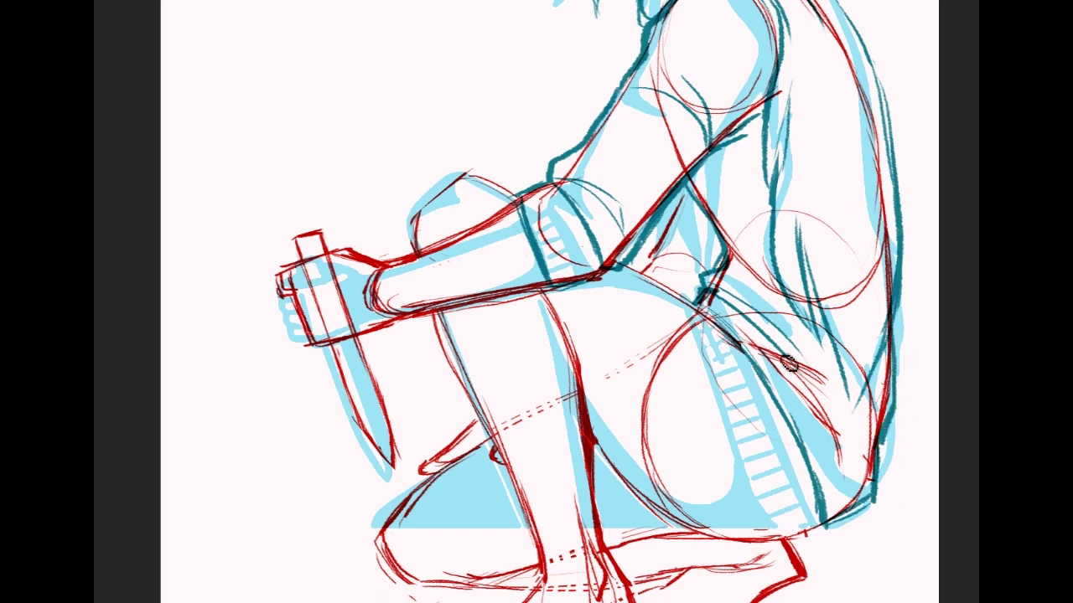
Step: Sketch the long fold from the waist toward the seat and redraw the jacket's rear bottom corner
mouse_move(741, 311)
mouse_down()
mouse_move(770, 336)
mouse_move(852, 450)
mouse_up()
drag(820, 383, 868, 496)
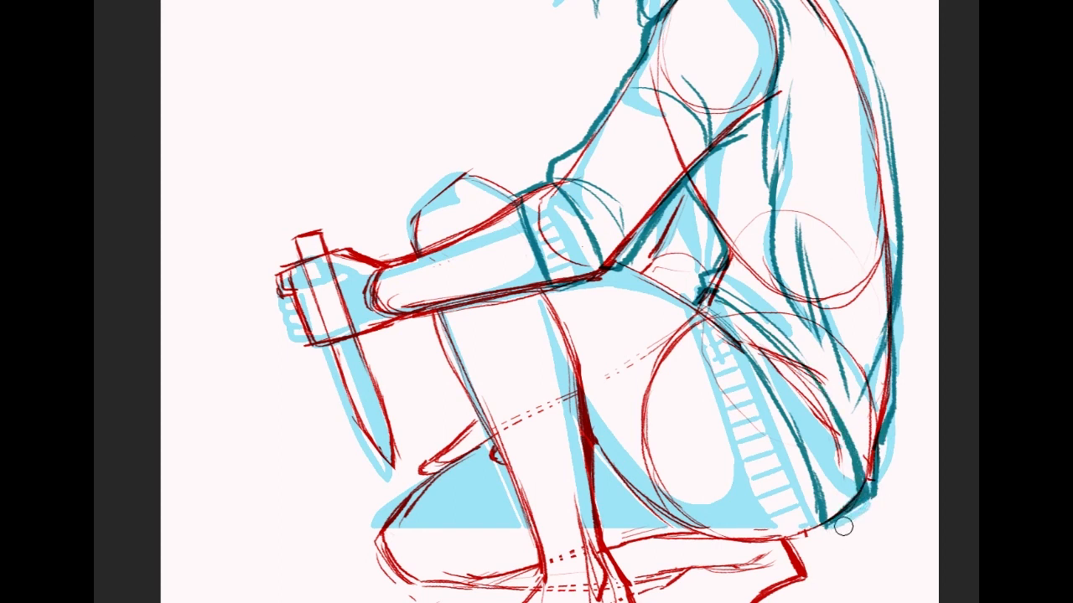
key(ctrl+z)
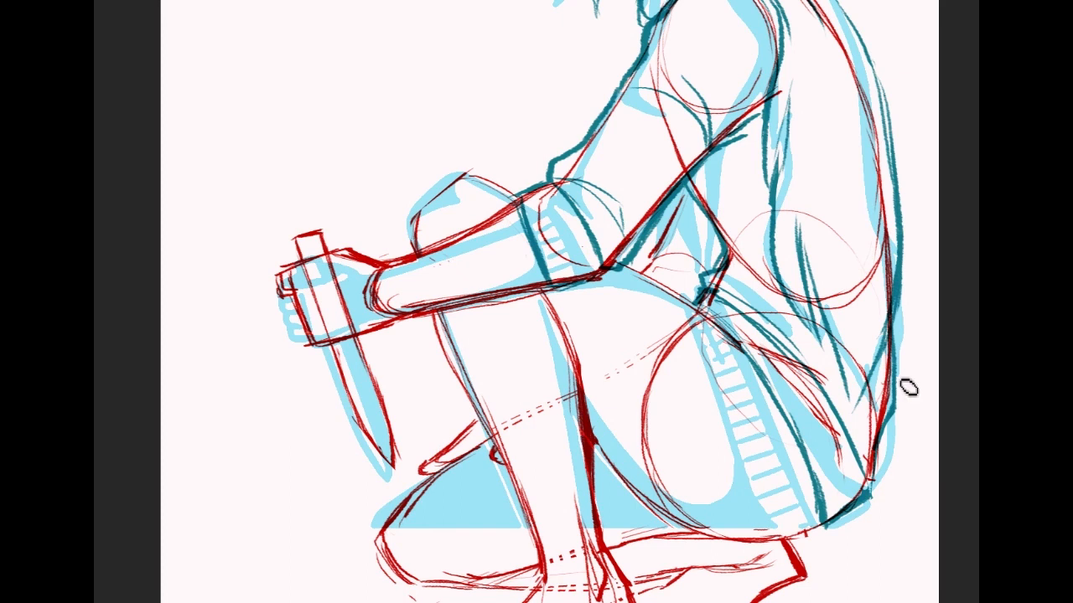
mouse_move(882, 434)
mouse_down()
mouse_move(886, 486)
mouse_move(854, 510)
mouse_up()
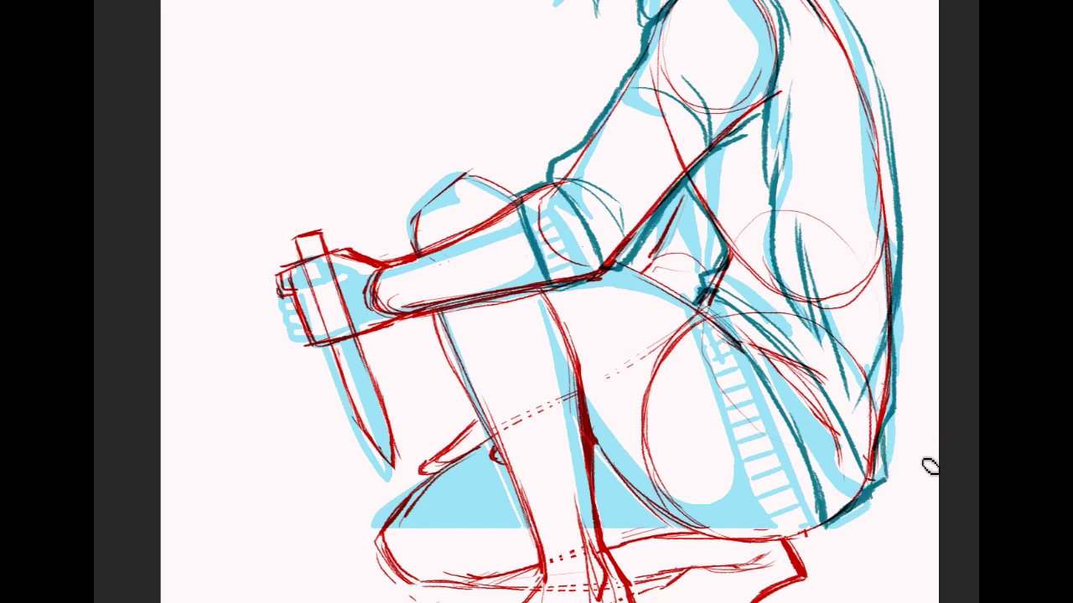
drag(933, 475, 919, 429)
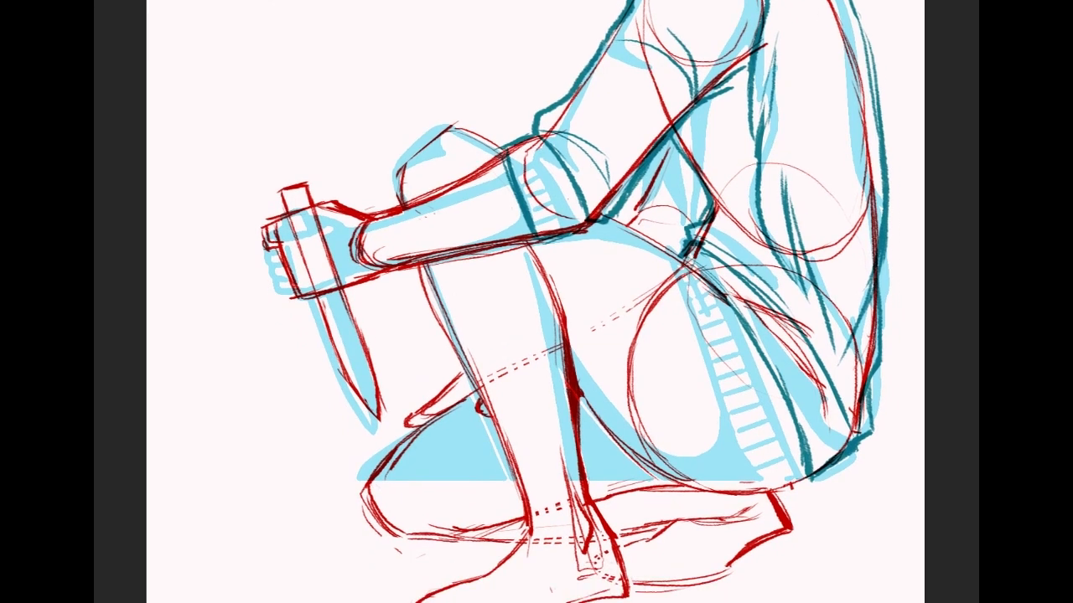
Step: Add ribbing lines across the sleeve cuff and short crease lines on the sleeve inside the elbow
drag(672, 157, 643, 306)
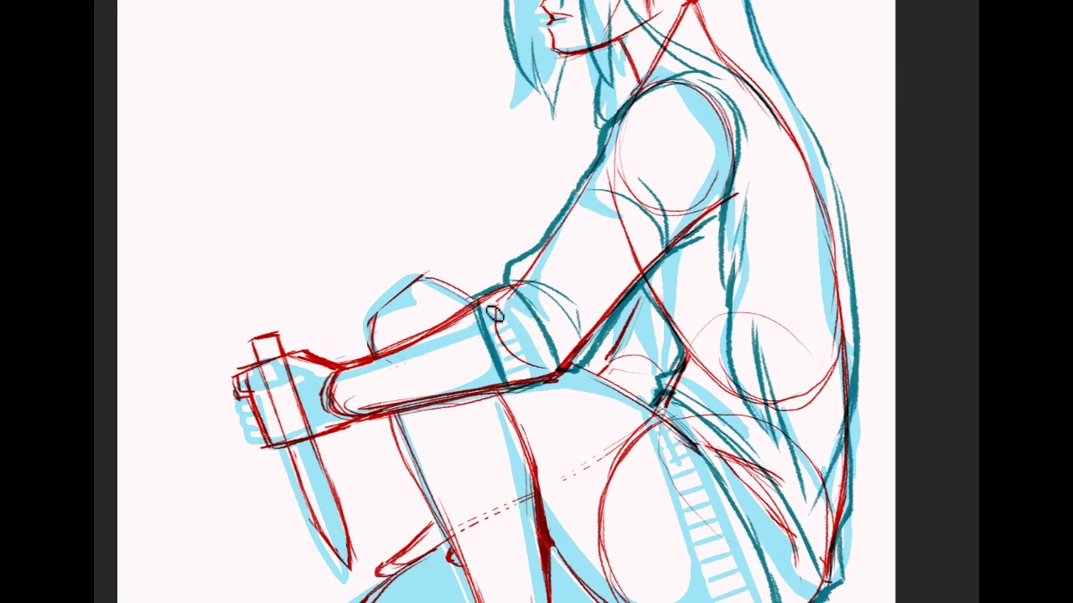
key(ctrl+z)
drag(486, 322, 530, 308)
drag(507, 375, 553, 363)
drag(605, 263, 630, 312)
mouse_move(563, 297)
mouse_down()
mouse_move(643, 286)
mouse_move(662, 307)
mouse_up()
drag(668, 294, 667, 306)
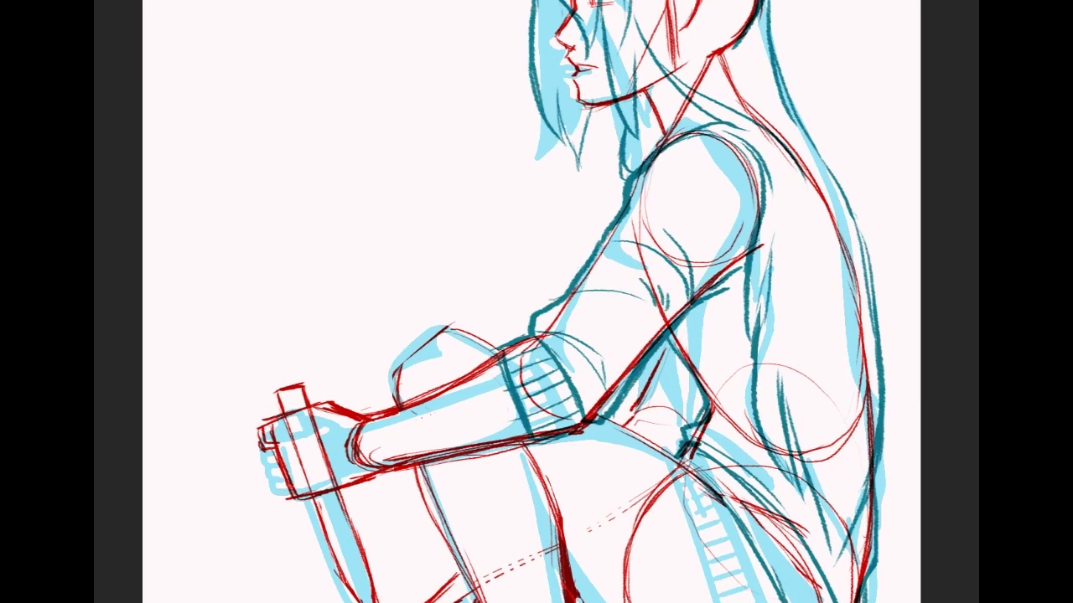
Step: Hatch the far-side hair in front of the face with short diagonal strokes
drag(647, 125, 633, 294)
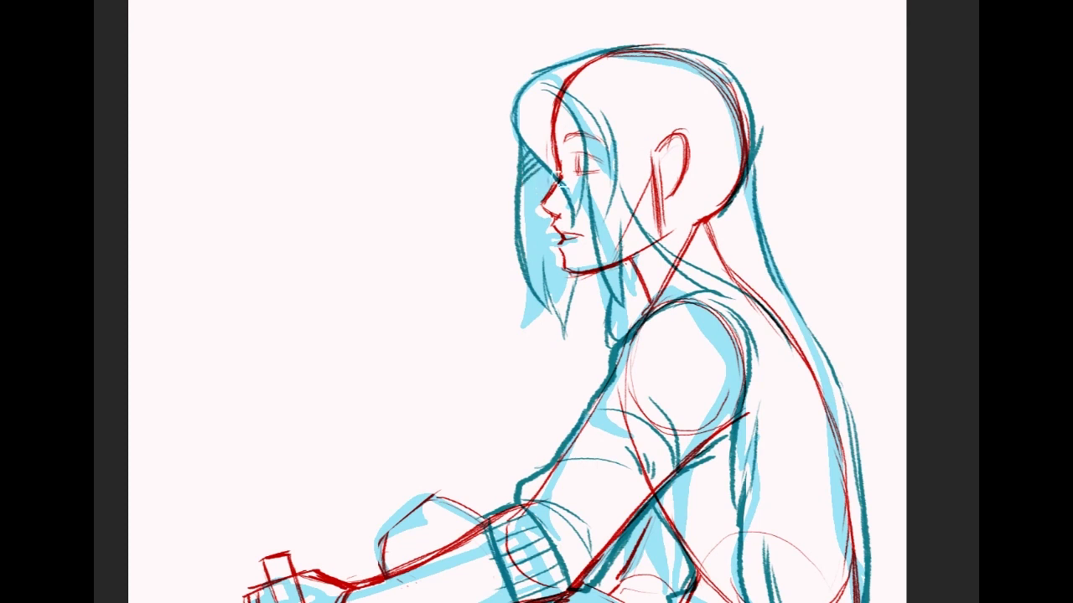
drag(522, 180, 540, 159)
drag(521, 191, 547, 168)
drag(523, 201, 550, 177)
drag(527, 208, 551, 188)
drag(528, 243, 553, 225)
mouse_move(530, 256)
mouse_down()
mouse_move(554, 234)
mouse_move(557, 245)
mouse_up()
drag(536, 273, 561, 256)
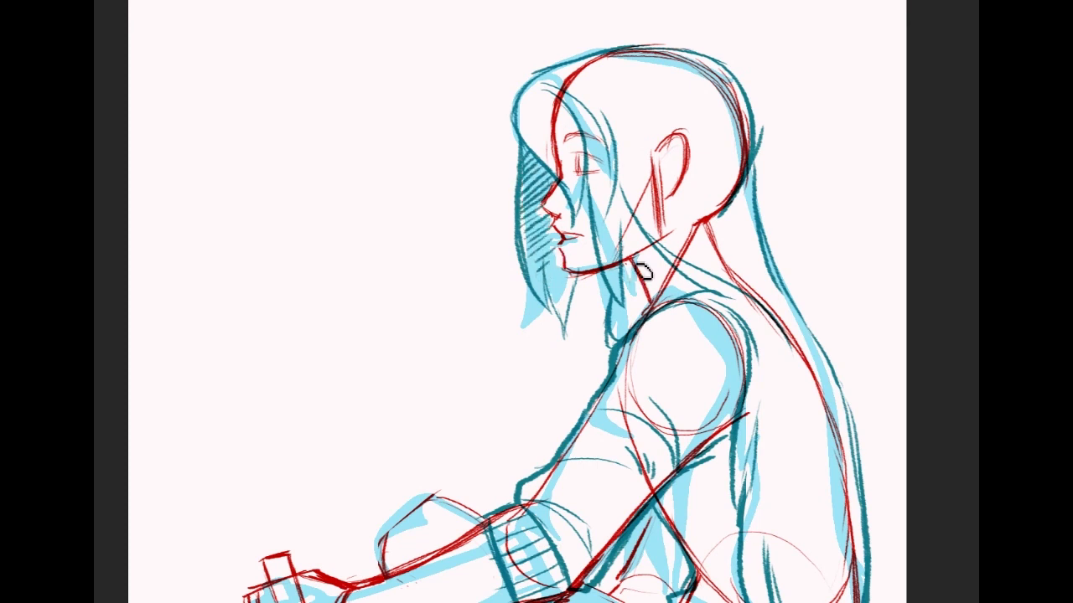
Step: Erase the rough red construction lines inside the forearm and wrist, and thin the overlapping lines on the back of the hand
mouse_move(536, 511)
mouse_down()
mouse_move(561, 212)
mouse_move(544, 69)
mouse_up()
drag(635, 362, 635, 355)
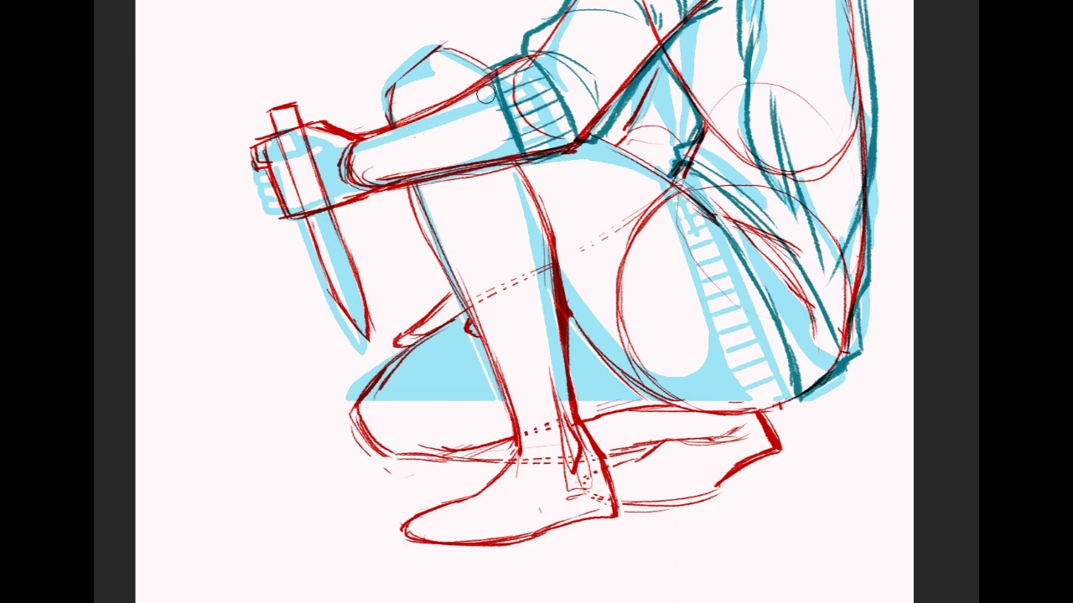
mouse_move(394, 135)
mouse_down()
mouse_move(344, 164)
mouse_move(377, 163)
mouse_move(347, 178)
mouse_move(514, 148)
mouse_up()
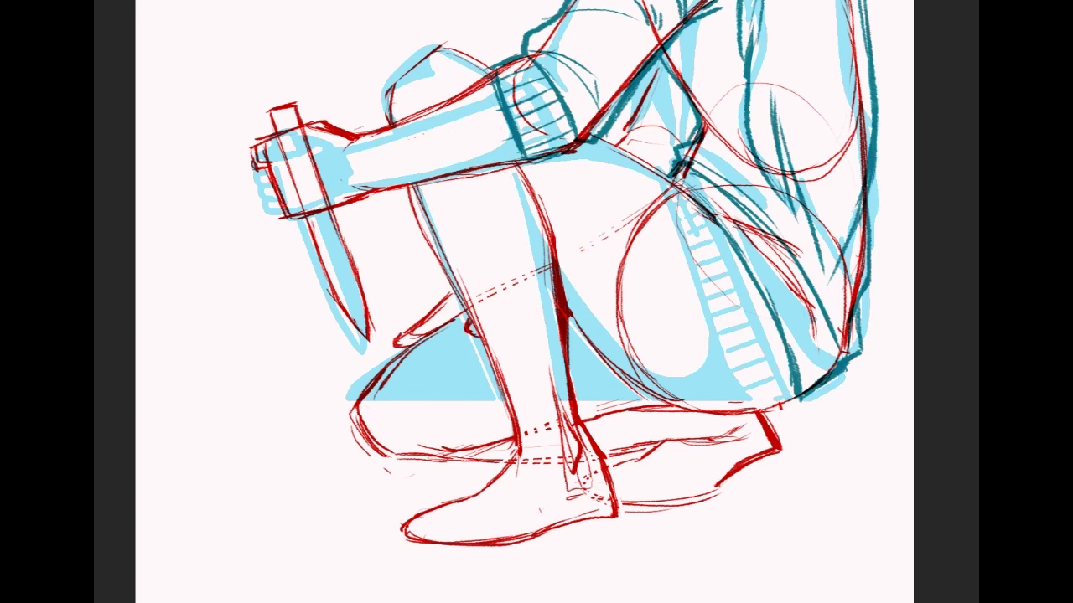
drag(574, 73, 640, 226)
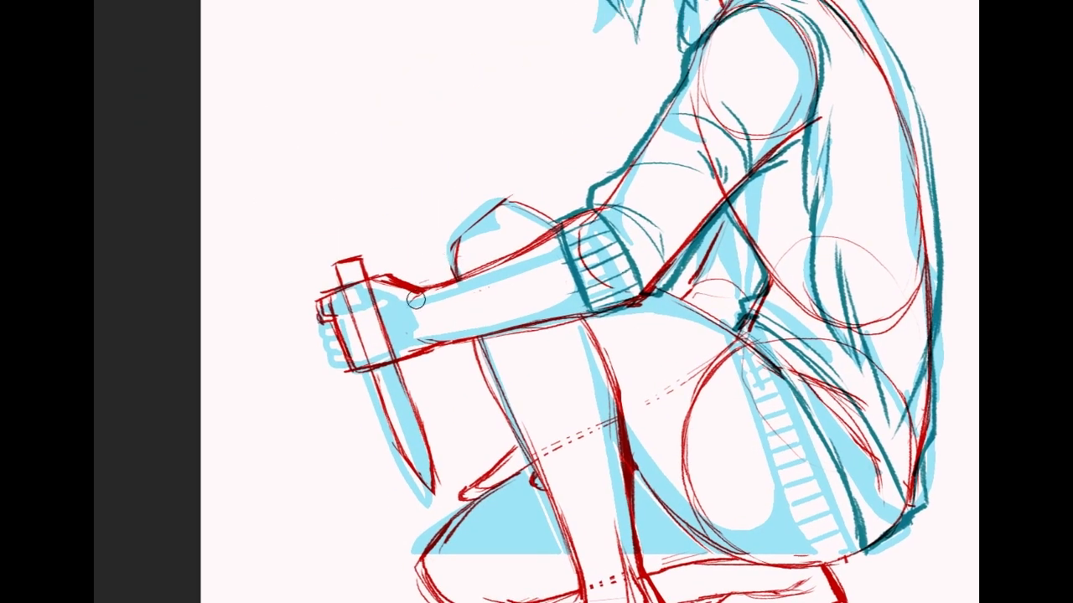
drag(426, 298, 465, 286)
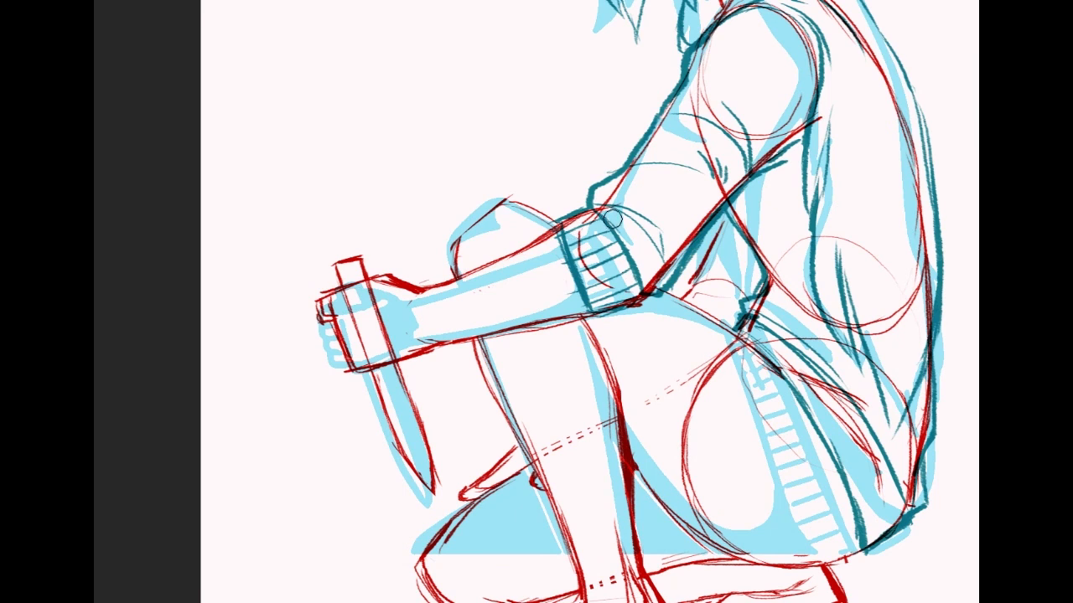
drag(378, 282, 403, 296)
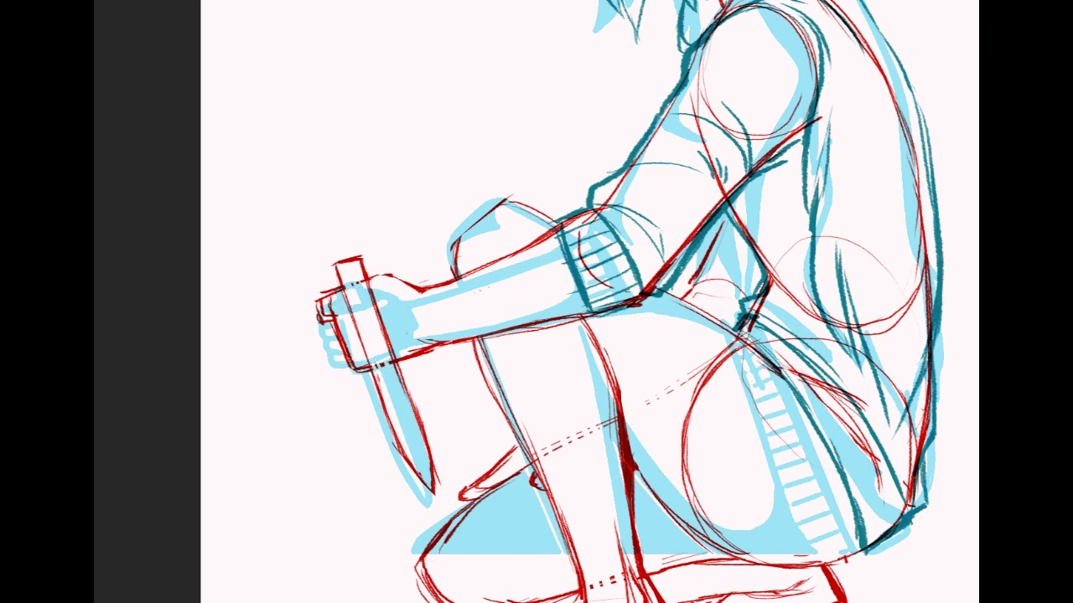
Step: Sketch the inner edge of the jacket's hem band from the waist to the seat and fill the band with ribbing lines
drag(587, 377, 579, 237)
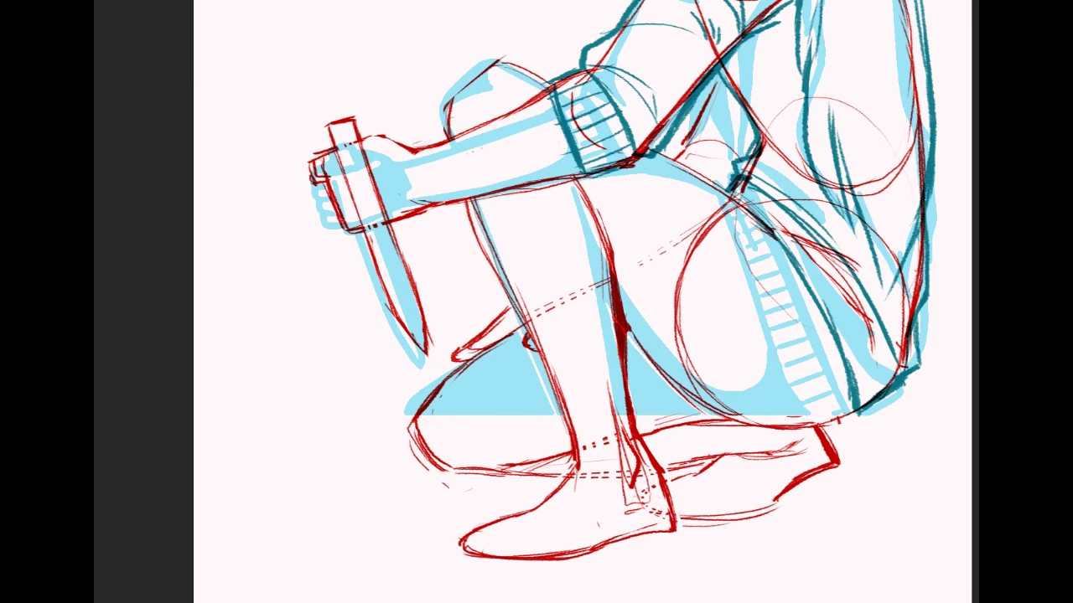
drag(843, 222, 774, 258)
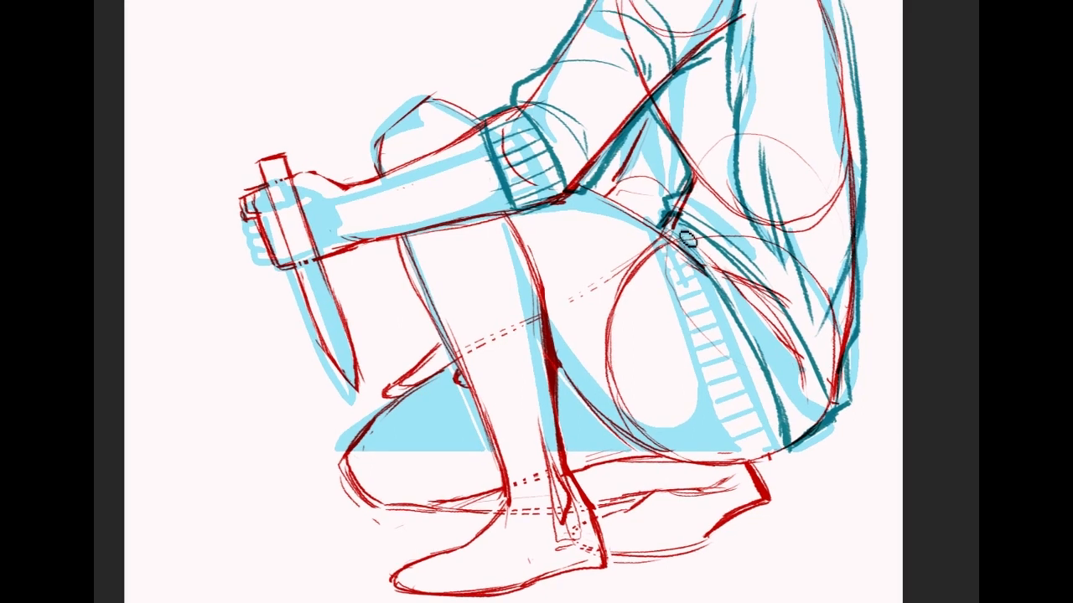
mouse_move(701, 245)
mouse_down()
mouse_move(774, 287)
mouse_move(788, 311)
mouse_move(781, 348)
mouse_up()
drag(775, 385, 806, 355)
drag(780, 407, 813, 373)
drag(786, 426, 822, 388)
mouse_move(791, 432)
mouse_down()
mouse_move(828, 404)
mouse_move(838, 560)
mouse_up()
scroll(536, 301, up, 3)
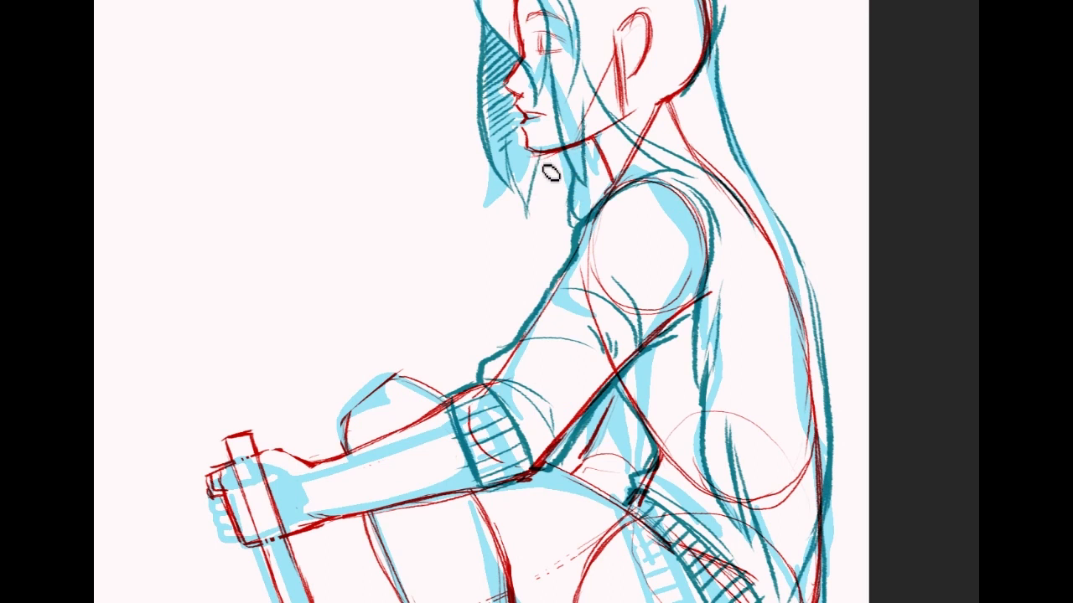
Step: Hatch the hair section below the chin, beside the front of the neck, with short diagonal strokes
mouse_move(559, 168)
mouse_down()
mouse_move(555, 227)
mouse_move(560, 175)
mouse_move(556, 201)
mouse_move(572, 205)
mouse_move(581, 227)
mouse_move(574, 247)
mouse_up()
mouse_move(972, 333)
mouse_down()
mouse_move(962, 255)
mouse_move(967, 406)
mouse_up()
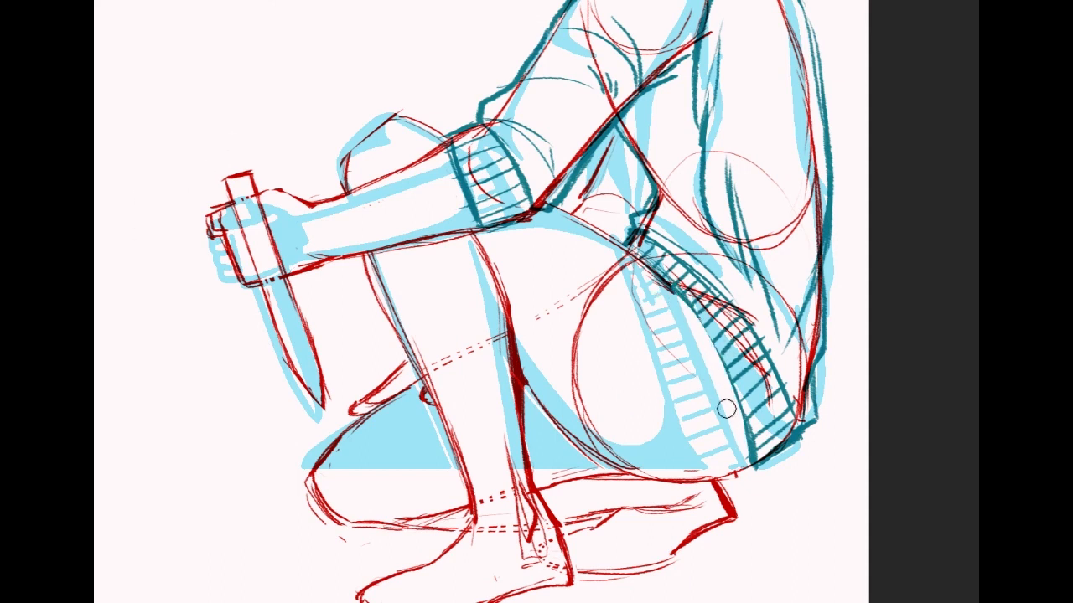
Step: Examine the figure from the head down to the feet, comparing the line sketch with the light blue guide shapes
scroll(835, 309, up, 2)
scroll(520, 301, down, 2)
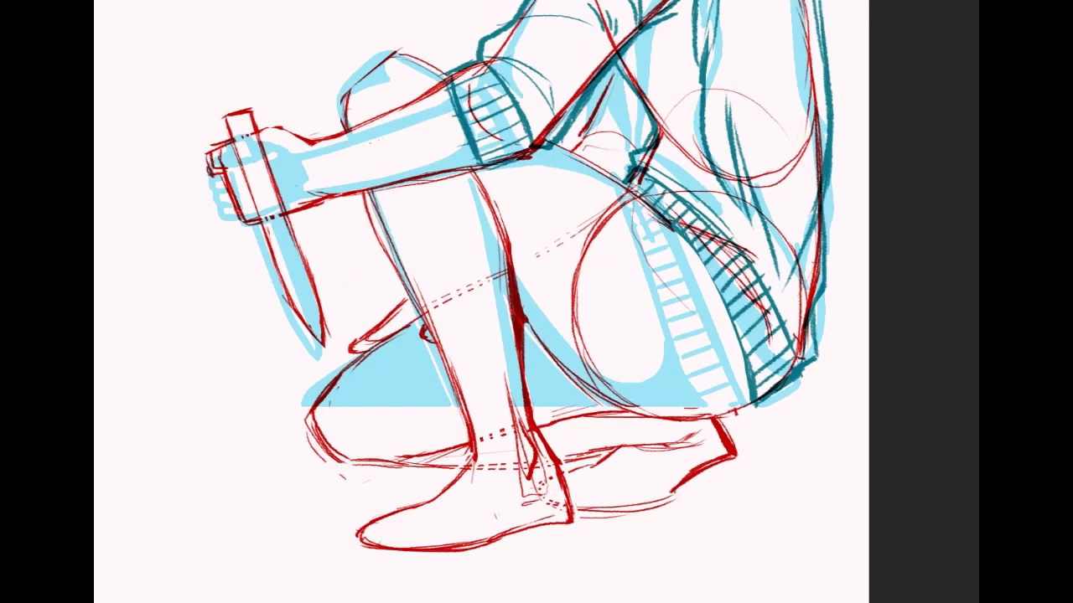
scroll(519, 301, up, 1)
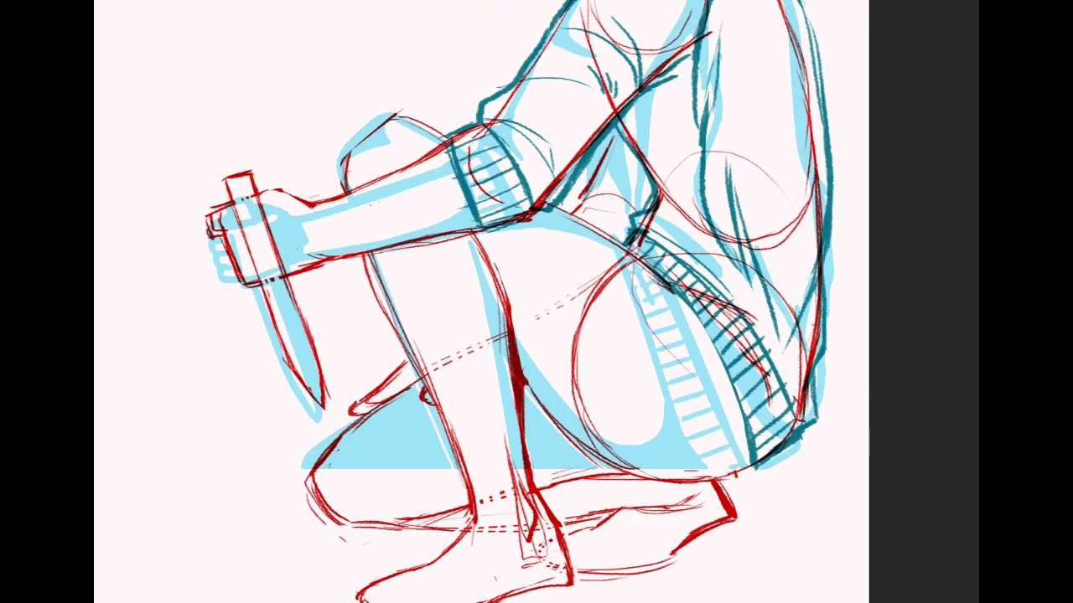
drag(464, 496, 493, 418)
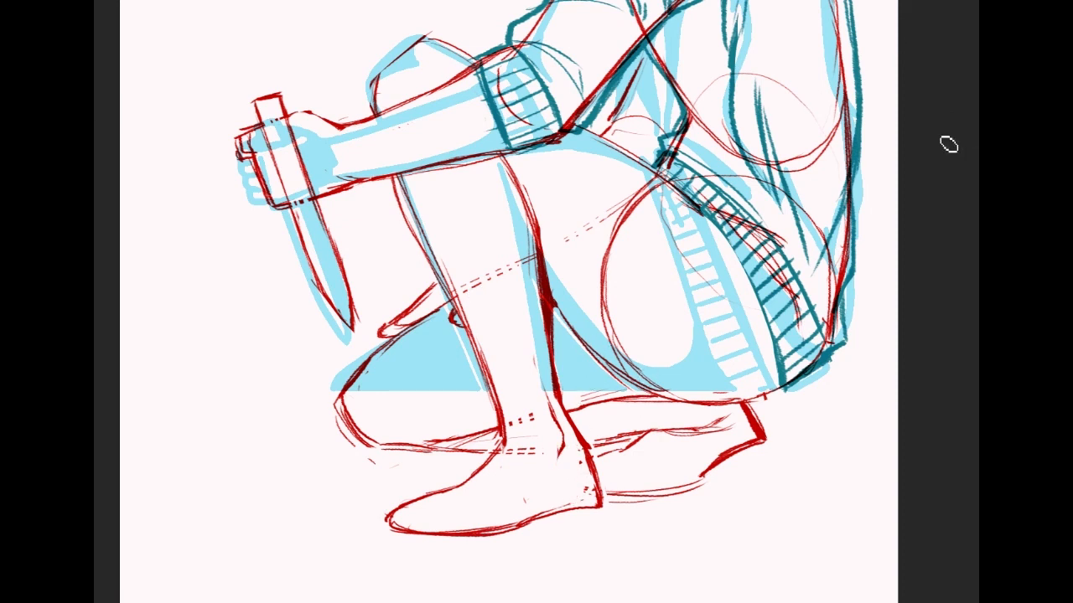
scroll(536, 302, up, 6)
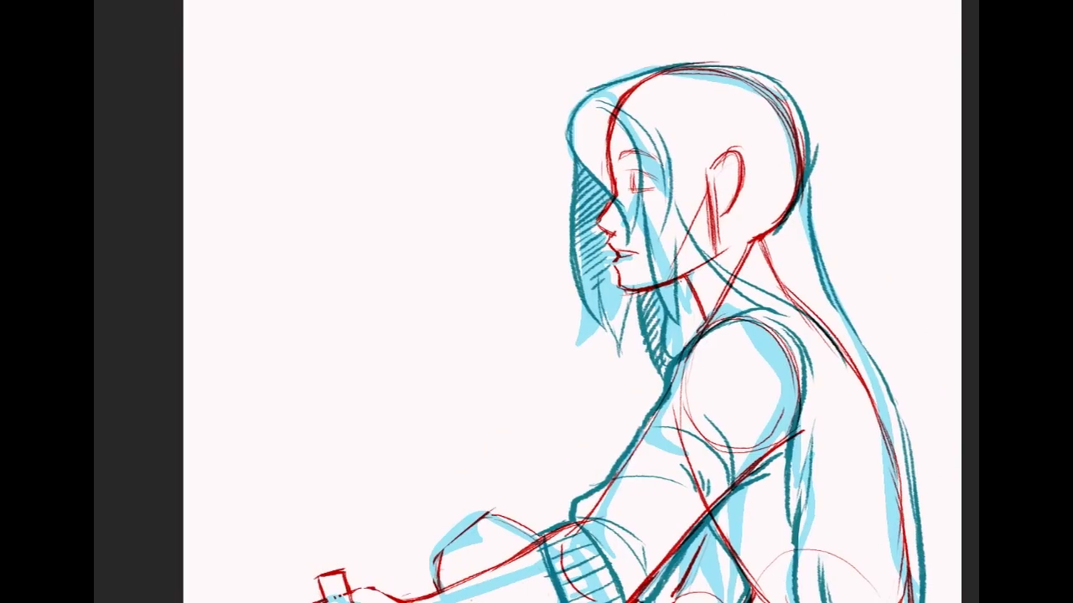
scroll(537, 302, right, 1)
drag(707, 96, 719, 167)
scroll(537, 302, down, 6)
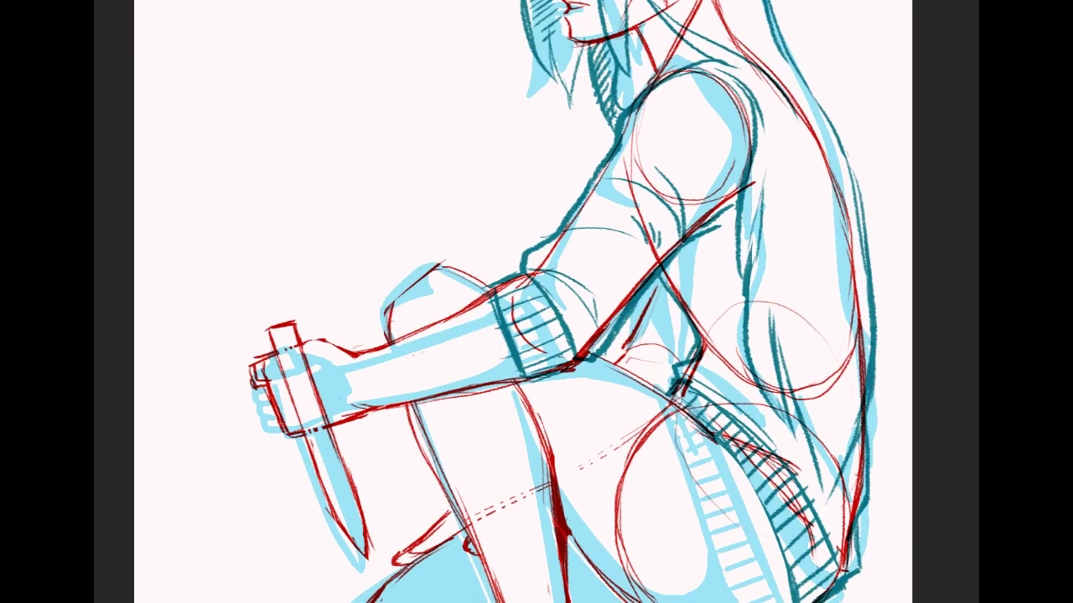
scroll(536, 302, left, 2)
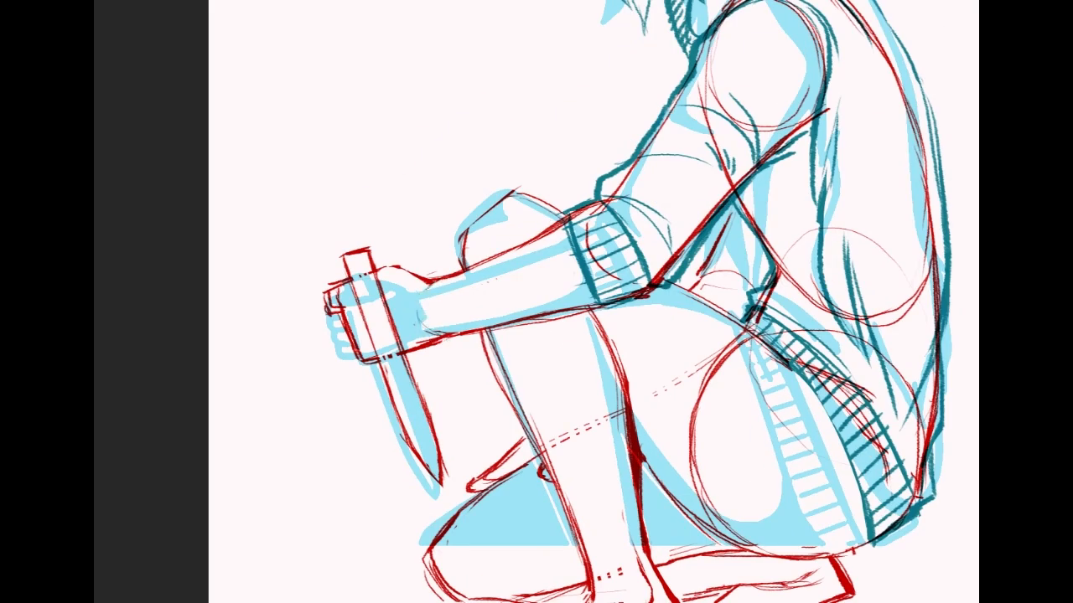
drag(864, 268, 816, 385)
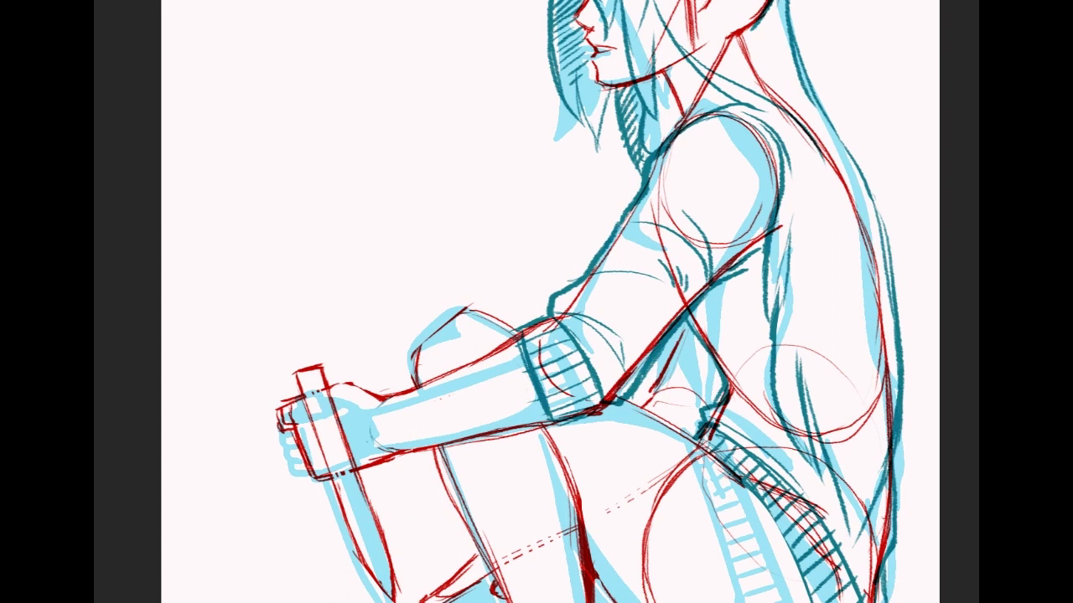
Step: Fill the whole canvas behind the line drawing with light blue
key(alt+BackSpace)
drag(537, 251, 532, 457)
Step: Sketch long tapering strokes in dark teal down the upper back and along the side above the waist
mouse_move(748, 290)
mouse_down()
mouse_move(682, 82)
mouse_move(700, 183)
mouse_move(796, 409)
mouse_up()
mouse_move(745, 215)
mouse_down()
mouse_move(783, 241)
mouse_move(792, 414)
mouse_up()
mouse_move(714, 357)
mouse_down()
mouse_move(714, 454)
mouse_move(749, 548)
mouse_up()
mouse_move(737, 419)
mouse_down()
mouse_move(717, 274)
mouse_move(717, 320)
mouse_up()
Step: Build up the outer contour of the lower back and draw long diagonal strokes from the waist toward the jacket hem
drag(830, 326, 840, 496)
drag(838, 389, 836, 490)
mouse_move(737, 384)
mouse_down()
mouse_move(771, 460)
mouse_move(817, 524)
mouse_up()
drag(761, 444, 819, 526)
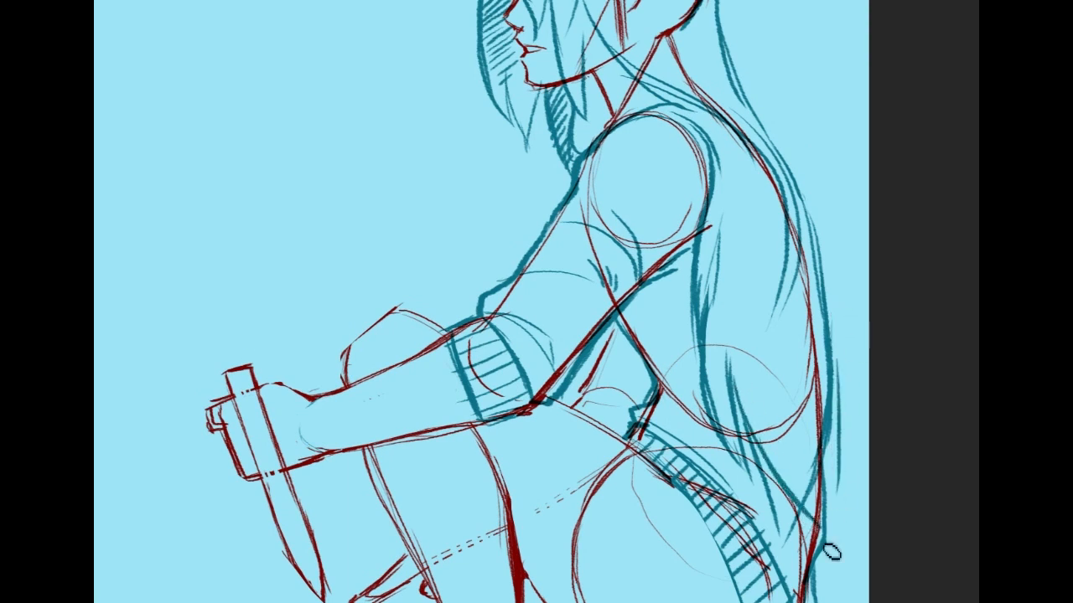
drag(841, 427, 823, 549)
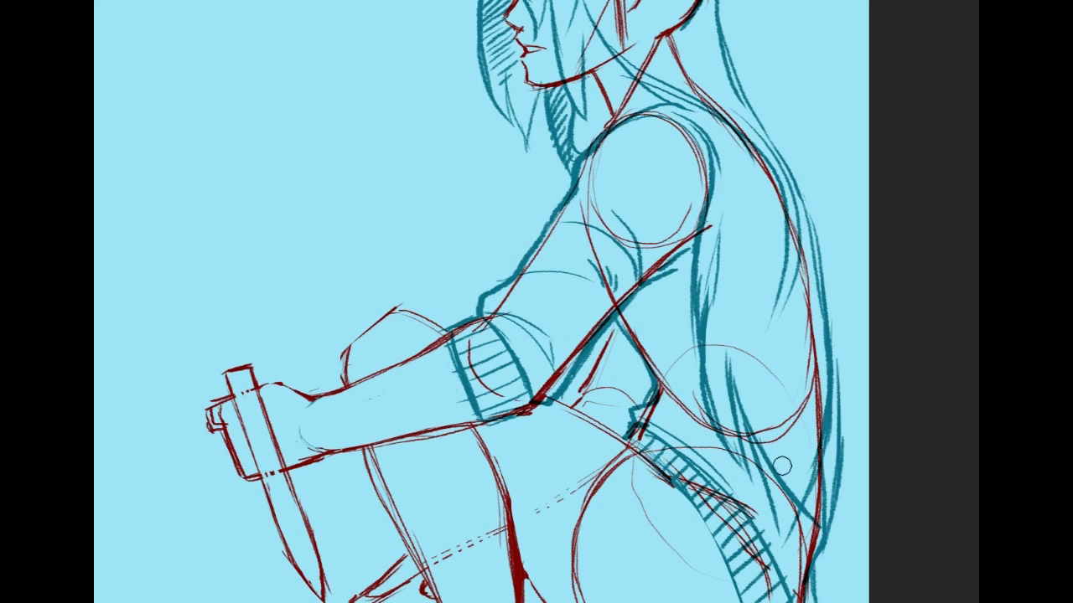
Step: Erase the stray strokes inside the lower back and the thin extra line beside the back of the upper arm
mouse_move(759, 458)
mouse_down()
mouse_move(781, 536)
mouse_move(793, 518)
mouse_up()
mouse_move(800, 474)
mouse_down()
mouse_move(816, 472)
mouse_move(824, 352)
mouse_up()
mouse_move(722, 220)
mouse_down()
mouse_move(712, 362)
mouse_move(716, 291)
mouse_up()
mouse_move(716, 243)
mouse_down()
mouse_move(713, 89)
mouse_move(713, 512)
mouse_move(712, 220)
mouse_up()
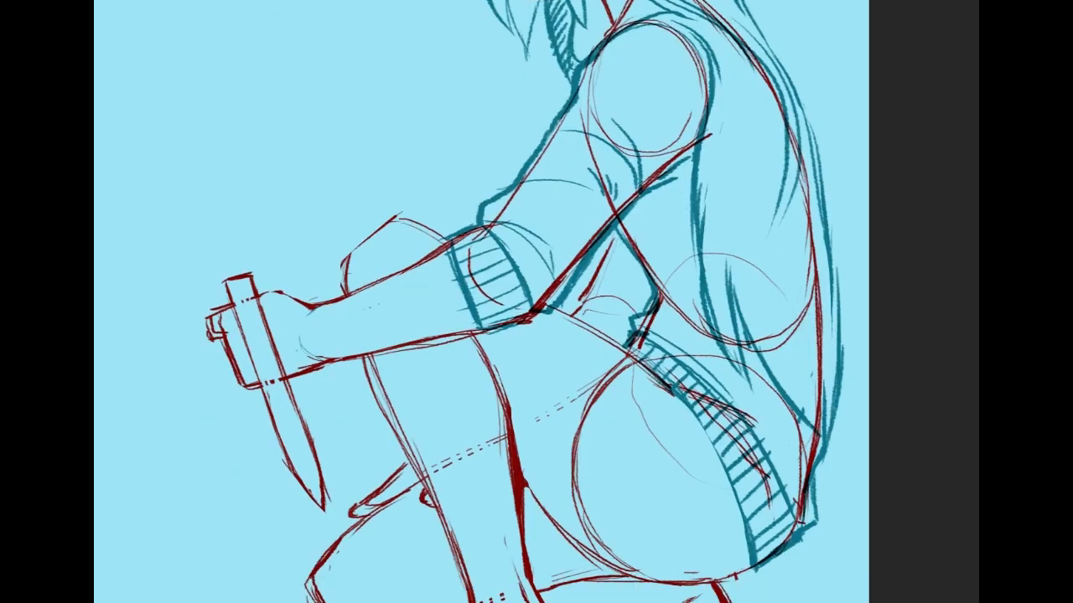
Step: Remove the light blue fill from the canvas and show the whole page with the complete figure
scroll(525, 302, down, 2)
scroll(525, 301, up, 1)
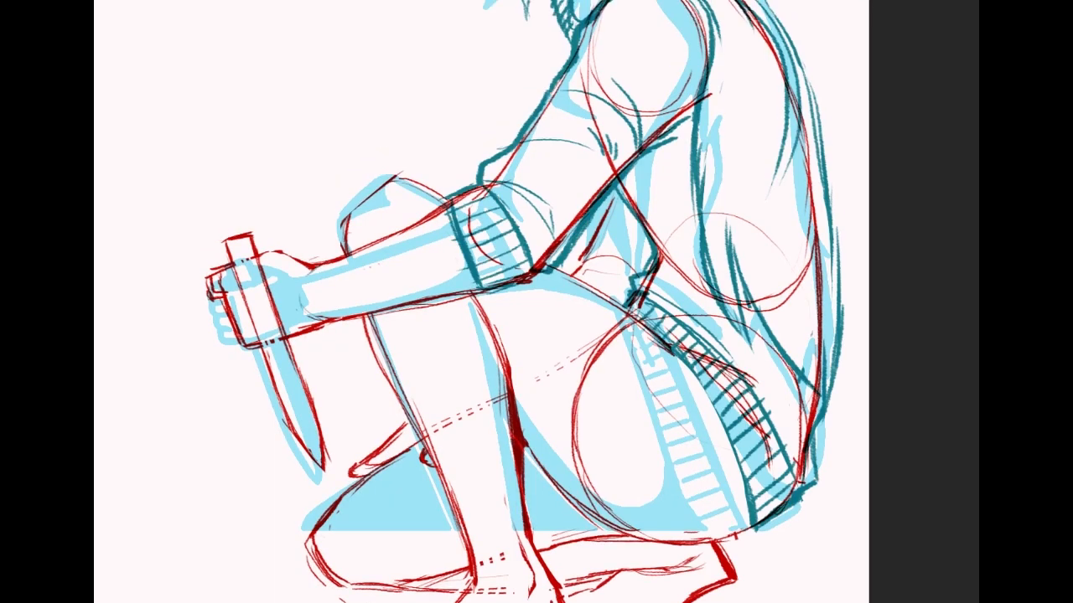
drag(536, 167, 547, 504)
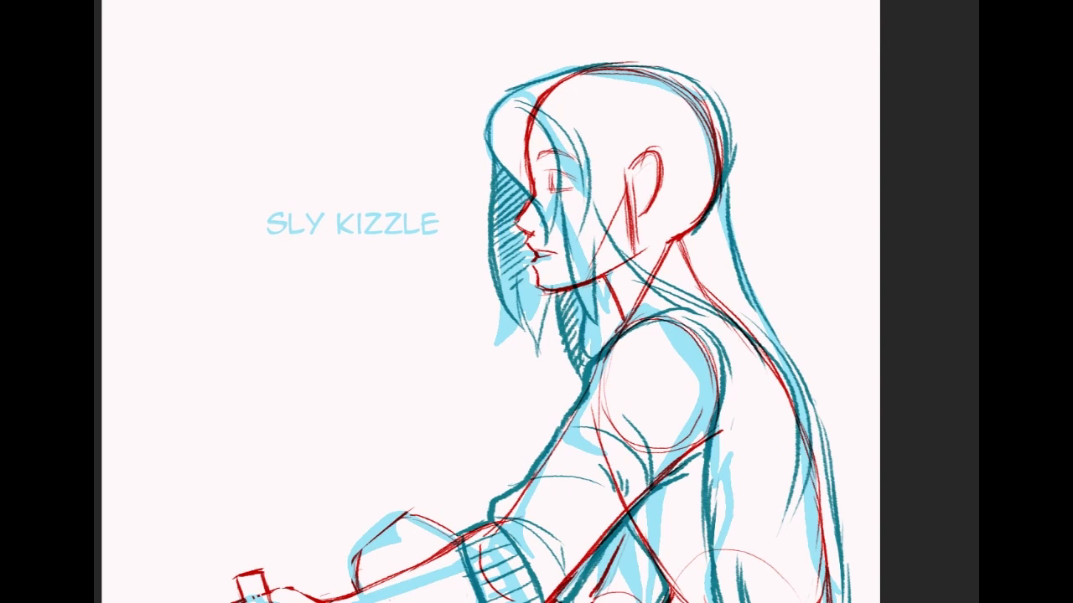
key(ctrl+0)
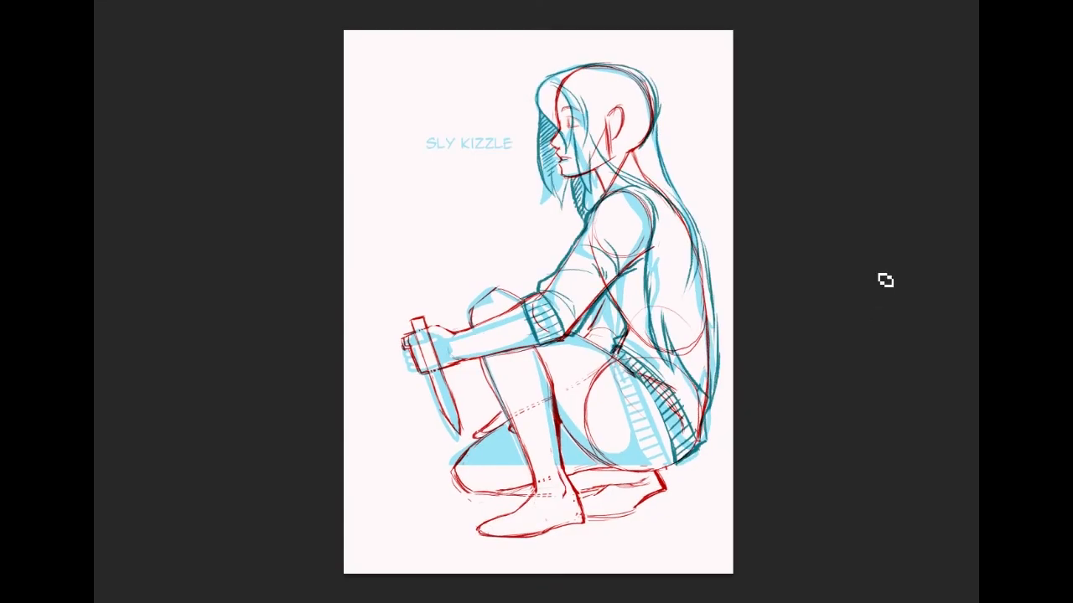